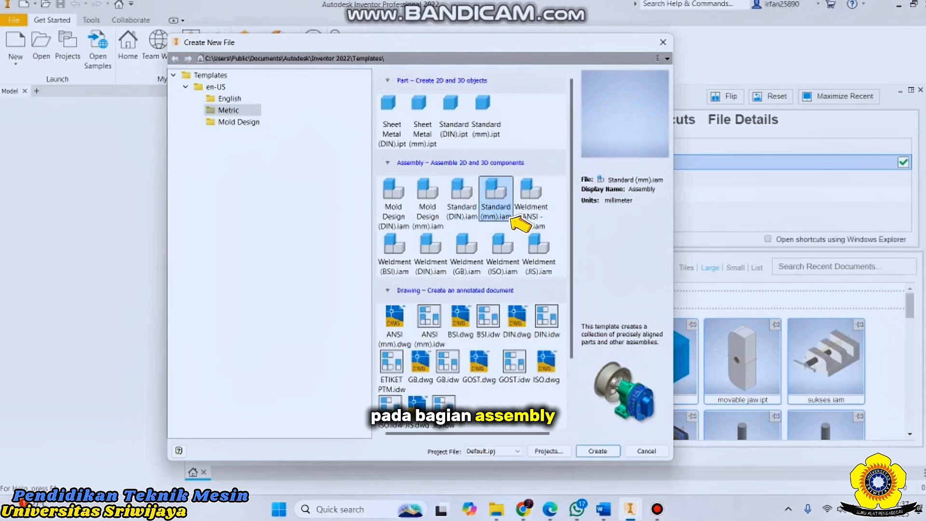
# Create a new assembly from the Standard (mm).iam template and place one instance of the block part
pyautogui.press('Return')
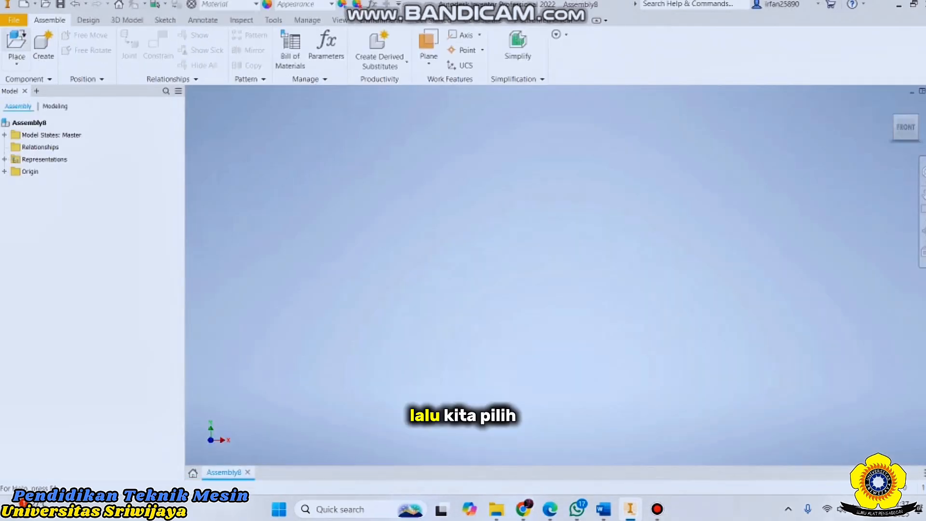
pyautogui.click(27, 61)
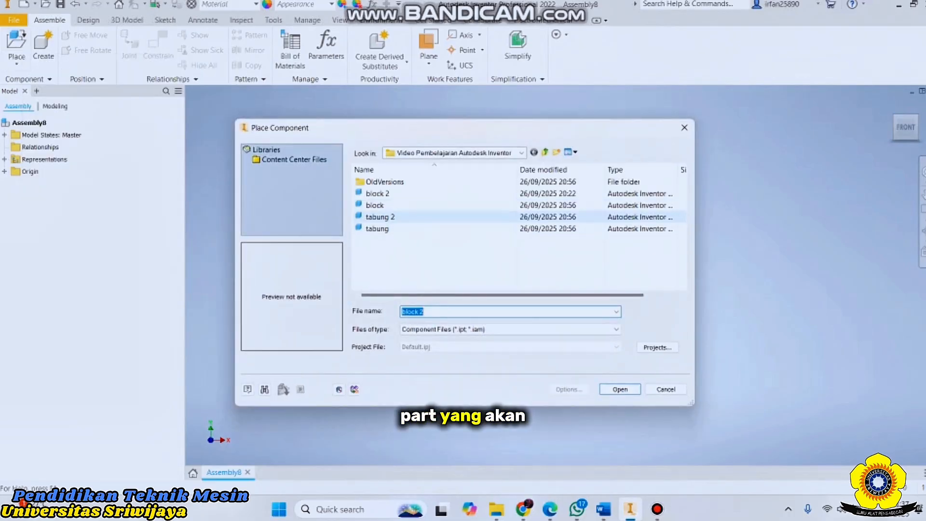
pyautogui.click(381, 205)
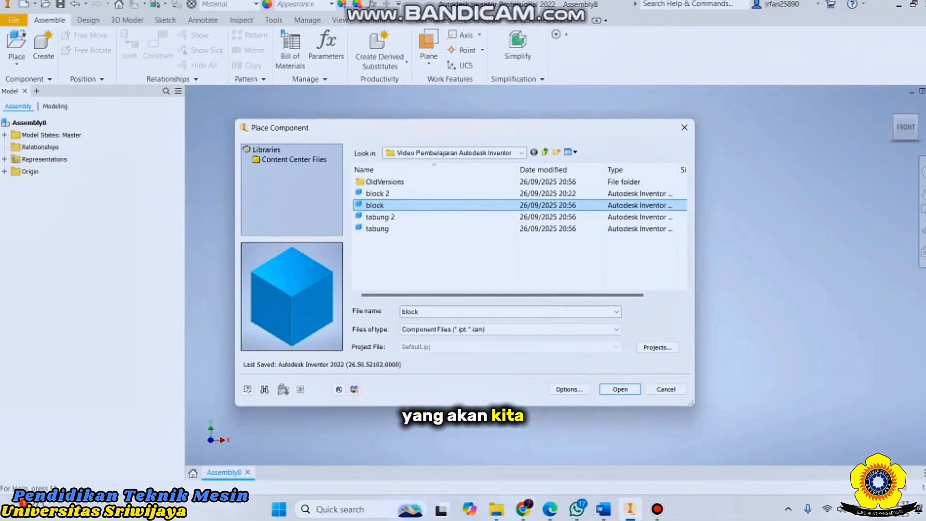
pyautogui.click(621, 389)
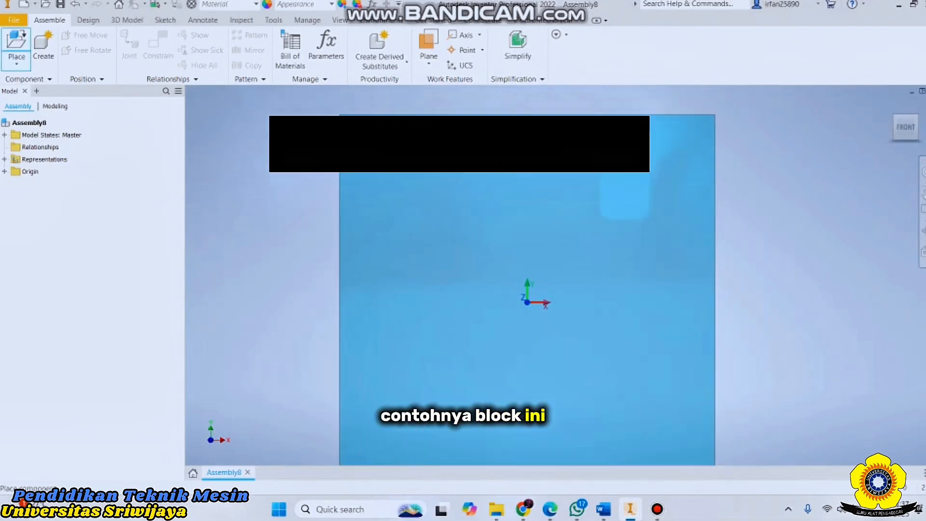
pyautogui.rightClick(527, 302)
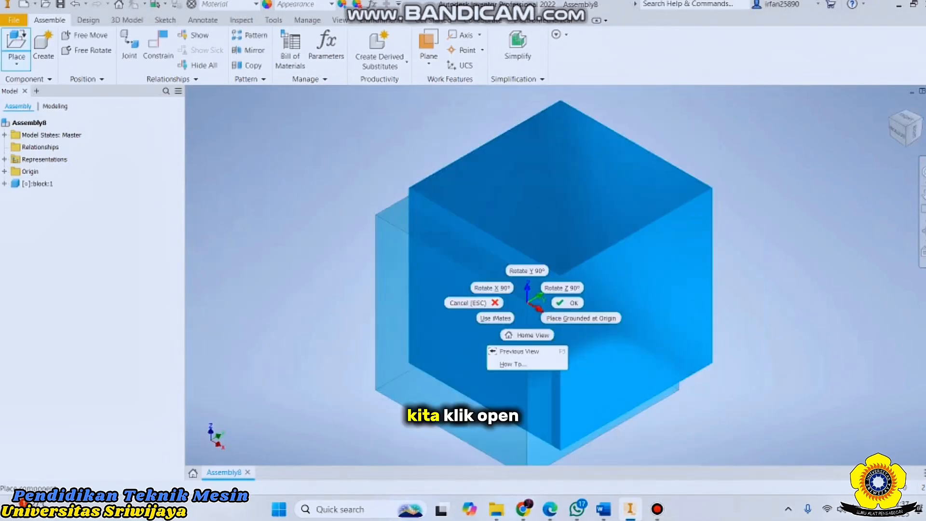
pyautogui.click(568, 303)
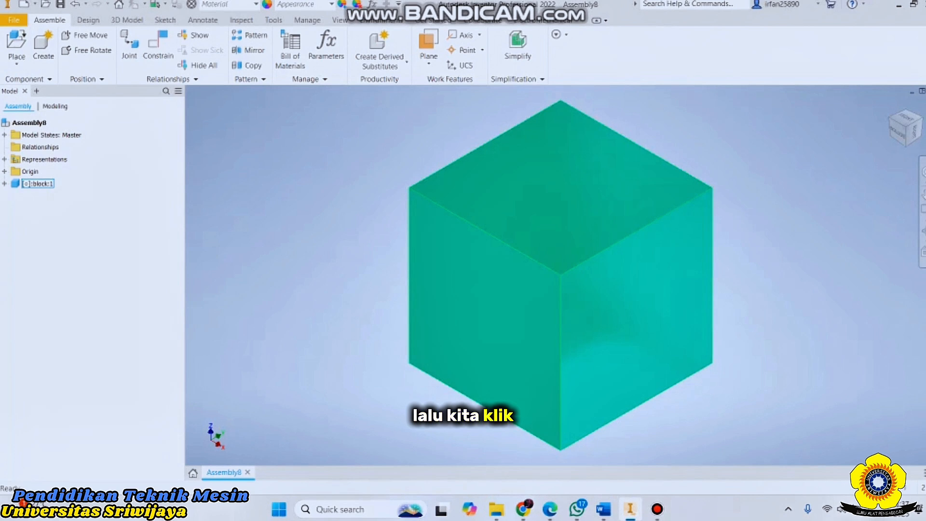
pyautogui.moveTo(568, 303); pyautogui.dragTo(521, 317, button='middle')
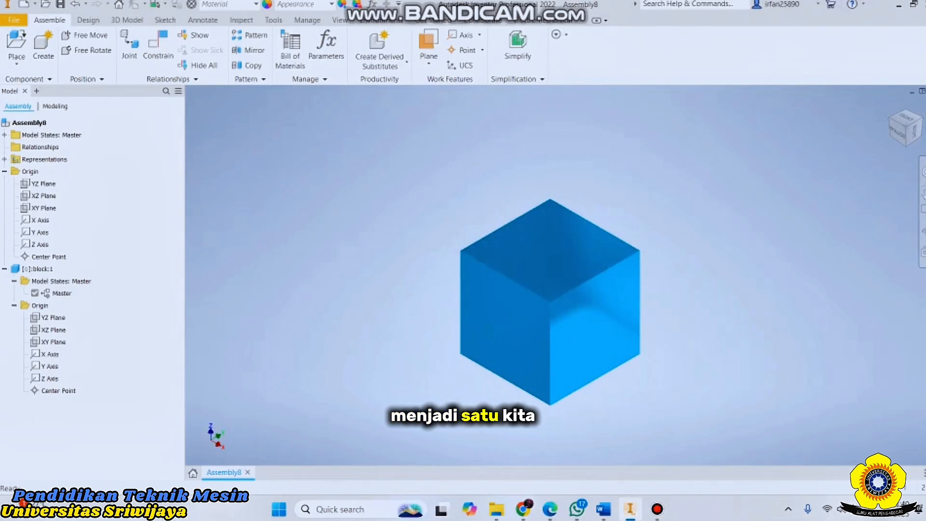
# Place one instance of the block 2 part in the assembly beside the blue cube
pyautogui.press('p')
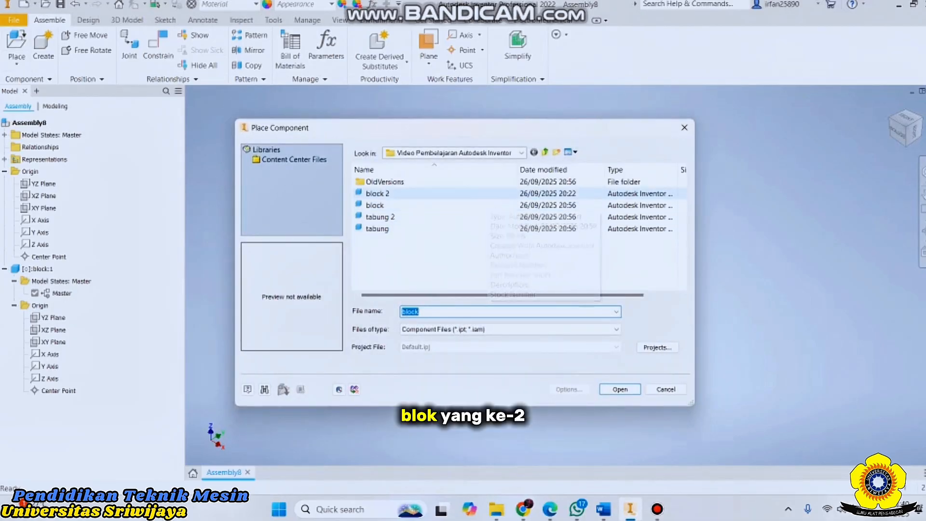
pyautogui.click(378, 193)
pyautogui.click(620, 390)
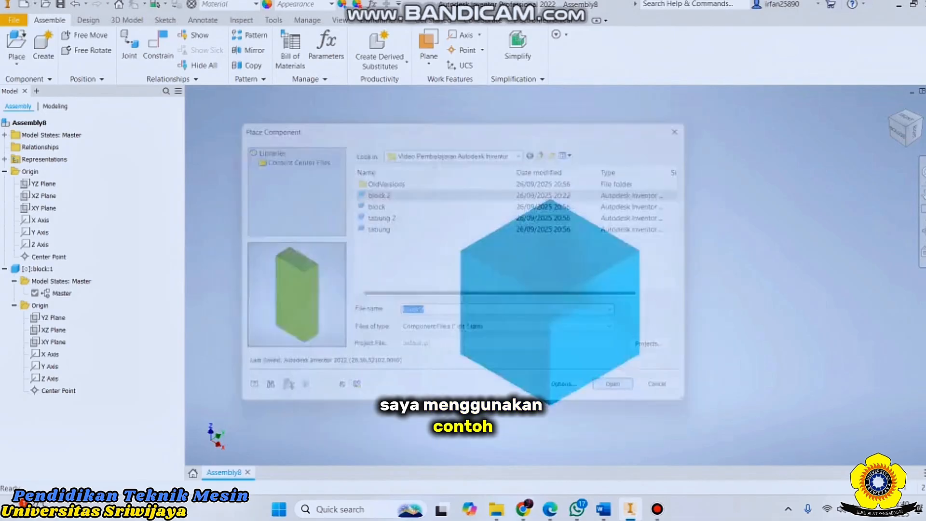
pyautogui.rightClick(343, 231)
pyautogui.click(381, 234)
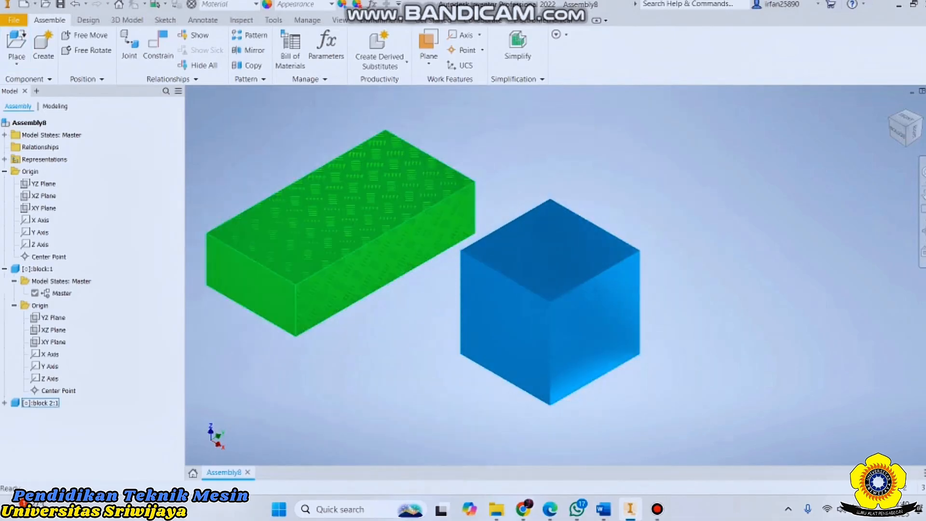
# Move the blue cube and the green block apart so there is a clear gap between them
pyautogui.moveTo(535, 289); pyautogui.dragTo(618, 225)
pyautogui.moveTo(341, 233); pyautogui.dragTo(323, 300)
pyautogui.click(907, 117)
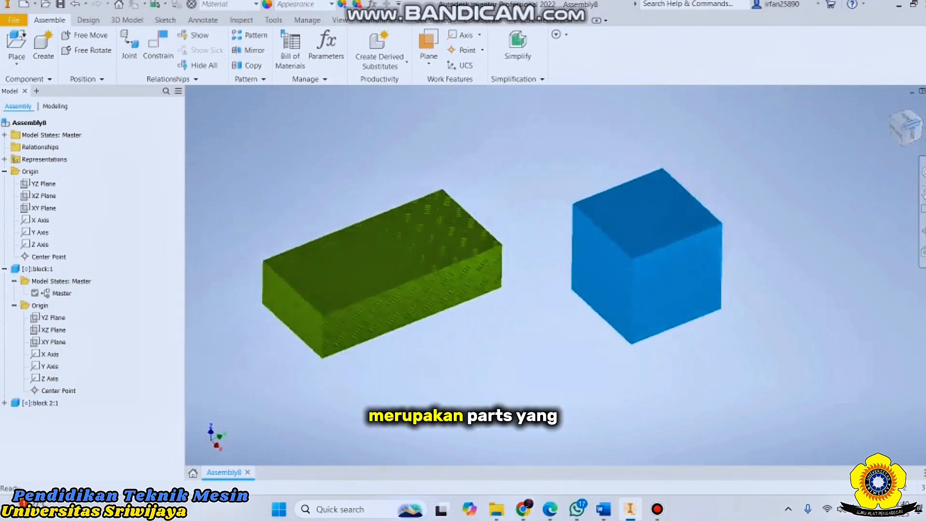
pyautogui.moveTo(474, 266); pyautogui.dragTo(468, 289)
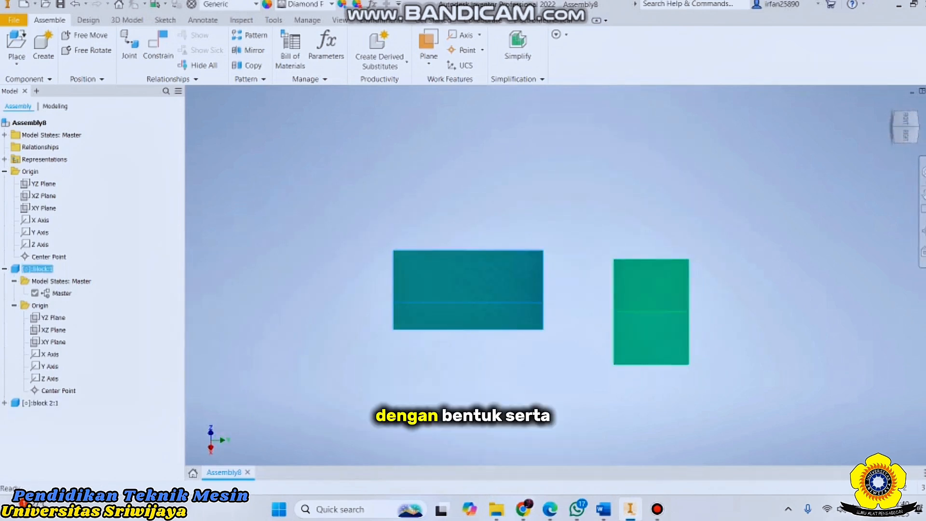
pyautogui.moveTo(651, 312); pyautogui.dragTo(656, 290)
pyautogui.moveTo(469, 290); pyautogui.dragTo(450, 290)
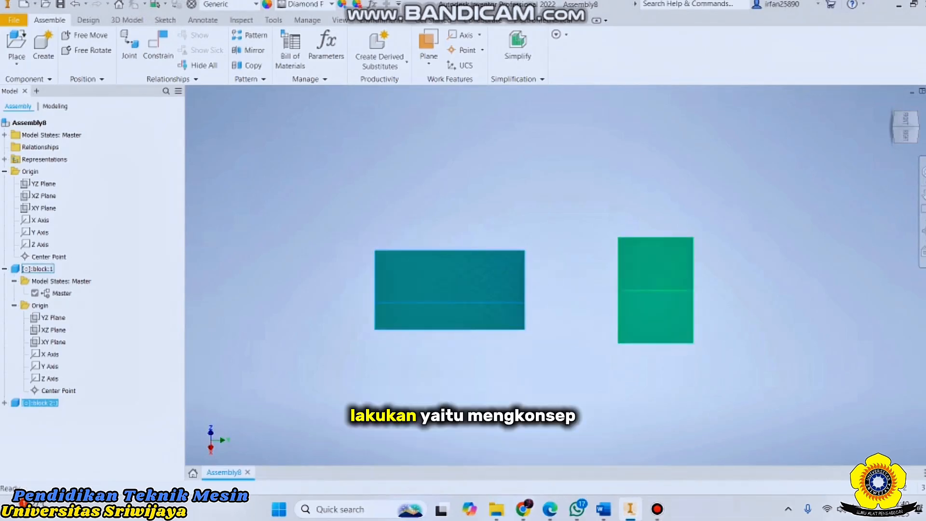
pyautogui.click(893, 106)
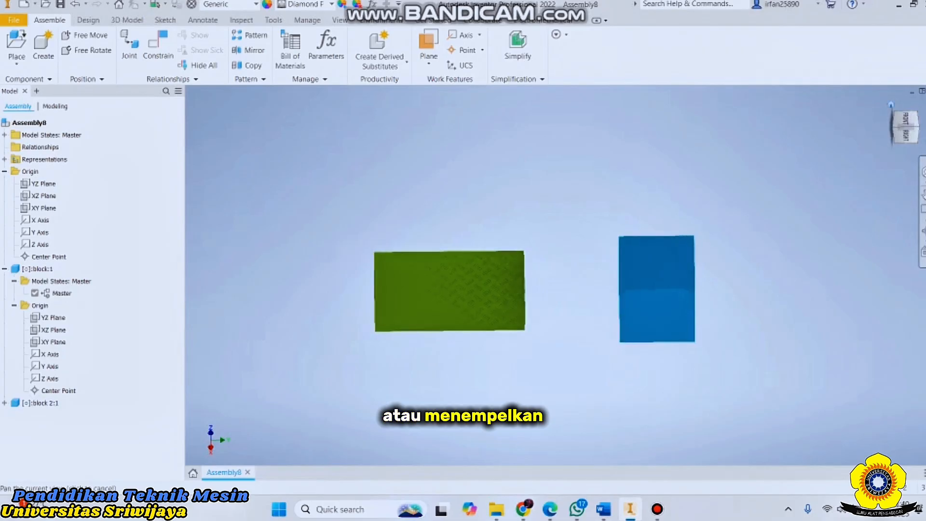
pyautogui.moveTo(461, 340); pyautogui.dragTo(444, 290)
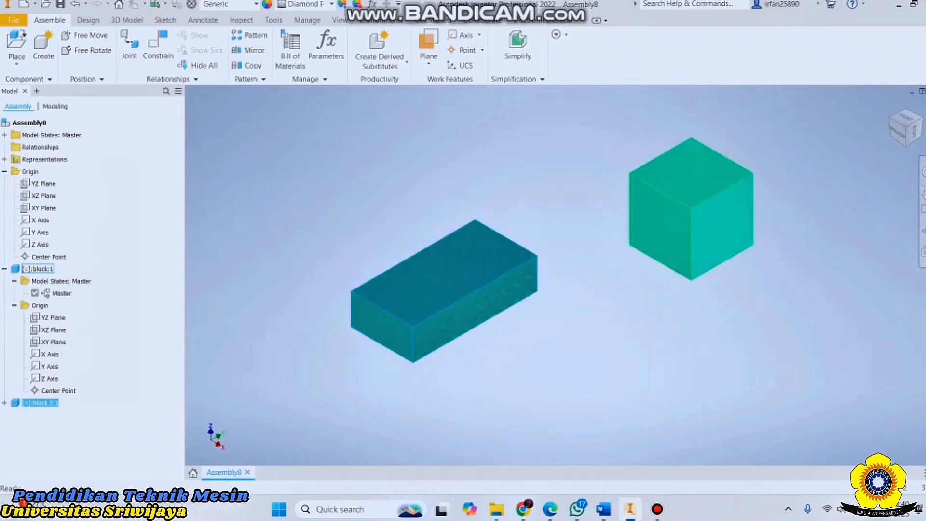
# Start a Mate constraint with the Mate solution and select the blue cube's side face towards the green block as the first face
pyautogui.press('c')
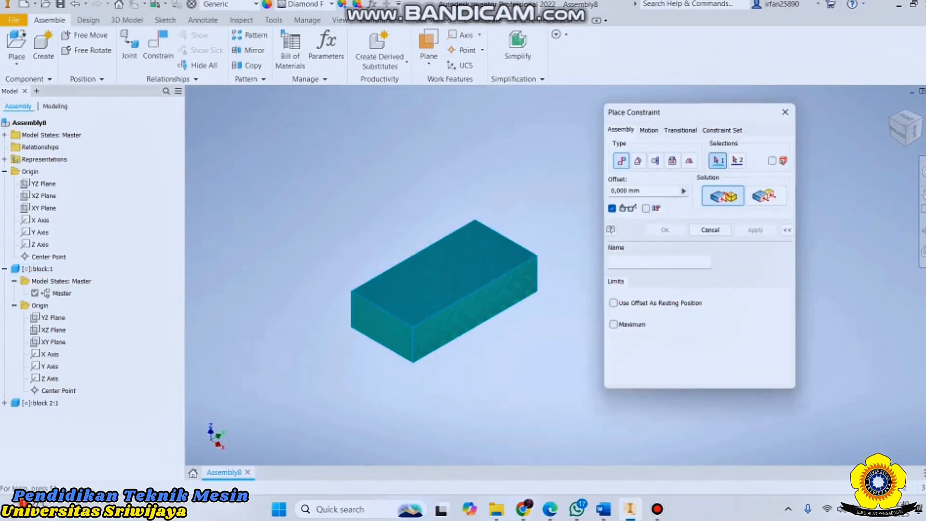
pyautogui.moveTo(698, 116); pyautogui.dragTo(241, 85)
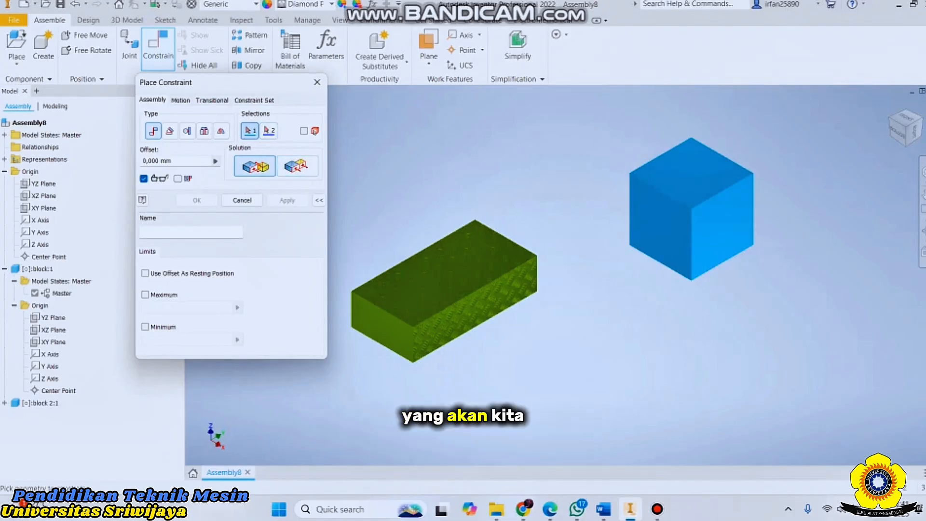
pyautogui.scroll(3, 567, 192)
pyautogui.moveTo(567, 192); pyautogui.dragTo(568, 215, button='middle')
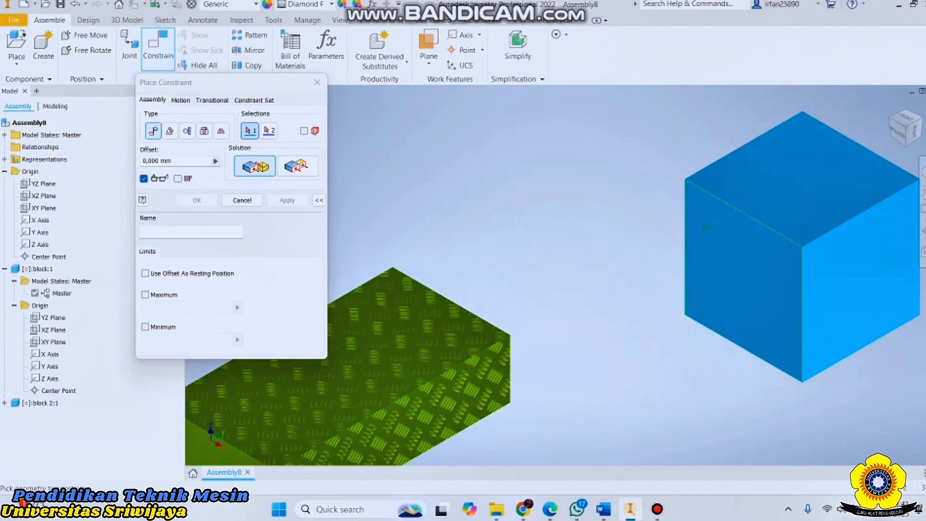
pyautogui.click(255, 166)
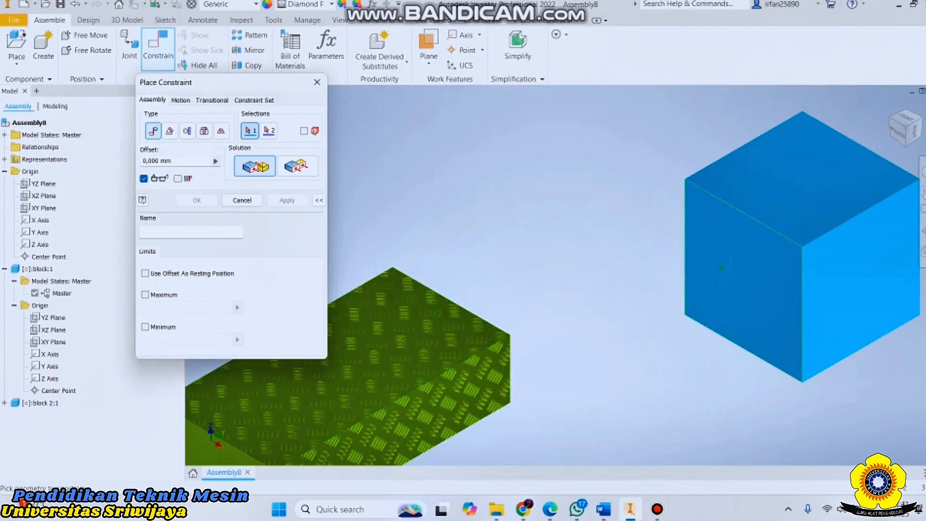
pyautogui.click(738, 266)
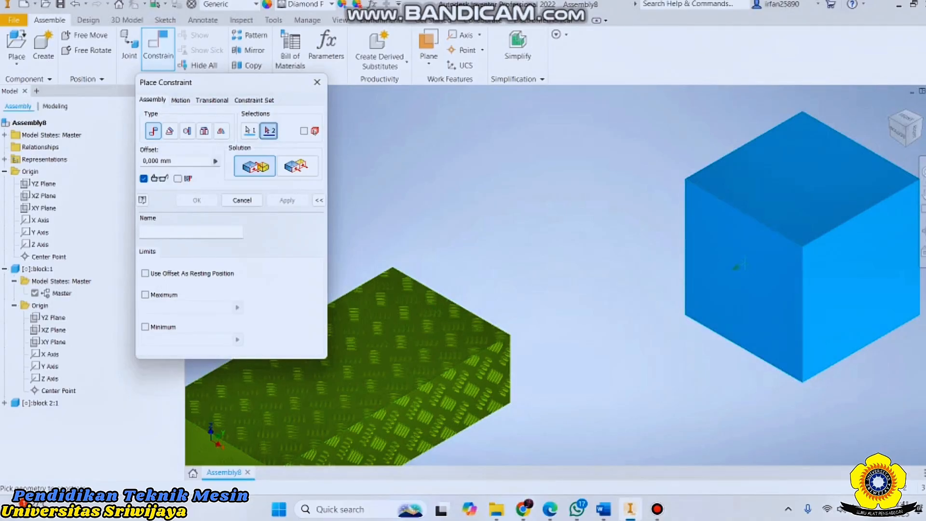
# Select the green block's end face towards the blue cube as the second face of the mate
pyautogui.scroll(-3, 737, 266)
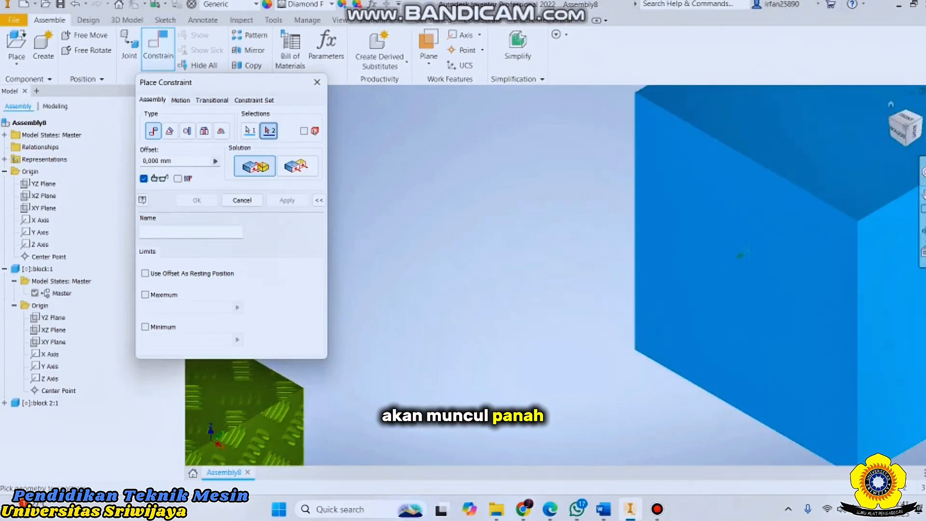
pyautogui.moveTo(741, 255); pyautogui.dragTo(819, 267, button='middle')
pyautogui.click(920, 123)
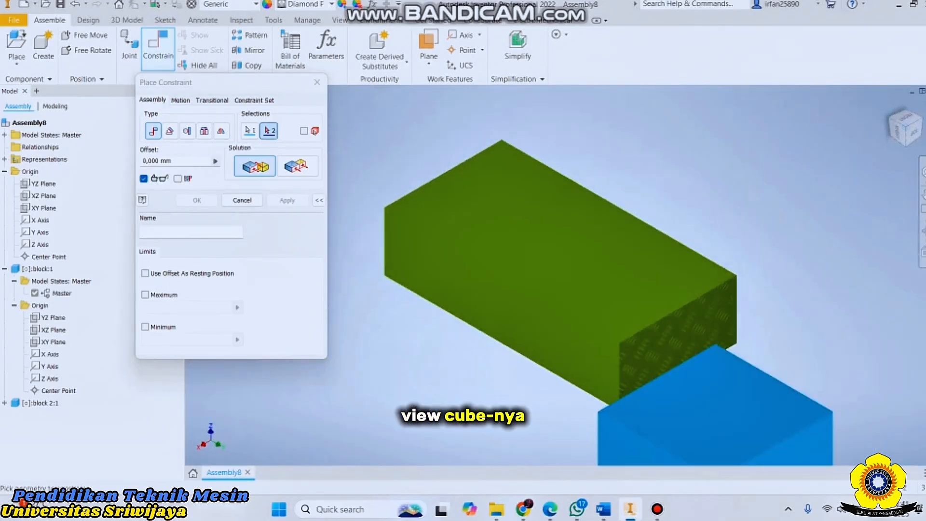
pyautogui.moveTo(595, 318); pyautogui.dragTo(471, 290, button='middle')
pyautogui.scroll(-3, 582, 273)
pyautogui.scroll(-5, 590, 280)
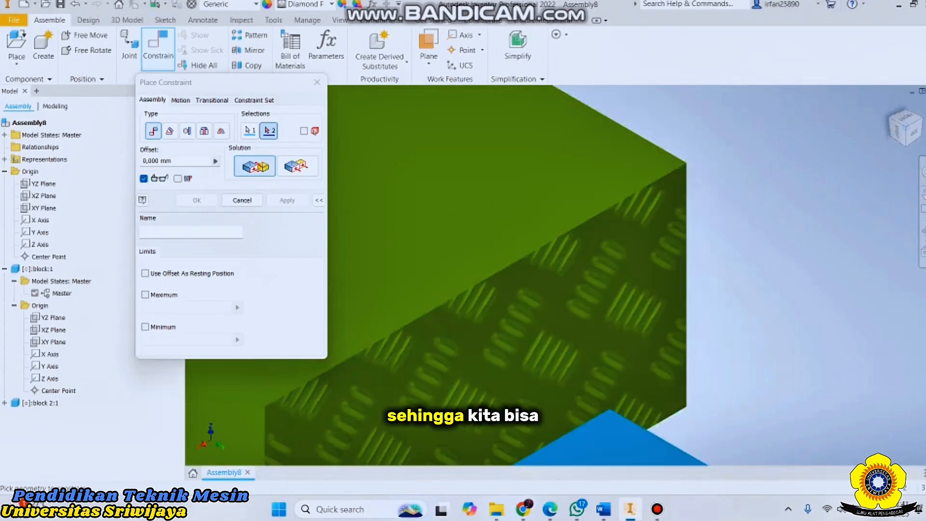
pyautogui.scroll(5, 580, 254)
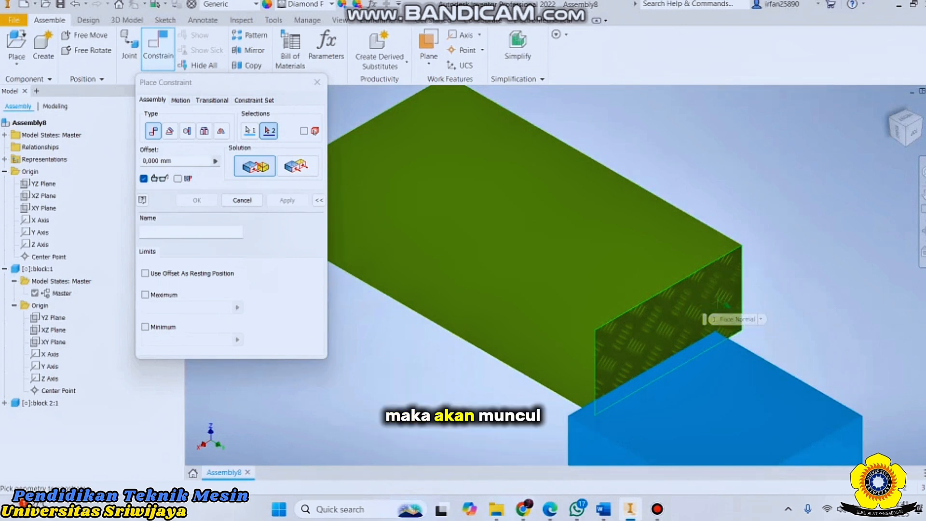
pyautogui.click(707, 300)
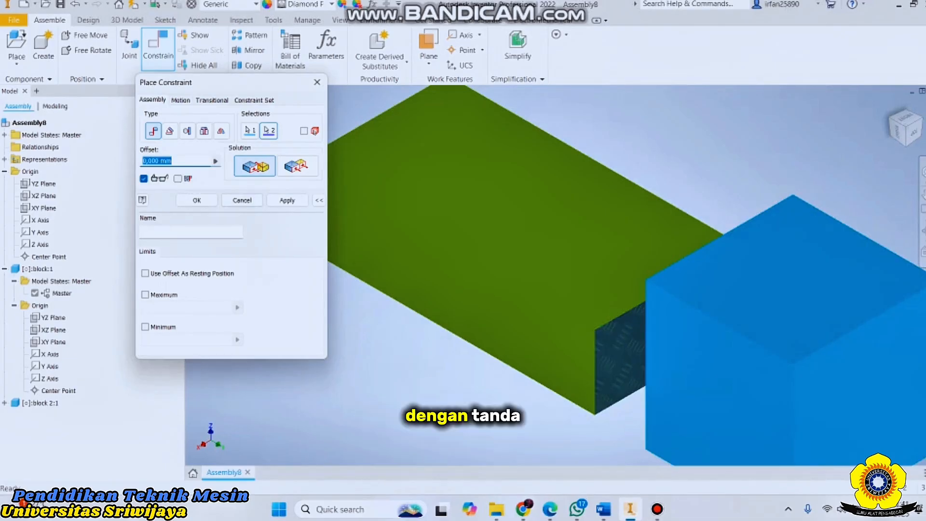
# Check the contact between the two blocks from several sides, apply the mate with a 0,000 mm offset and finish constraining
pyautogui.scroll(-4, 645, 374)
pyautogui.scroll(3, 645, 374)
pyautogui.moveTo(645, 374); pyautogui.dragTo(533, 336, button='middle')
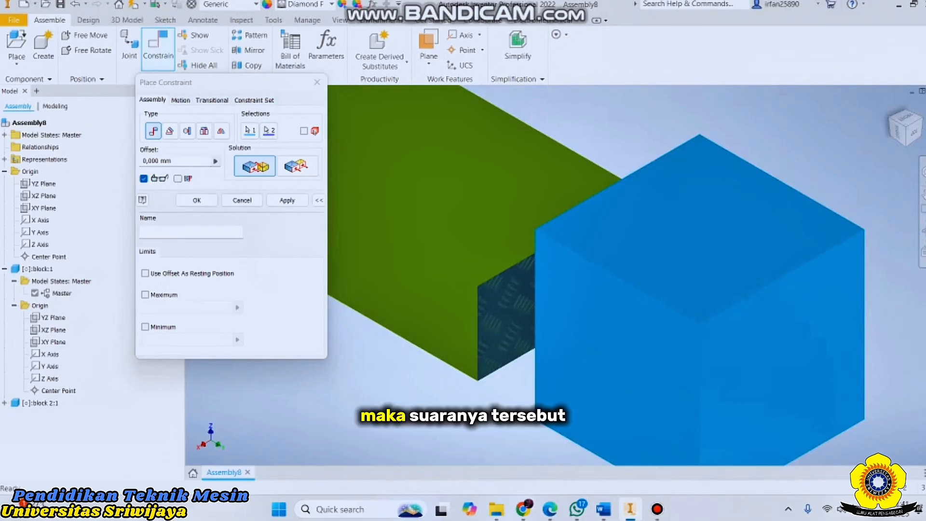
pyautogui.click(898, 121)
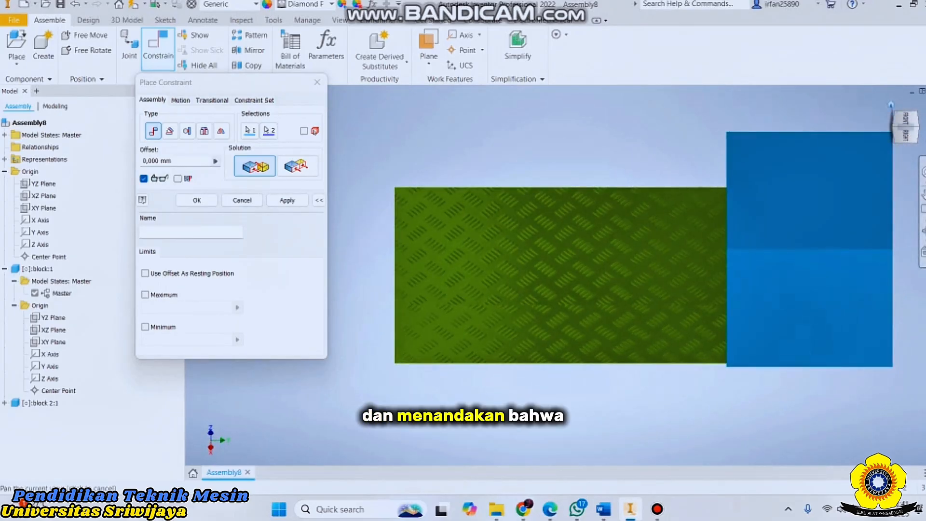
pyautogui.click(891, 104)
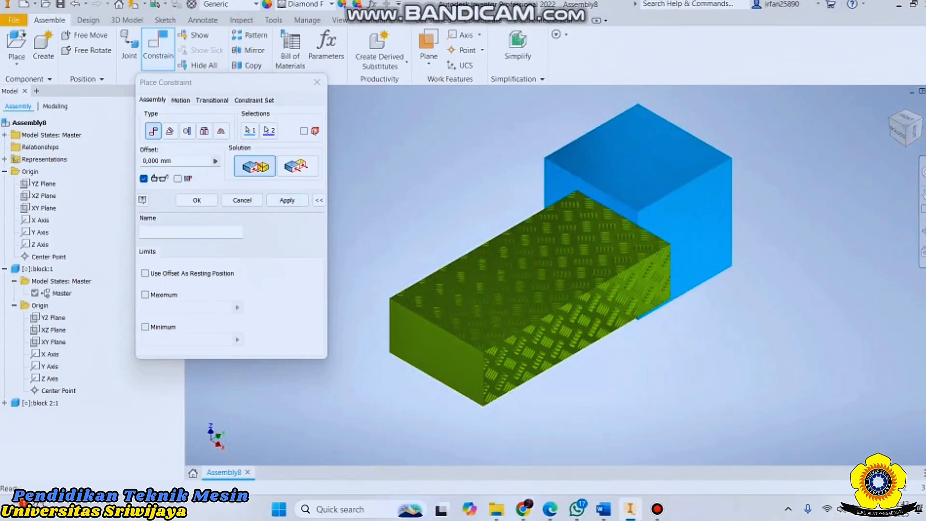
pyautogui.click(287, 200)
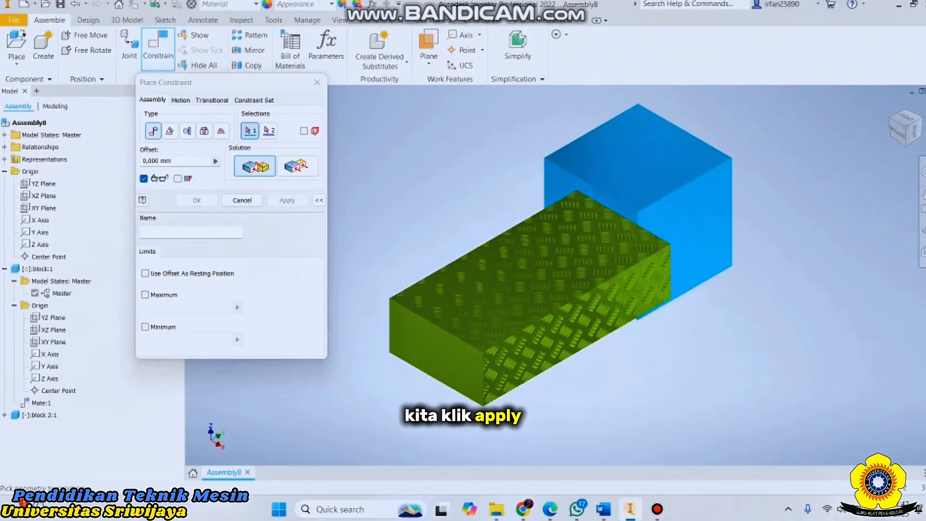
pyautogui.click(242, 200)
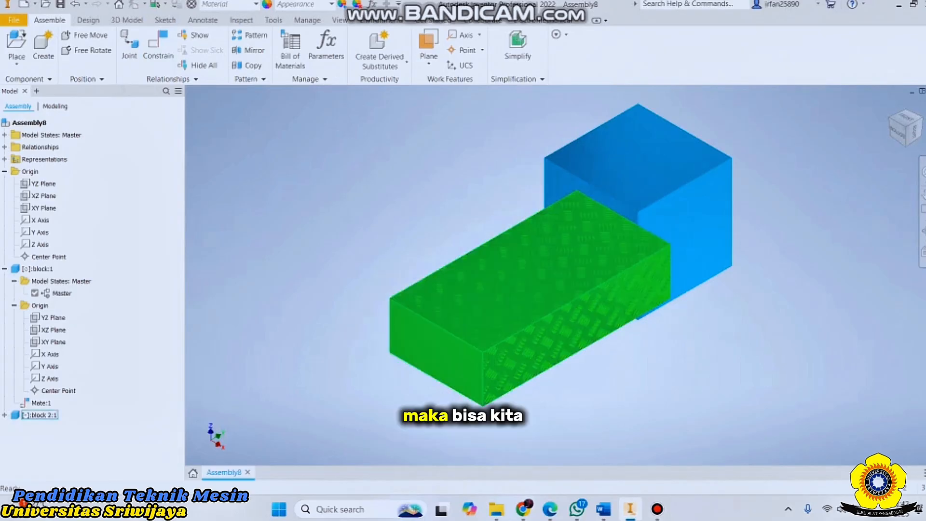
# Slide the green block along the mated face of the blue cube to shift it sideways
pyautogui.moveTo(488, 299); pyautogui.dragTo(434, 329)
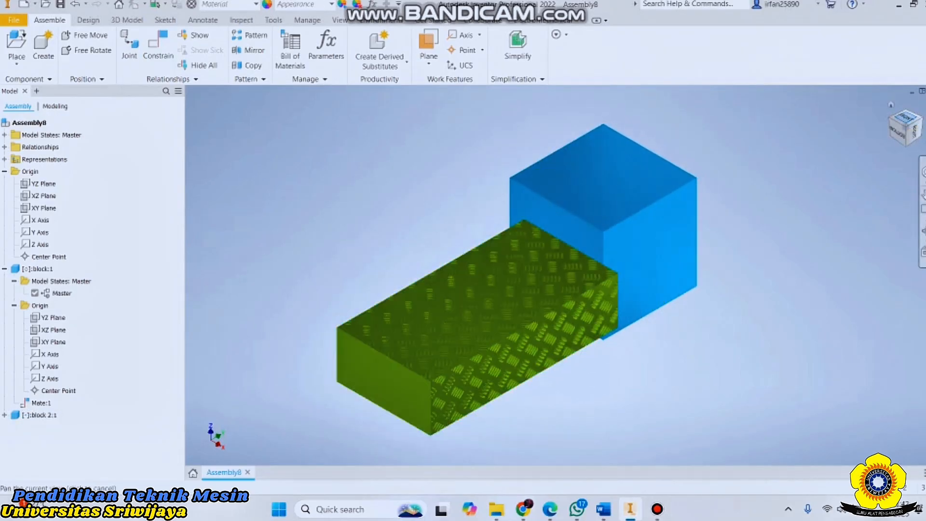
pyautogui.click(907, 118)
pyautogui.moveTo(552, 343); pyautogui.dragTo(515, 340)
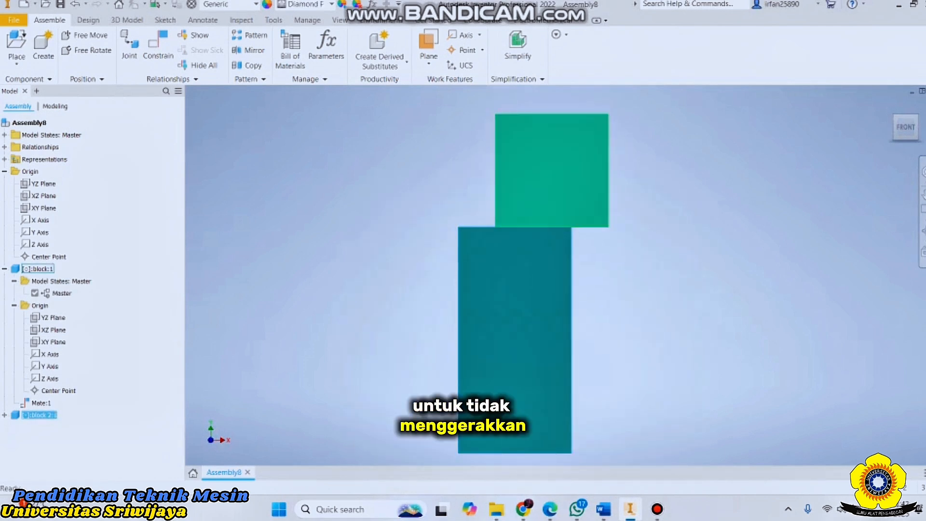
# Ground the blue cube to fix its position in the assembly
pyautogui.click(545, 186)
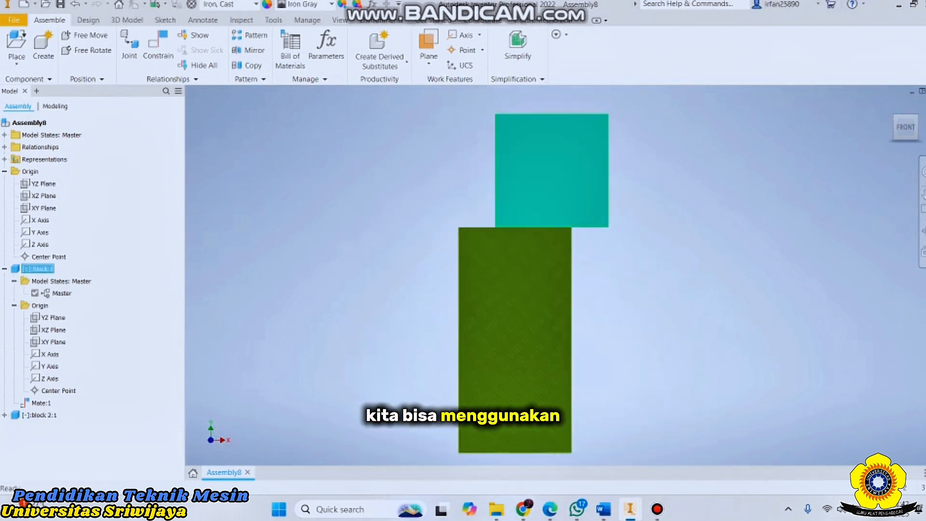
pyautogui.rightClick(541, 173)
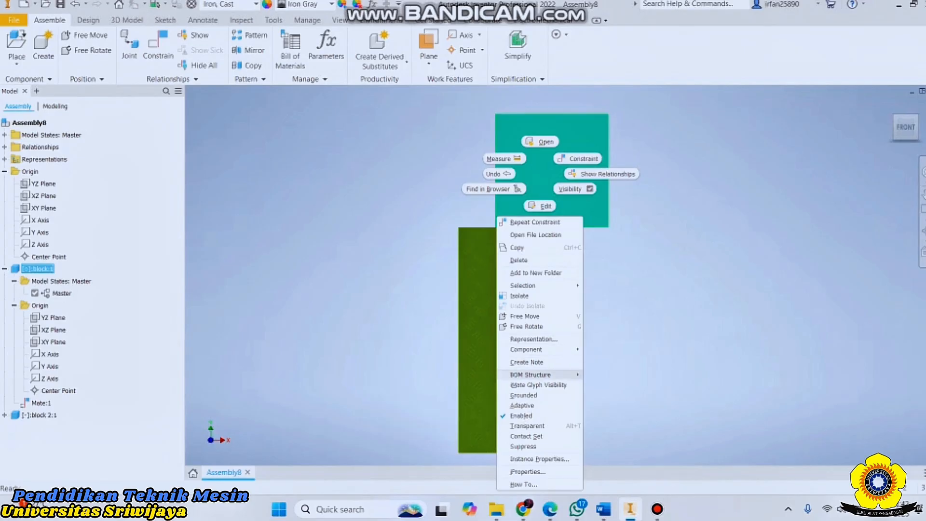
pyautogui.click(524, 396)
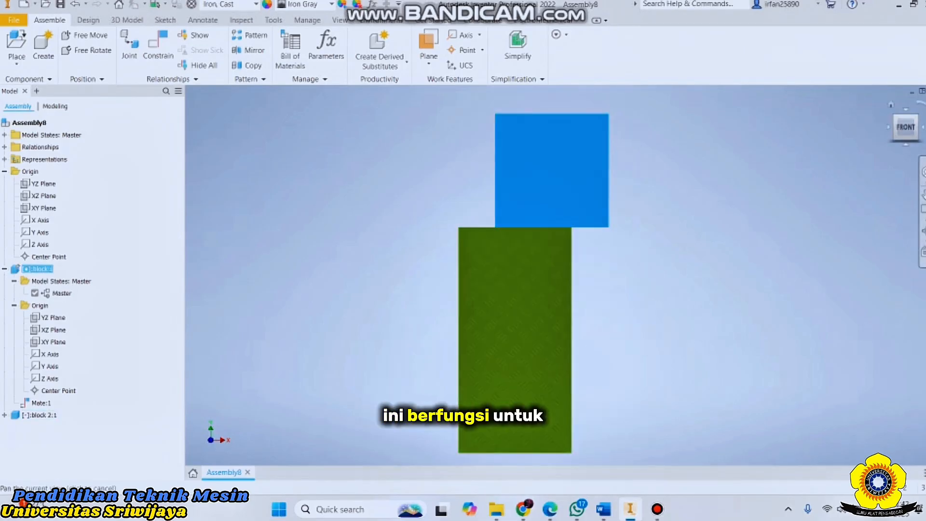
# Slide the green block along the mated face of the grounded blue cube in different directions to test the constraint
pyautogui.click(892, 105)
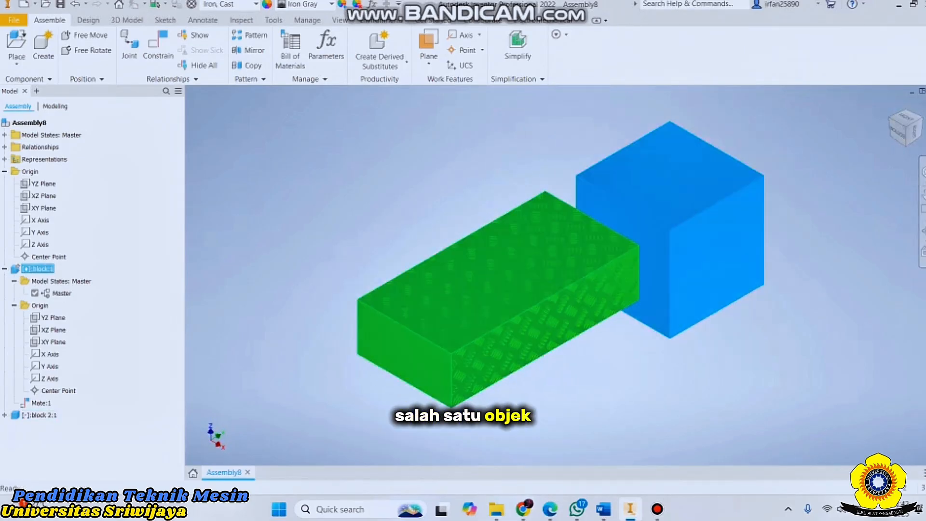
pyautogui.moveTo(497, 289); pyautogui.dragTo(312, 338)
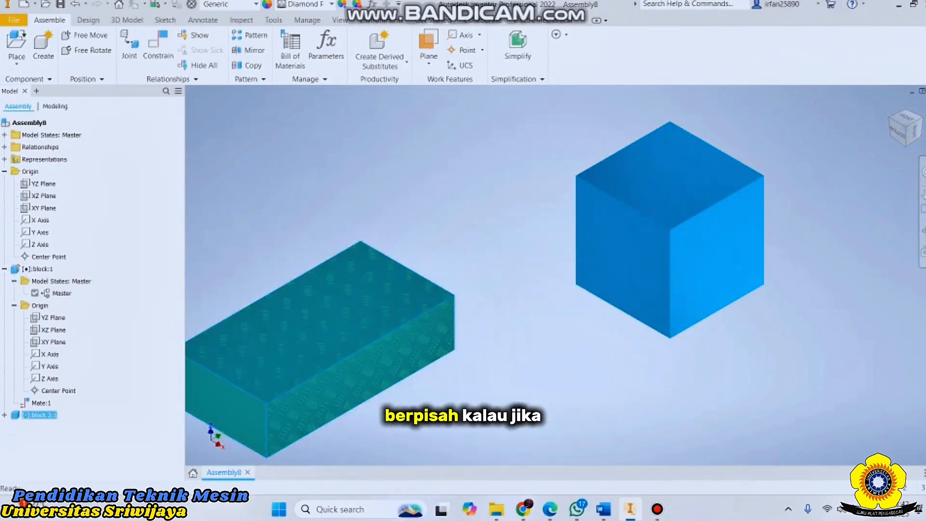
pyautogui.click(507, 231)
pyautogui.click(914, 123)
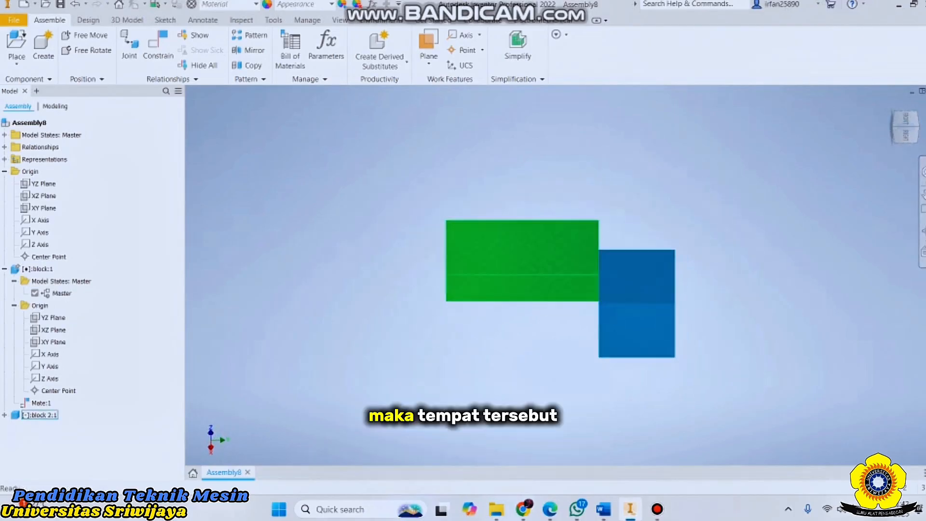
pyautogui.moveTo(523, 263); pyautogui.dragTo(522, 307)
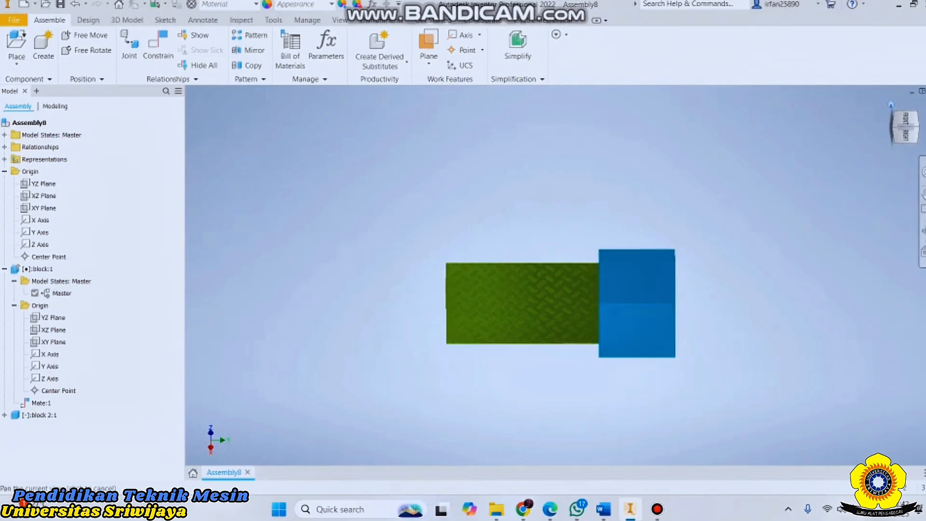
pyautogui.click(895, 127)
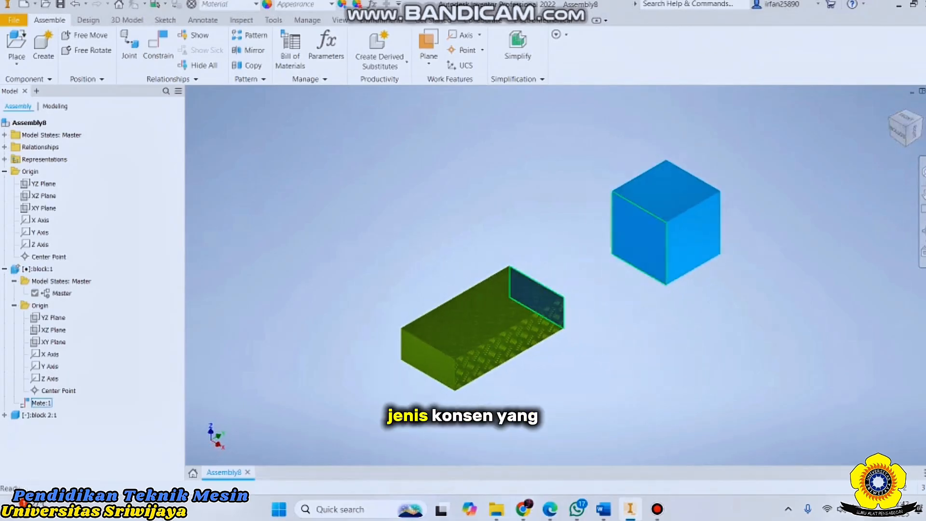
# Delete the mate constraint between the two blocks and unground the blue cube
pyautogui.rightClick(42, 403)
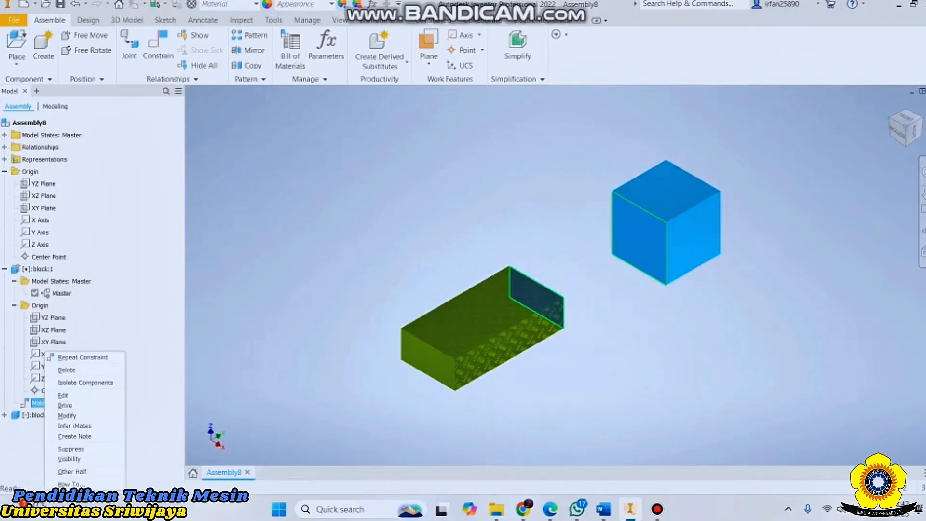
pyautogui.moveTo(484, 327); pyautogui.dragTo(561, 279)
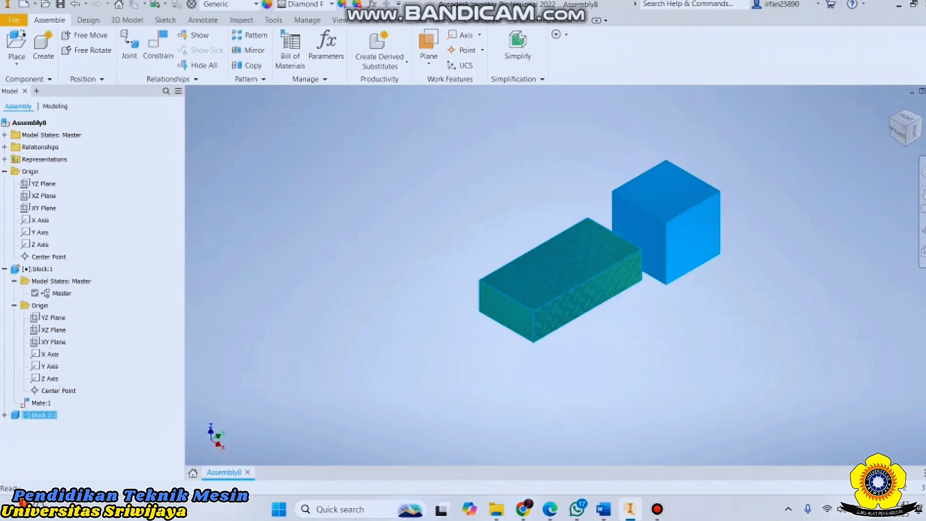
pyautogui.rightClick(37, 403)
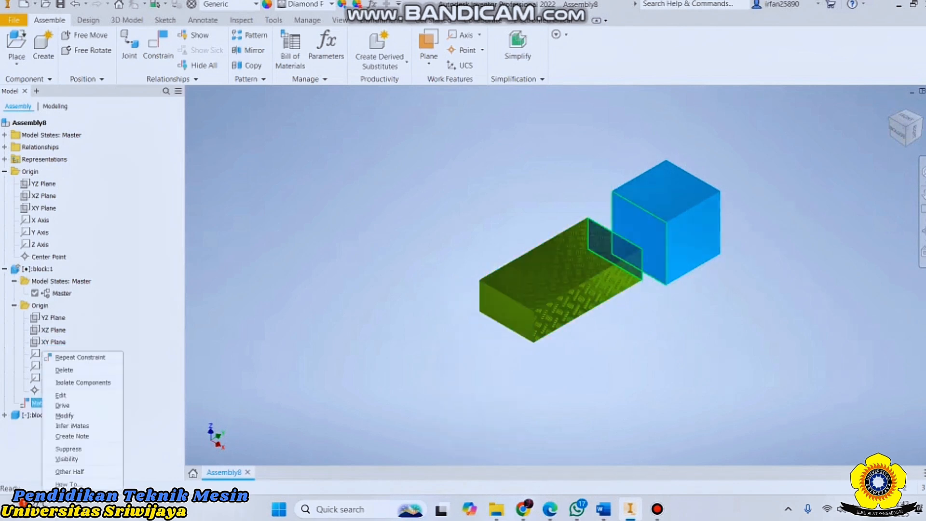
pyautogui.click(64, 369)
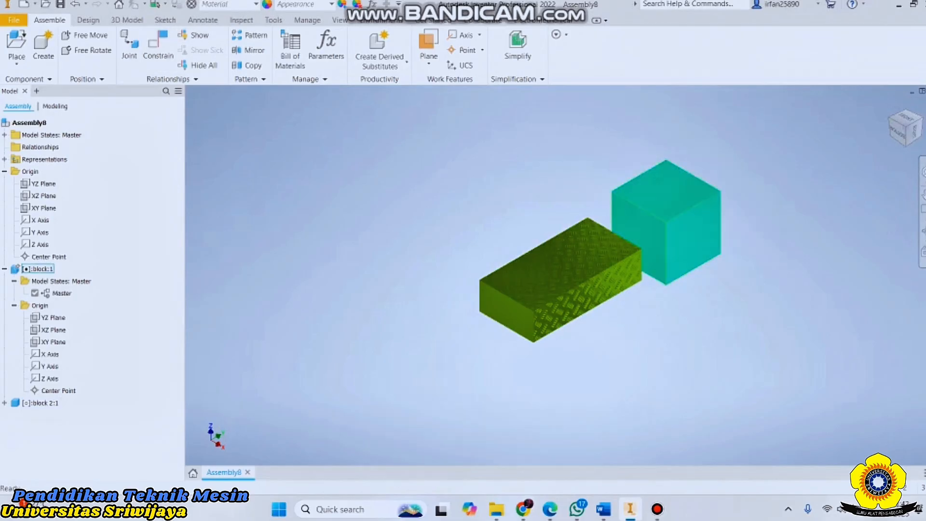
pyautogui.rightClick(617, 184)
pyautogui.click(600, 396)
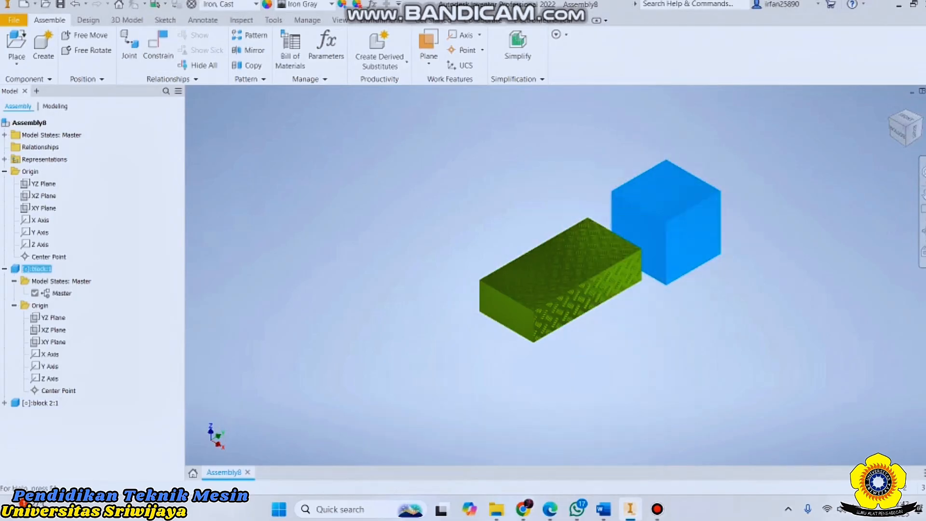
# Set up a flush constraint, move the green block clear of the cube and select the cube's face towards the block as the first face
pyautogui.click(159, 48)
pyautogui.click(297, 166)
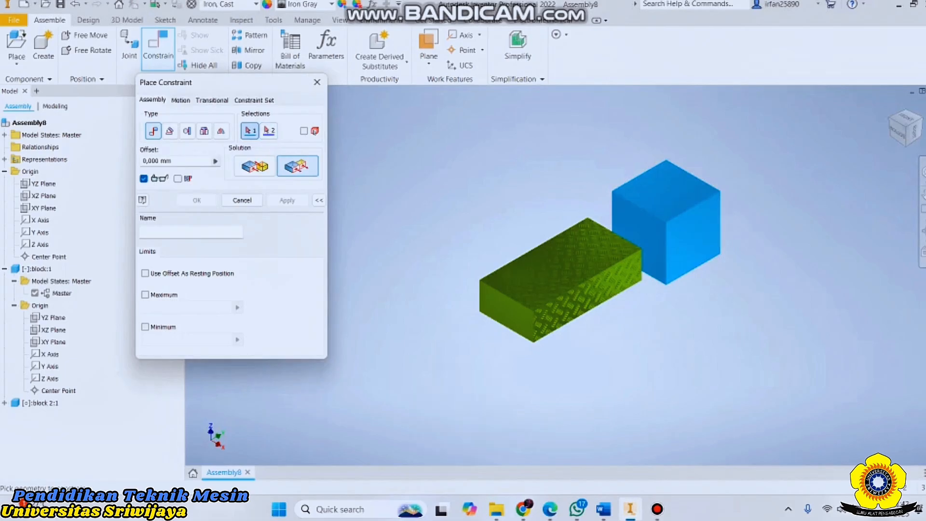
pyautogui.scroll(5, 548, 217)
pyautogui.scroll(-5, 549, 217)
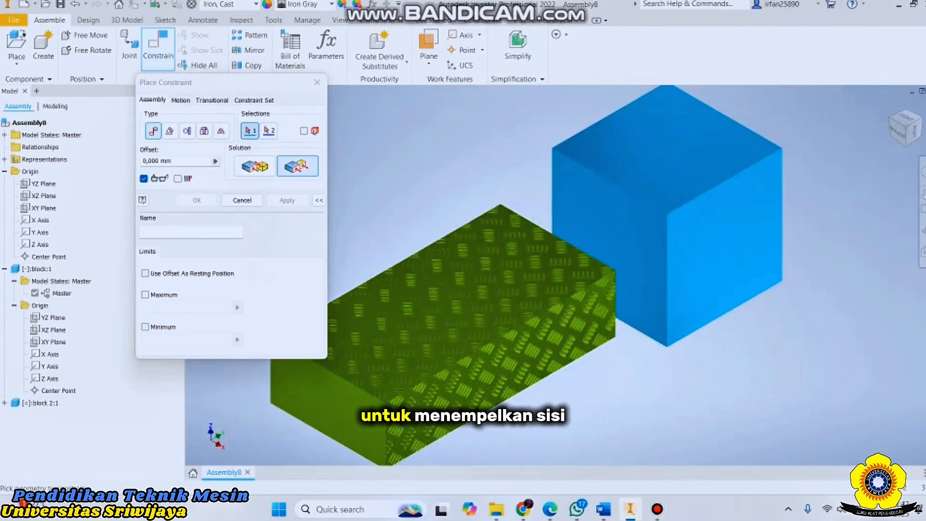
pyautogui.scroll(3, 549, 217)
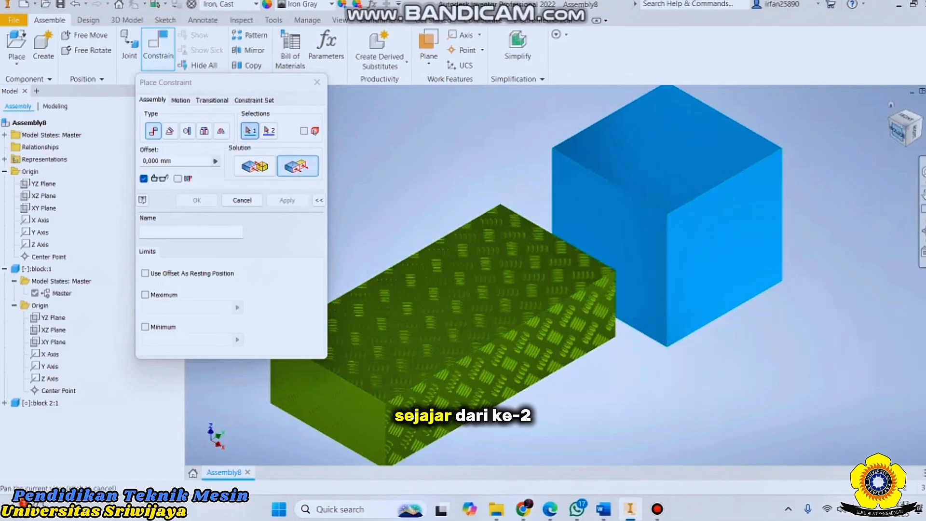
pyautogui.click(242, 200)
pyautogui.moveTo(444, 309); pyautogui.dragTo(262, 243)
pyautogui.click(157, 46)
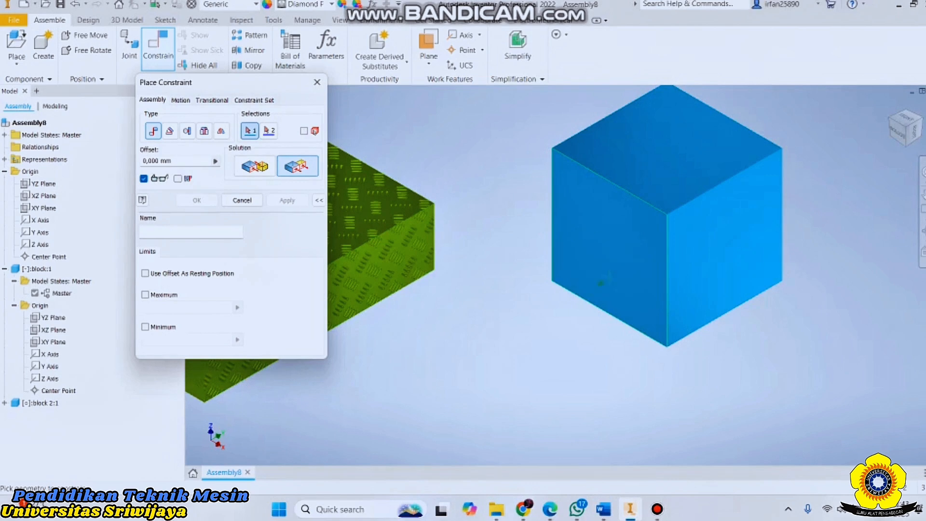
pyautogui.click(600, 283)
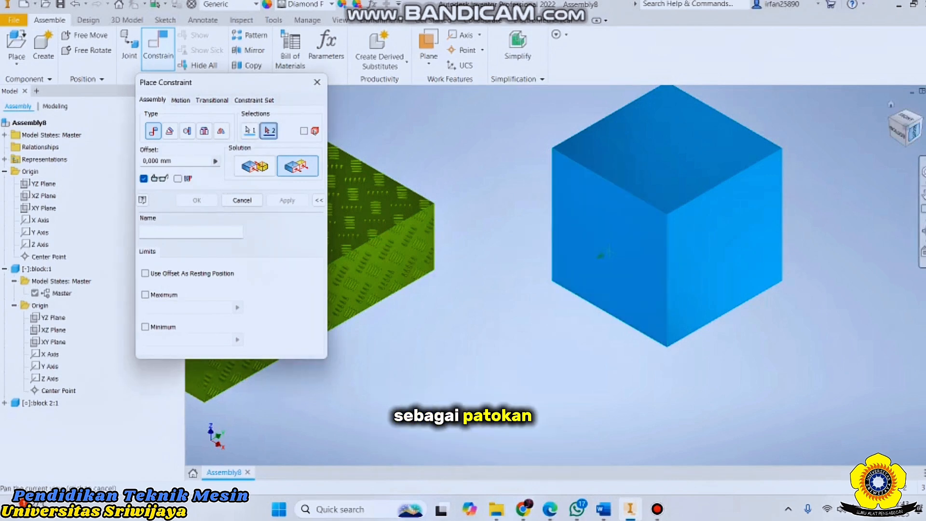
# Select the green block's end face towards the cube as the second face, apply the flush with a 0,000 mm offset and finish constraining
pyautogui.moveTo(916, 126); pyautogui.dragTo(903, 126)
pyautogui.click(892, 105)
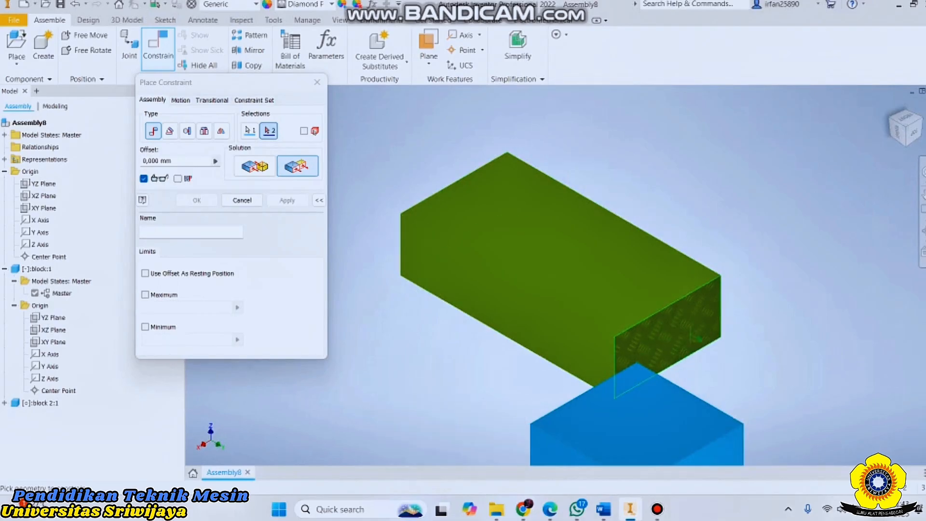
pyautogui.click(699, 332)
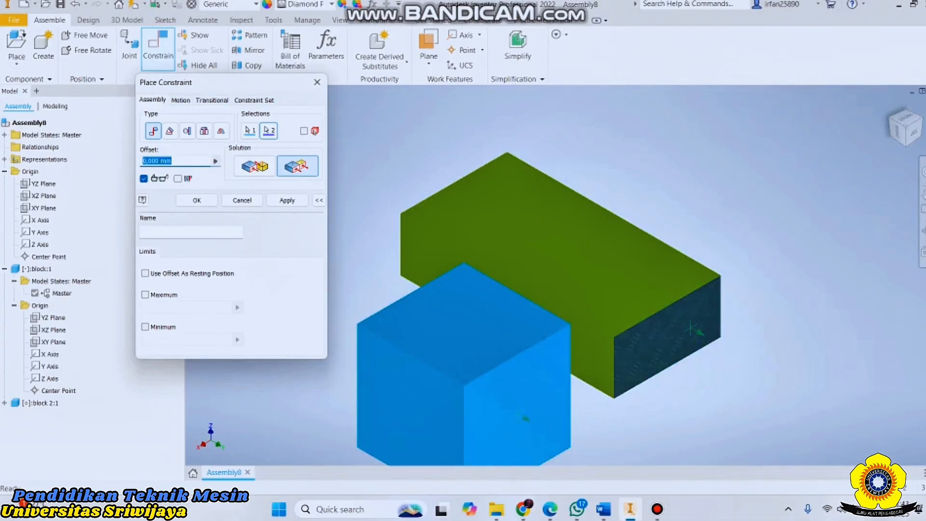
pyautogui.click(287, 200)
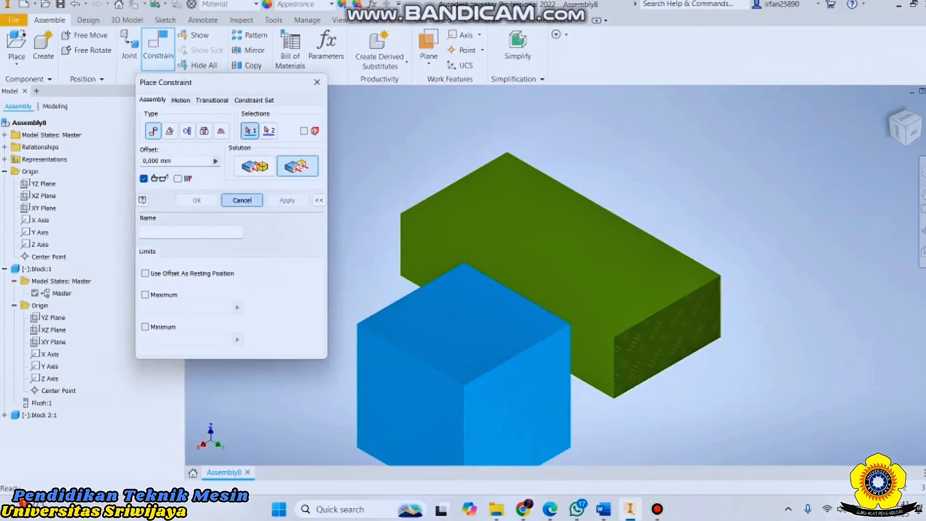
pyautogui.click(242, 200)
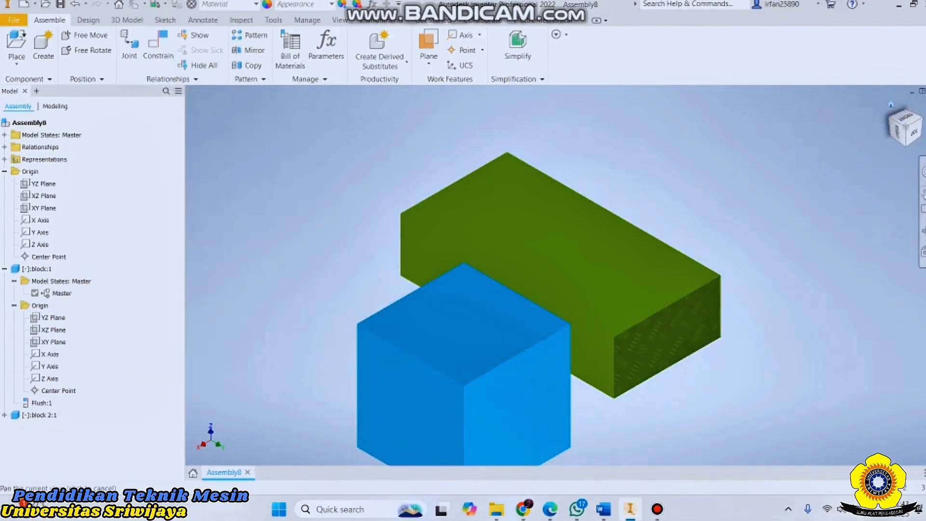
# Examine the flush alignment of the two blocks' end faces from several sides
pyautogui.click(889, 116)
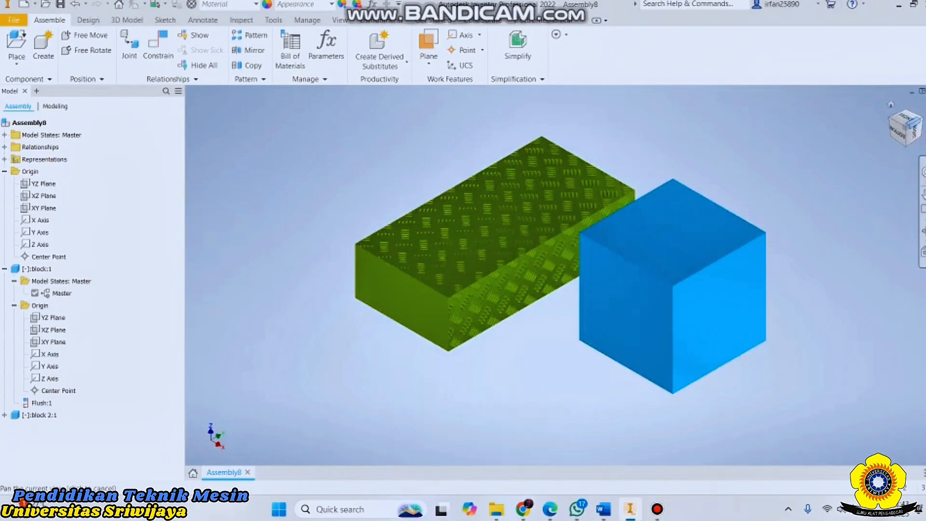
pyautogui.click(913, 123)
pyautogui.moveTo(615, 333)
pyautogui.mouseDown()
pyautogui.moveTo(585, 341)
pyautogui.moveTo(630, 313)
pyautogui.moveTo(625, 307)
pyautogui.moveTo(619, 328)
pyautogui.mouseUp()
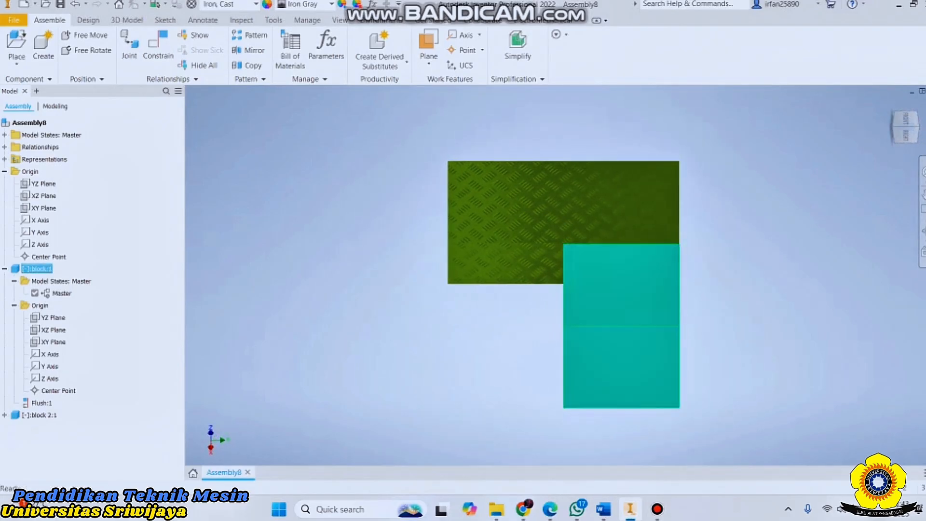
pyautogui.press('Escape')
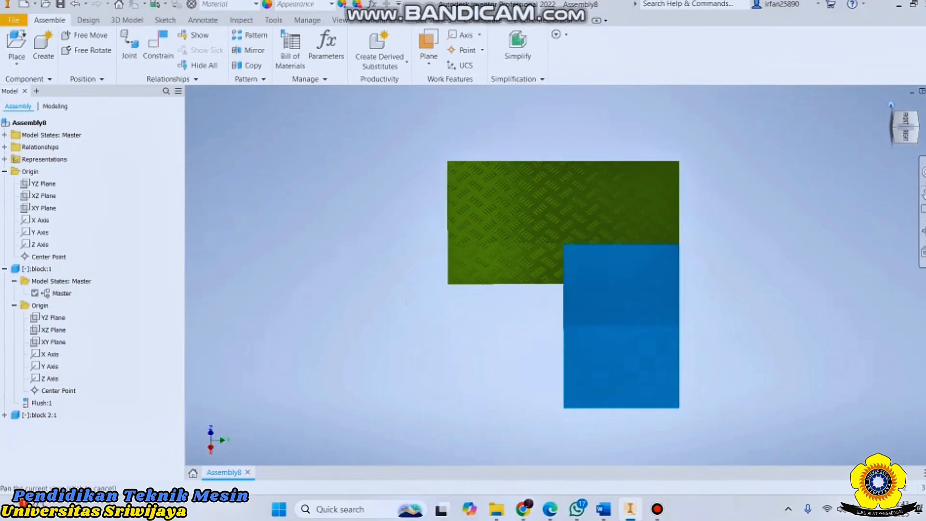
pyautogui.click(891, 105)
pyautogui.click(915, 132)
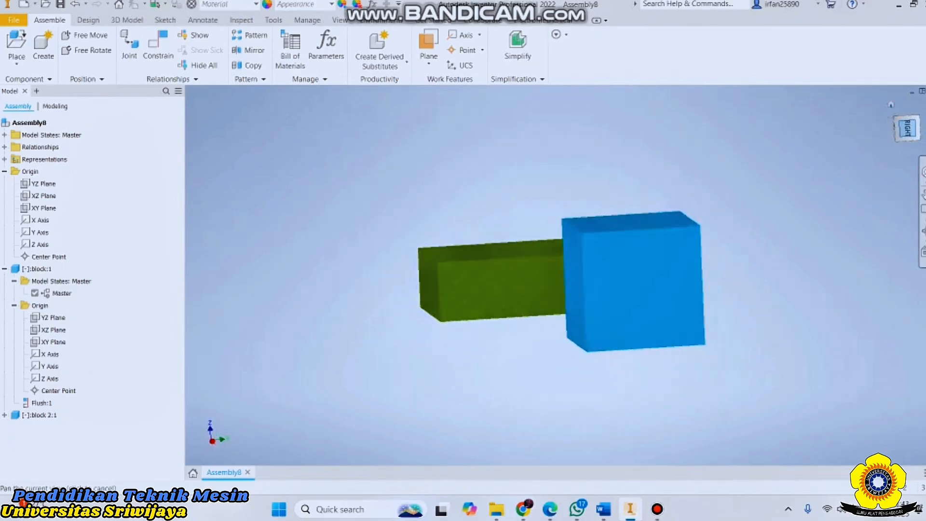
pyautogui.click(923, 127)
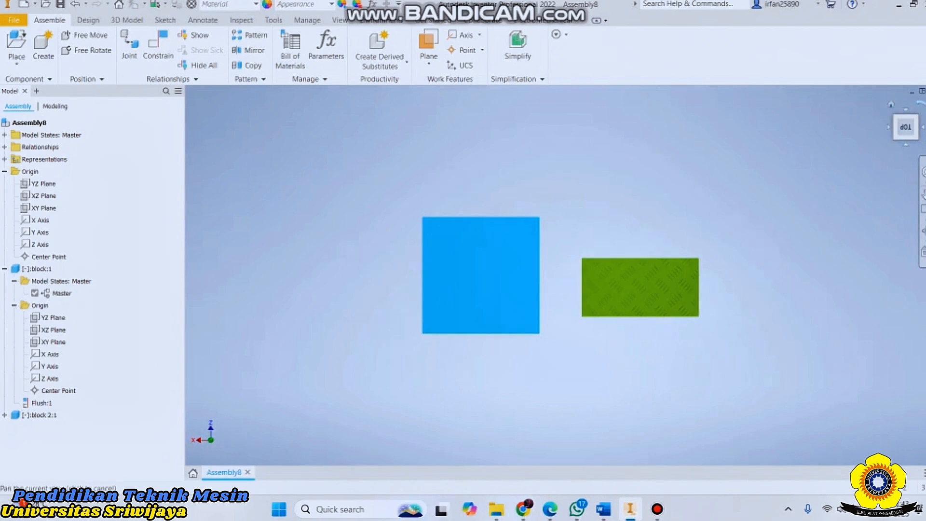
pyautogui.click(921, 103)
pyautogui.click(921, 103)
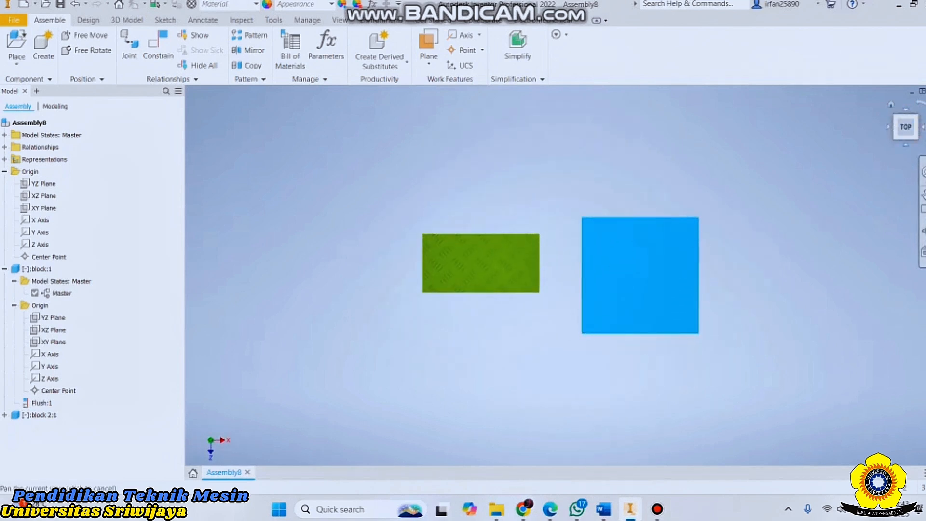
# Shift the blue cube slightly towards the green block in the front view, along the flush direction
pyautogui.click(906, 144)
pyautogui.moveTo(644, 220)
pyautogui.mouseDown()
pyautogui.moveTo(601, 231)
pyautogui.moveTo(712, 216)
pyautogui.moveTo(639, 222)
pyautogui.mouseUp()
pyautogui.moveTo(639, 222); pyautogui.dragTo(633, 222)
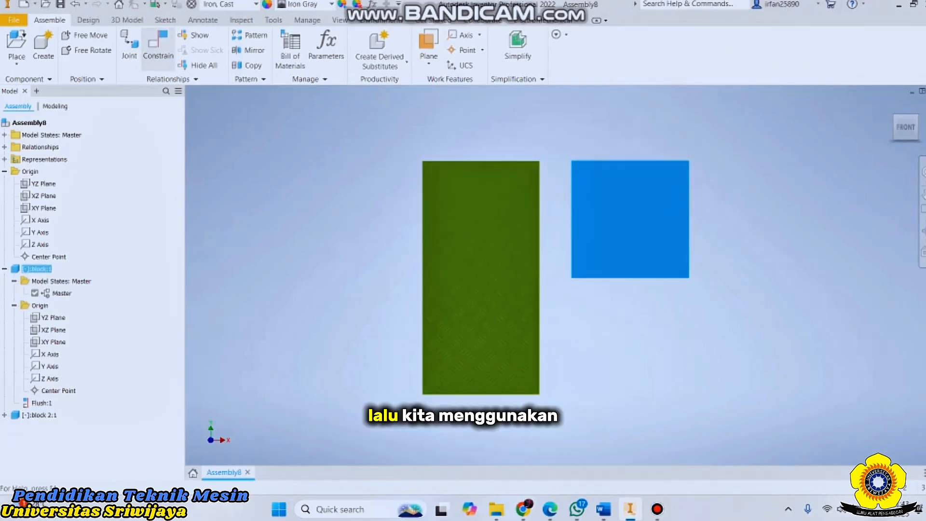
# Start a mate constraint and select the green block's long side face towards the blue cube as the first face
pyautogui.click(158, 46)
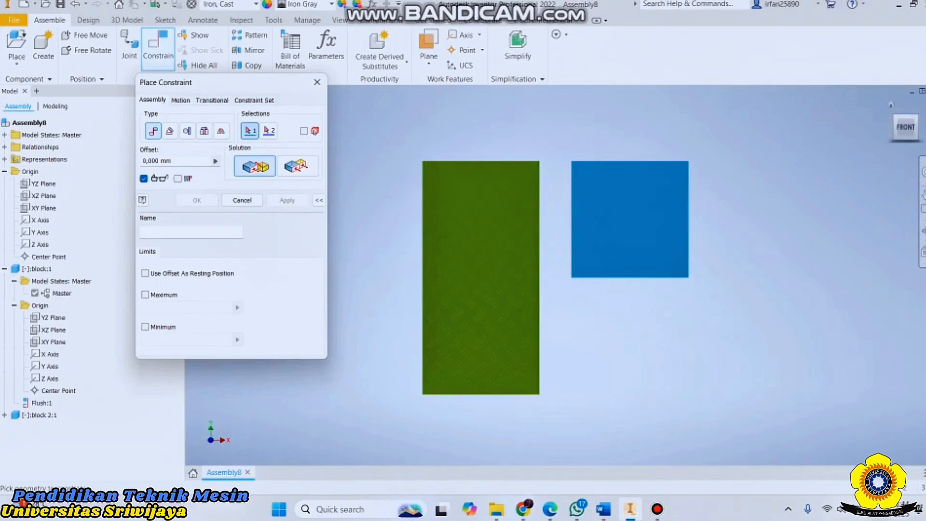
pyautogui.keyDown('shift'); pyautogui.moveTo(545, 218); pyautogui.dragTo(577, 215, button='middle'); pyautogui.keyUp('shift')
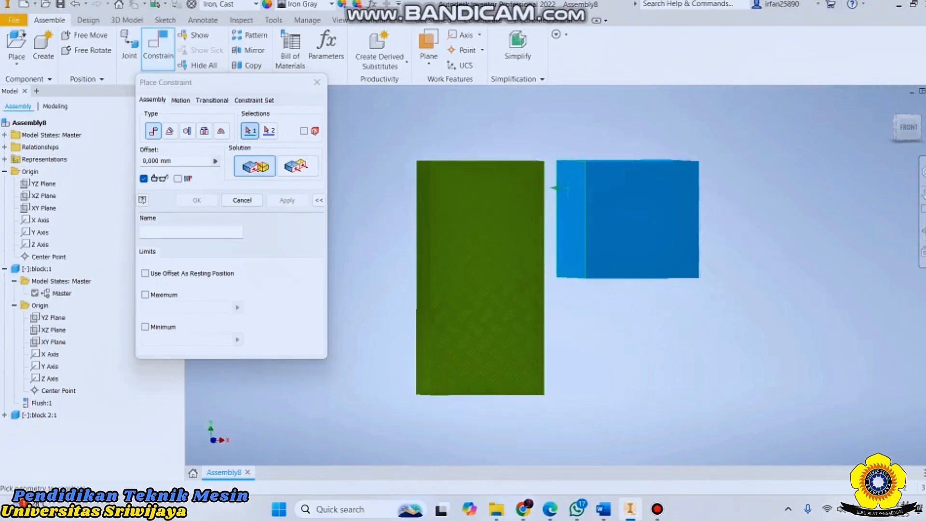
pyautogui.keyDown('shift'); pyautogui.moveTo(576, 215); pyautogui.dragTo(531, 213, button='middle'); pyautogui.keyUp('shift')
pyautogui.scroll(5, 530, 206)
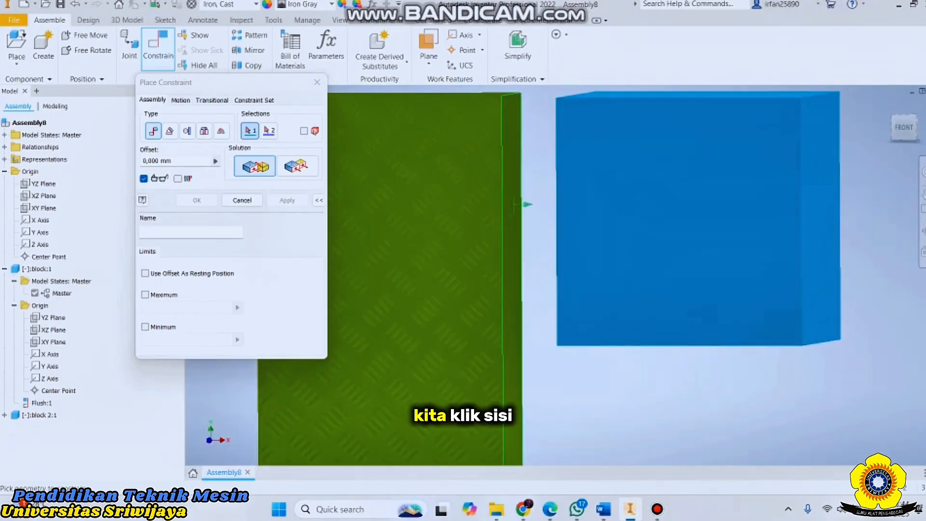
pyautogui.click(514, 204)
# Select the cube's side face towards the green block as the second face, apply the mate with a 0,000 mm offset and finish constraining
pyautogui.click(893, 127)
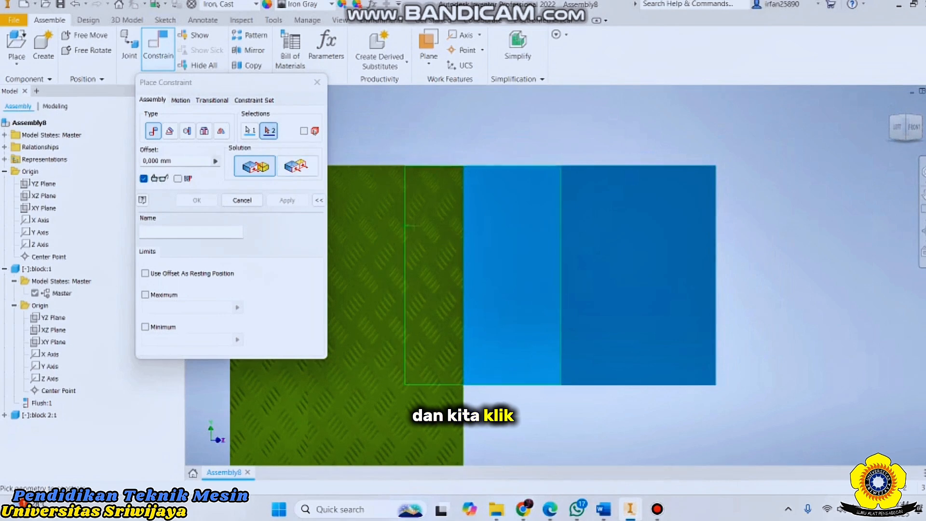
pyautogui.click(492, 239)
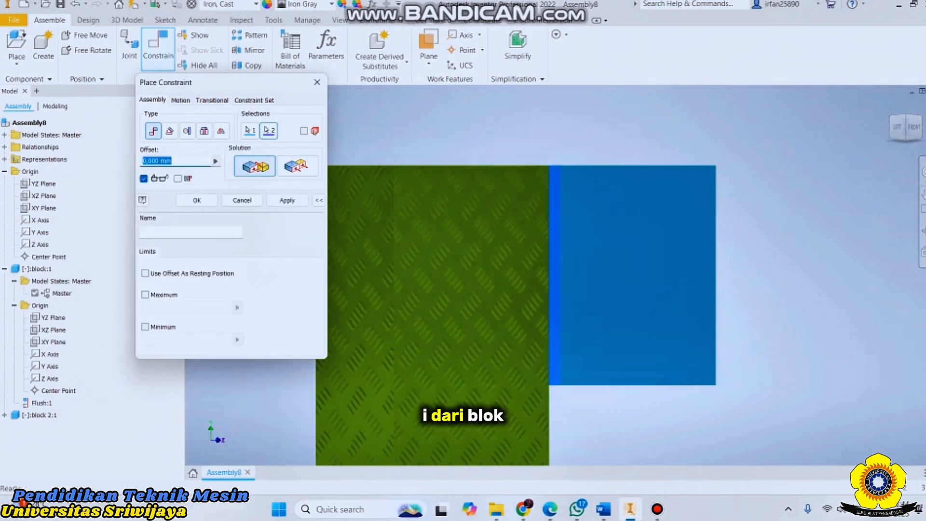
pyautogui.click(287, 201)
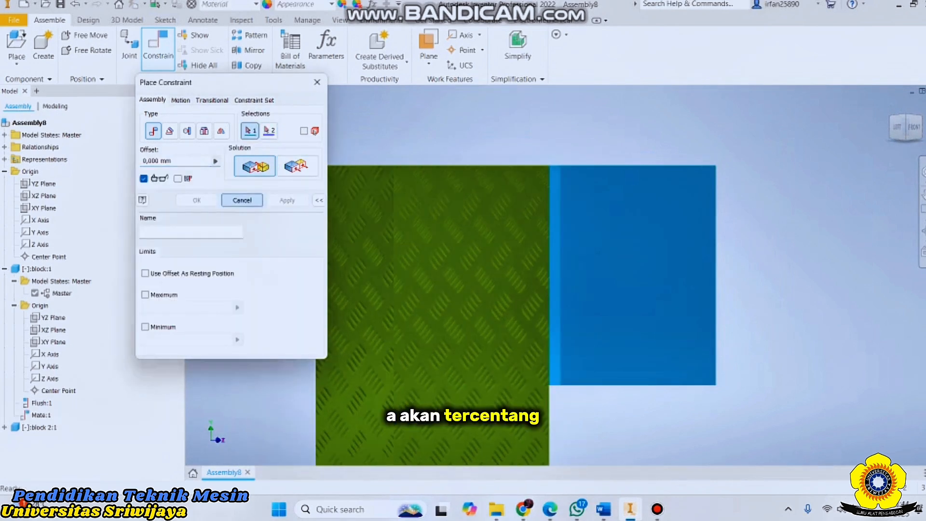
pyautogui.click(242, 201)
# Try to slide the blue cube against the green block to test the combined flush and mate constraints
pyautogui.click(891, 105)
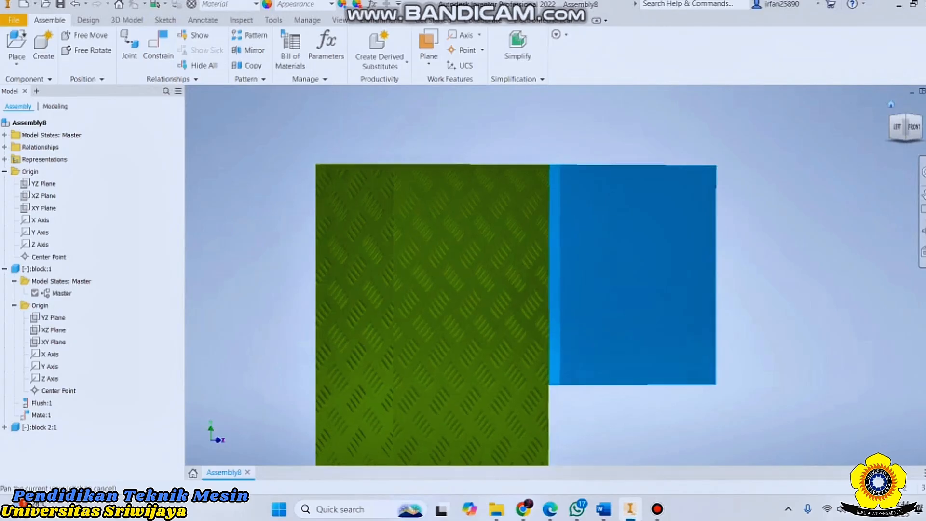
pyautogui.moveTo(656, 285); pyautogui.dragTo(628, 301)
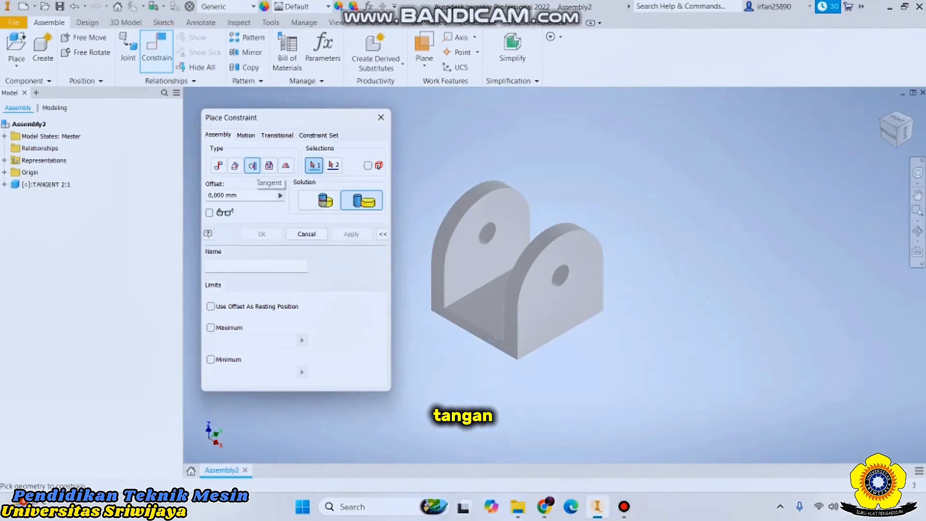
# Leave the constraint command in the bracket assembly without placing a tangent constraint
pyautogui.click(381, 118)
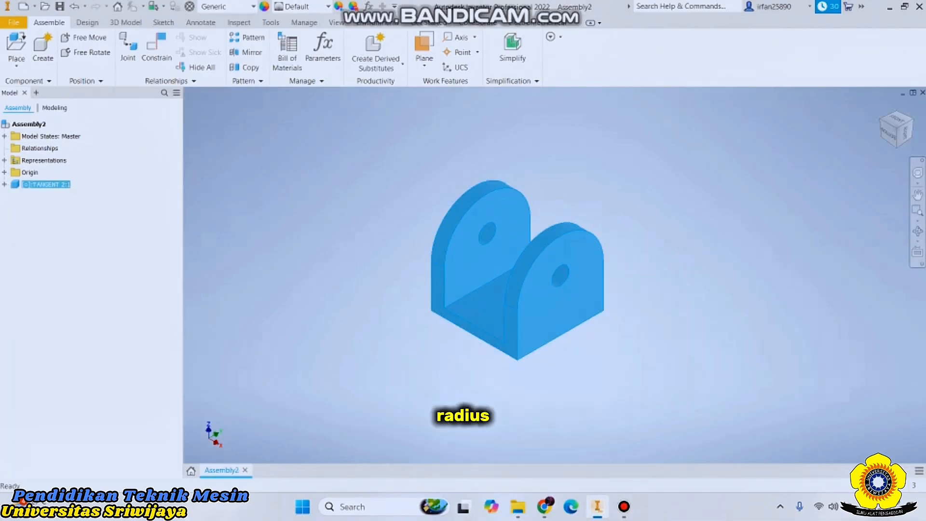
# Insert the TANGENT 1 part into the assembly and place an upright instance beside the grey bracket
pyautogui.scroll(-4, 465, 253)
pyautogui.scroll(3, 311, 236)
pyautogui.moveTo(454, 266); pyautogui.dragTo(502, 285, button='middle')
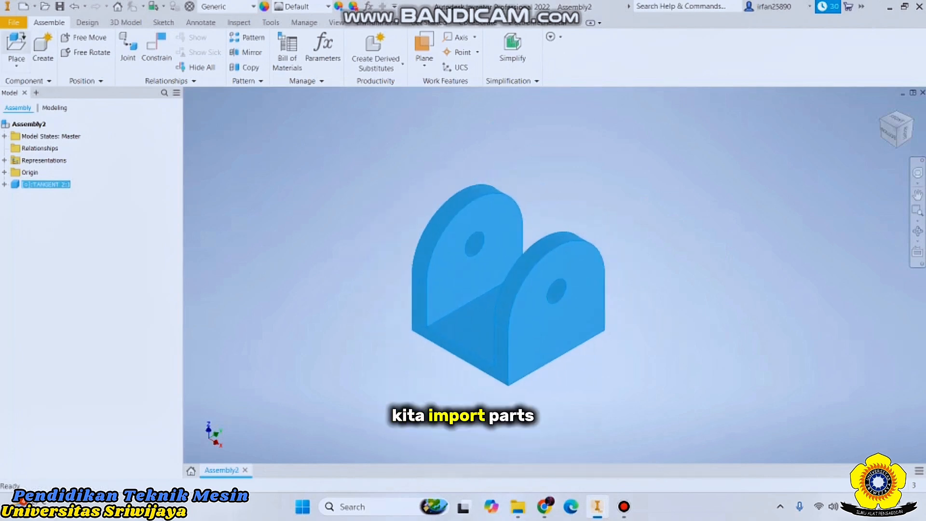
pyautogui.click(16, 48)
pyautogui.scroll(-10, 509, 231)
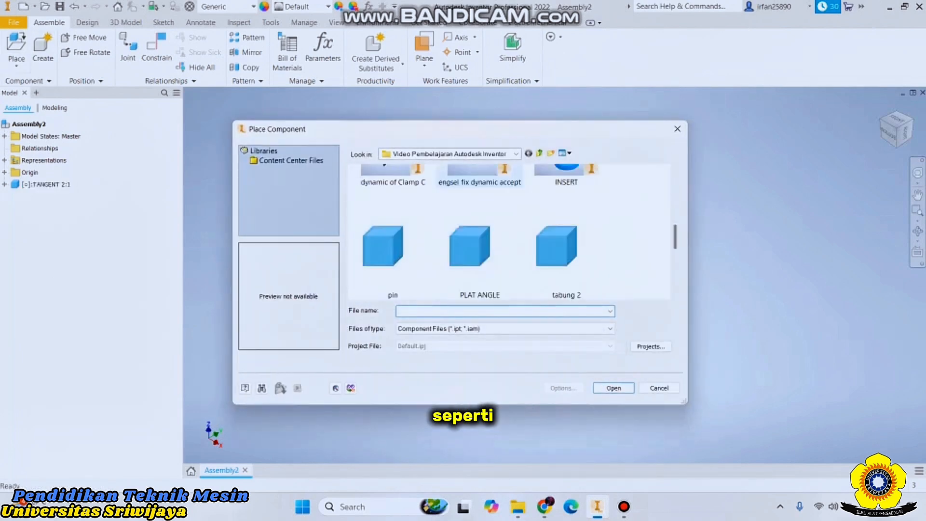
pyautogui.scroll(-2, 490, 251)
pyautogui.click(490, 258)
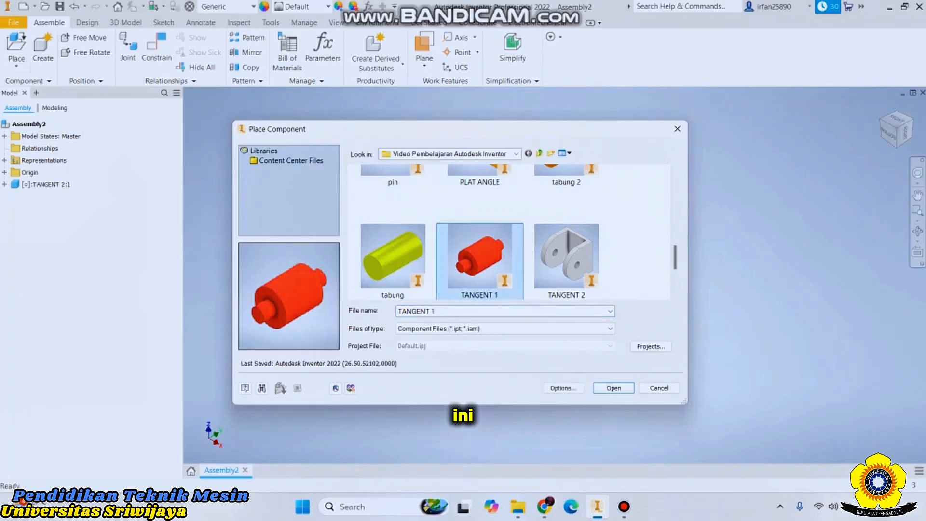
pyautogui.click(614, 388)
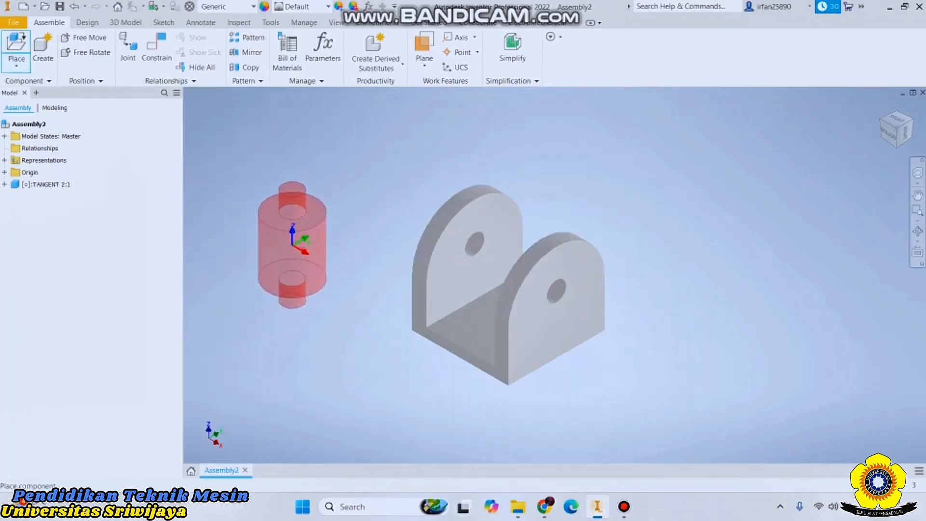
pyautogui.click(293, 239)
# Rotate the next TANGENT 1 instance in 90° turns to line up with the bracket holes, place it beside the bracket and finish placing
pyautogui.rightClick(293, 241)
pyautogui.click(296, 275)
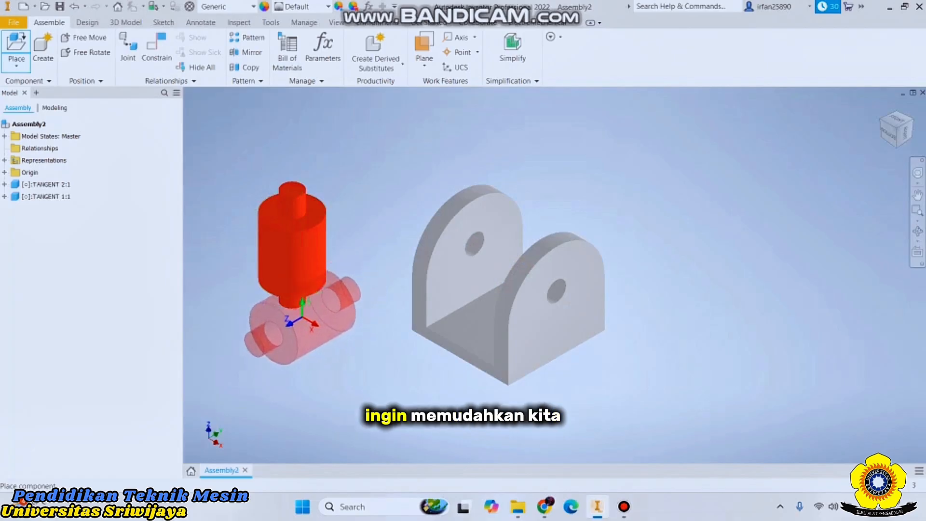
pyautogui.rightClick(303, 318)
pyautogui.click(303, 286)
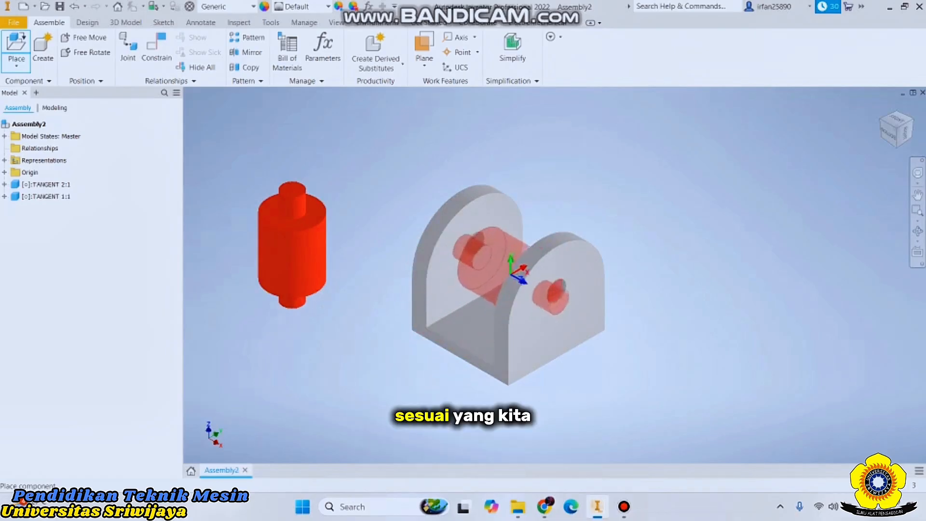
pyautogui.click(329, 368)
pyautogui.rightClick(329, 368)
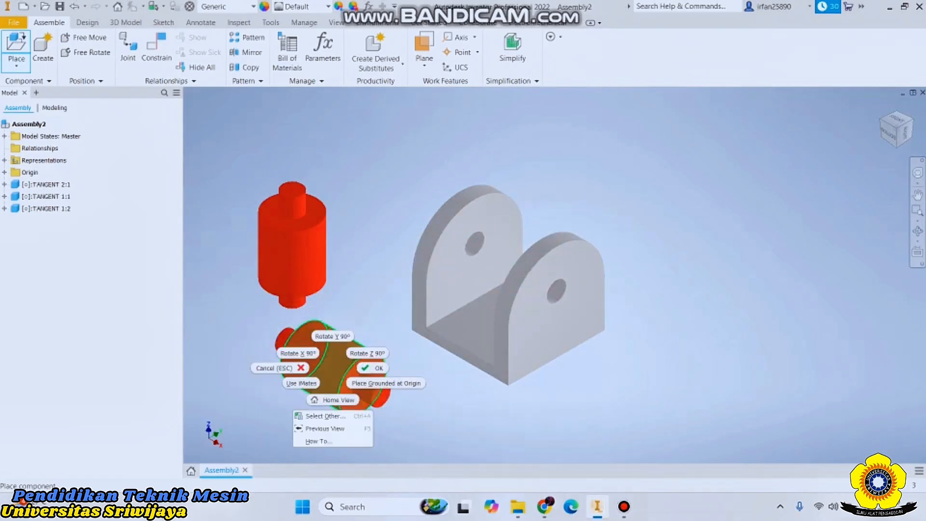
pyautogui.click(371, 368)
# Delete the upright TANGENT 1 instance and move the remaining horizontal one up into its place beside the bracket
pyautogui.click(292, 241)
pyautogui.rightClick(296, 178)
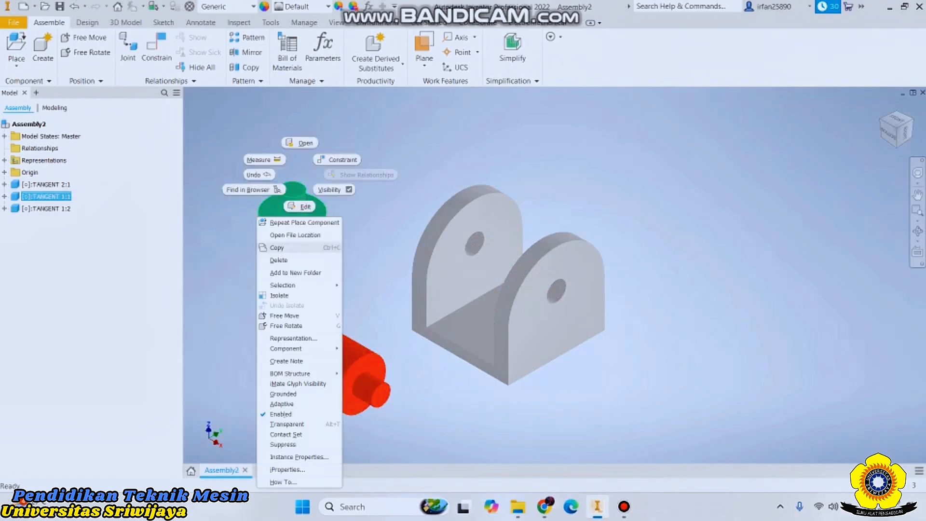
pyautogui.click(290, 260)
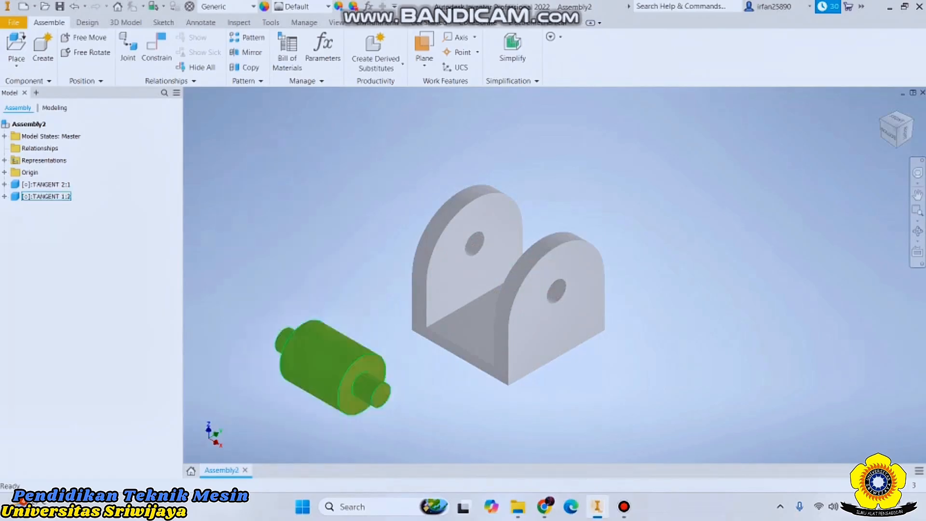
pyautogui.moveTo(328, 362); pyautogui.dragTo(294, 232)
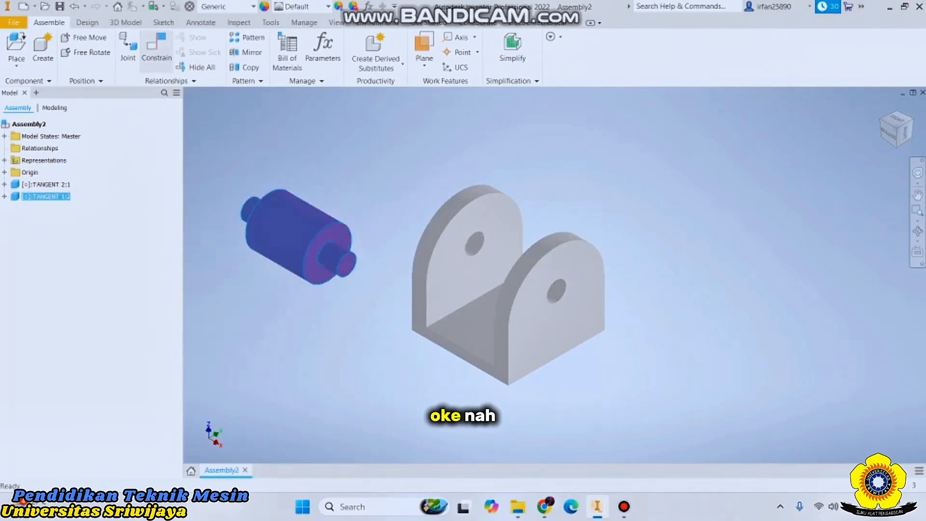
# Apply an inside tangent constraint with a 0,000 mm offset between the red roller's near pin and the bracket's near hole
pyautogui.click(156, 51)
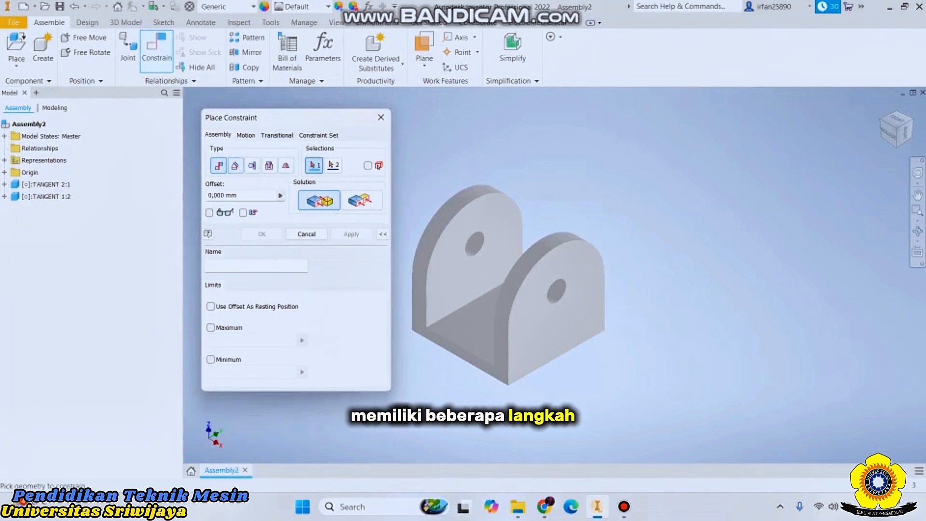
pyautogui.click(252, 166)
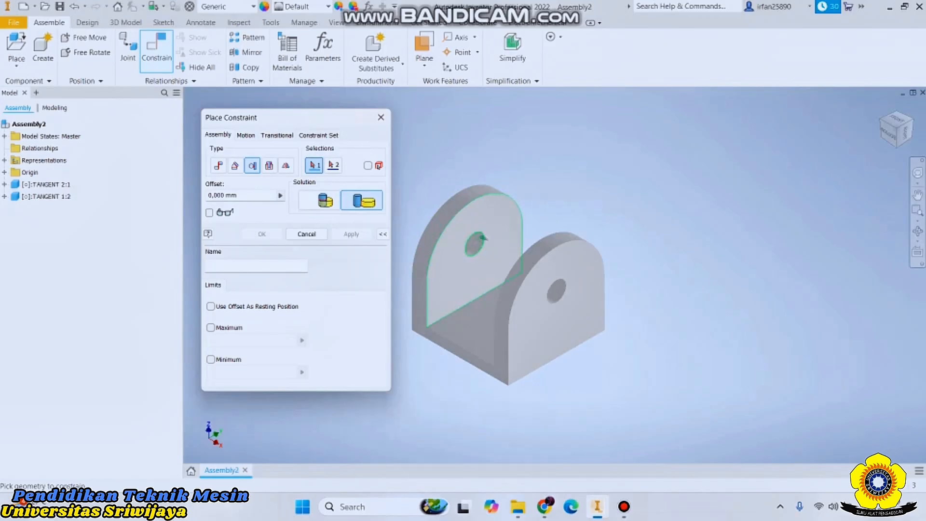
pyautogui.moveTo(289, 117); pyautogui.dragTo(130, 115)
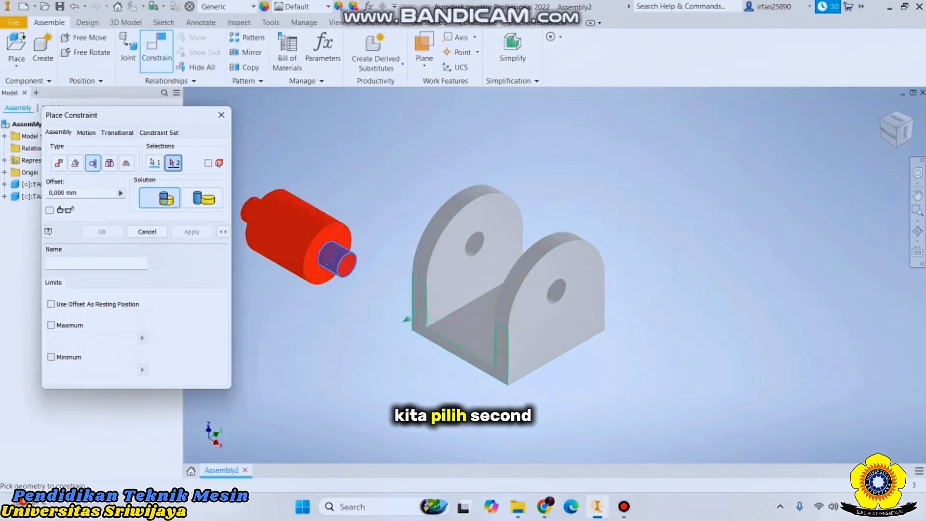
pyautogui.scroll(-3, 554, 302)
pyautogui.click(554, 301)
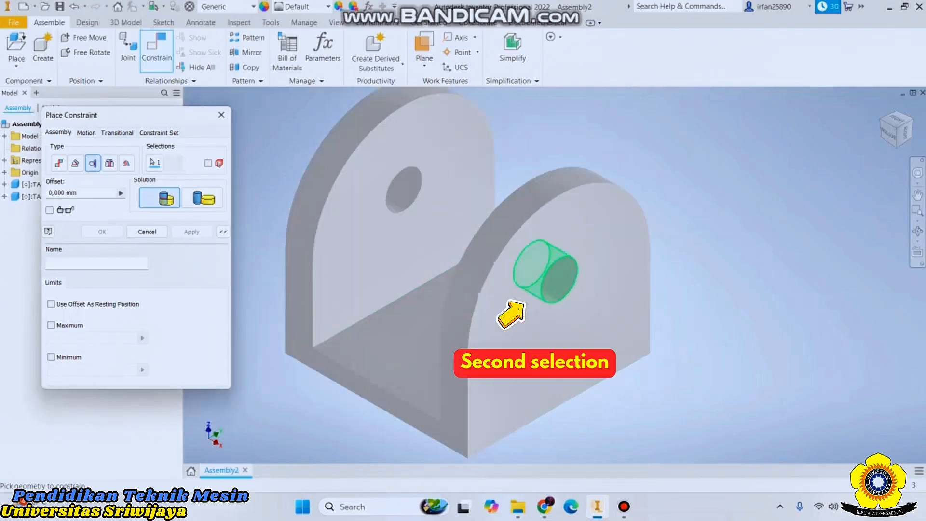
pyautogui.click(559, 279)
pyautogui.click(192, 232)
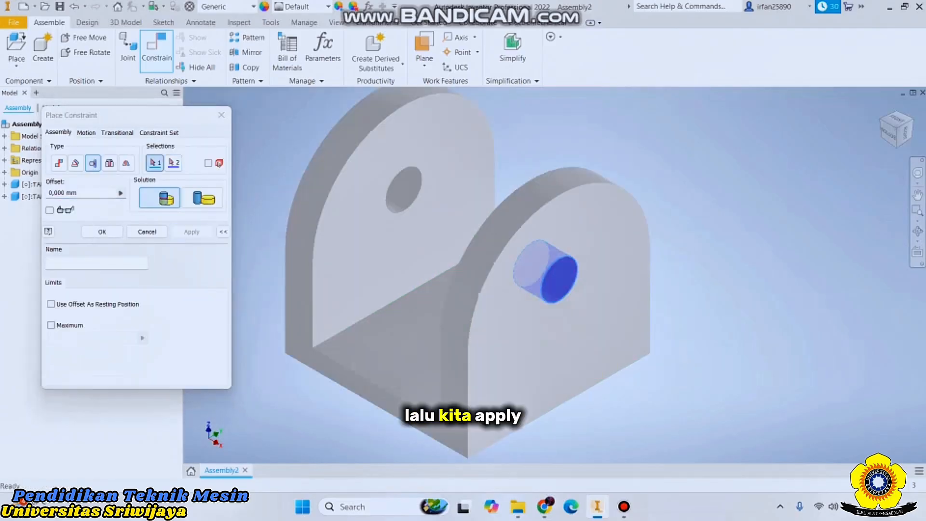
# Apply a flush constraint with a 0,000 mm offset between the pin's end face and the bracket's outer side face, then finish constraining
pyautogui.scroll(3, 463, 270)
pyautogui.moveTo(256, 236); pyautogui.dragTo(494, 262, button='middle')
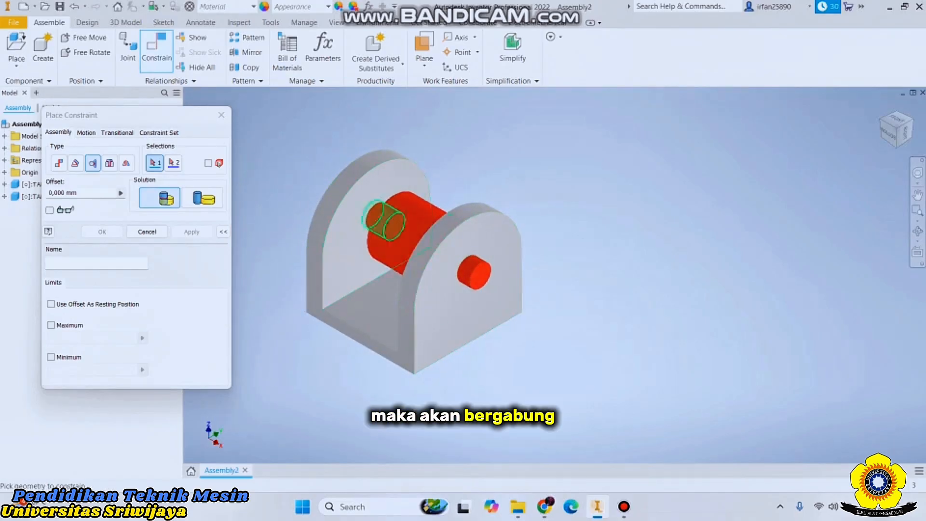
pyautogui.click(906, 134)
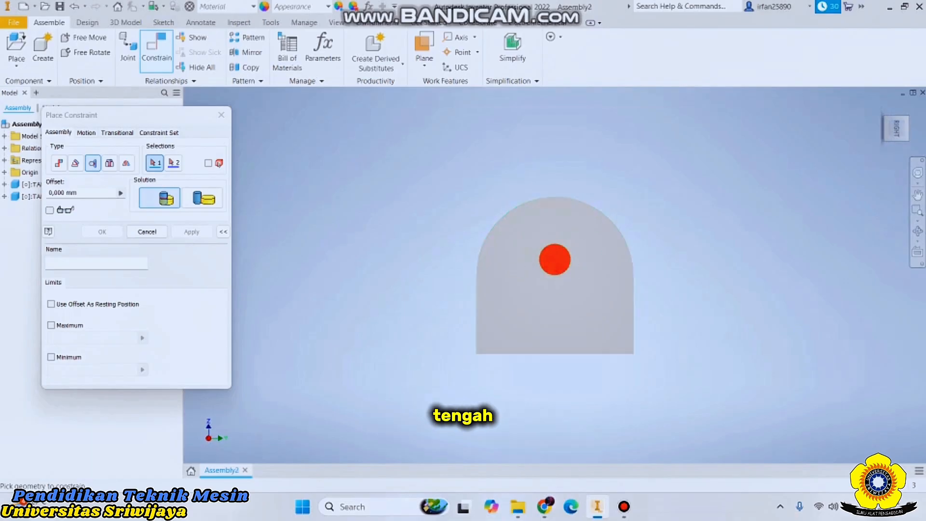
pyautogui.click(882, 106)
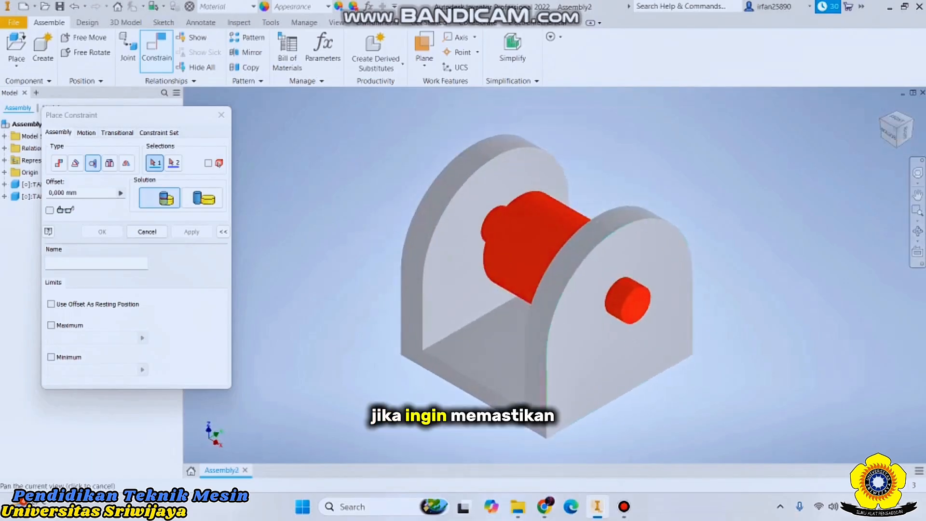
pyautogui.moveTo(637, 301); pyautogui.dragTo(476, 274, button='middle')
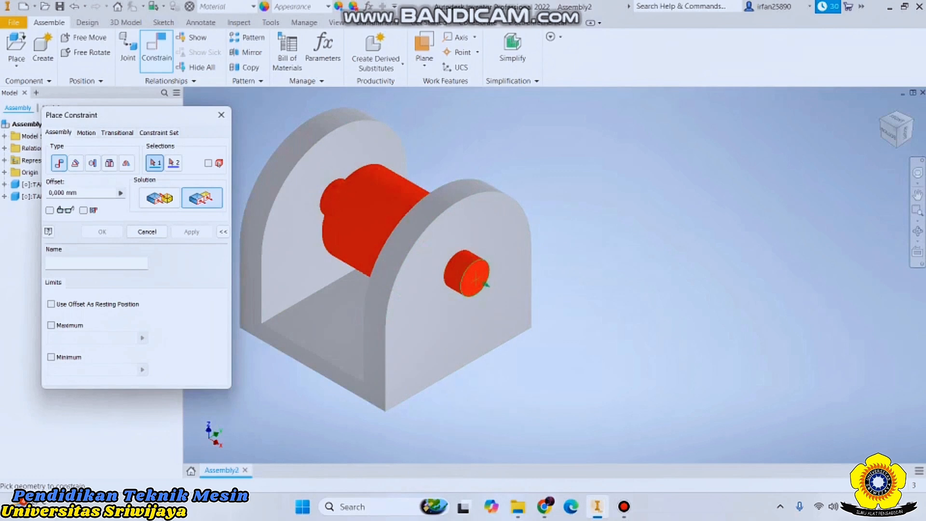
pyautogui.click(477, 279)
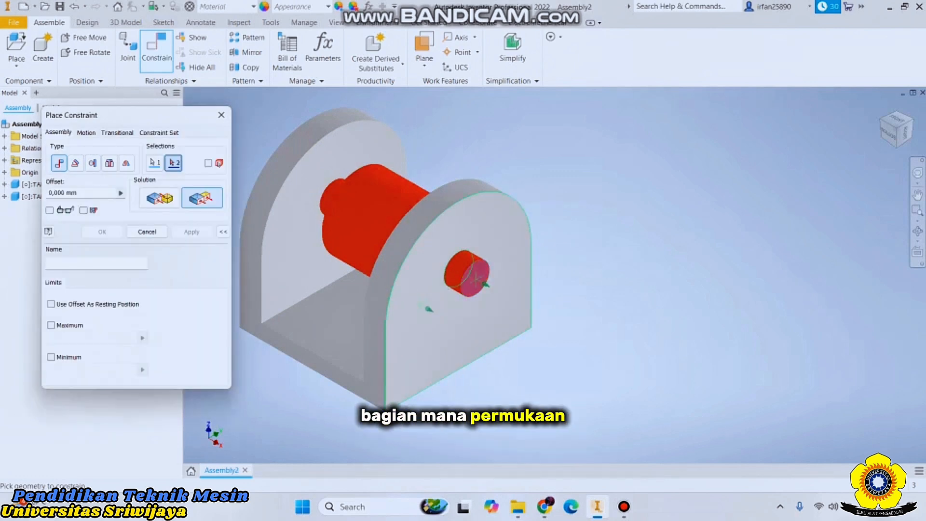
pyautogui.click(421, 305)
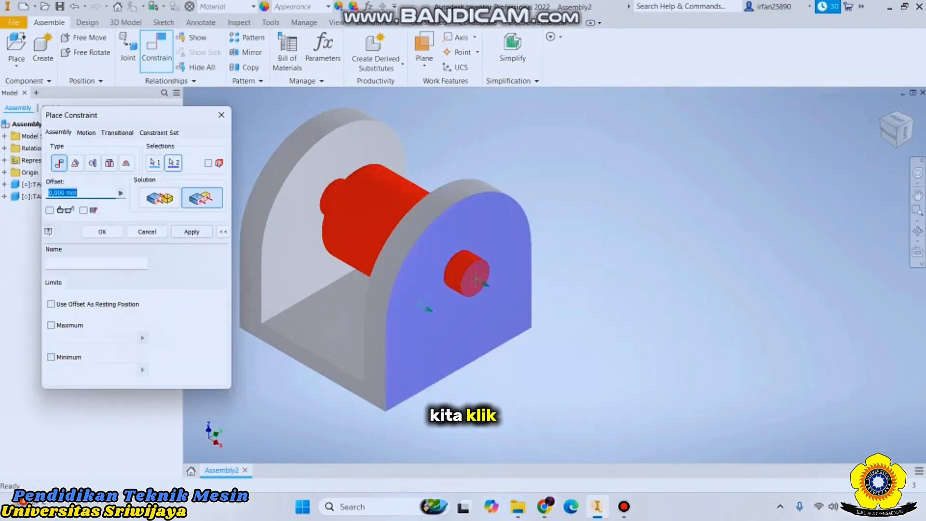
pyautogui.click(192, 231)
pyautogui.click(148, 232)
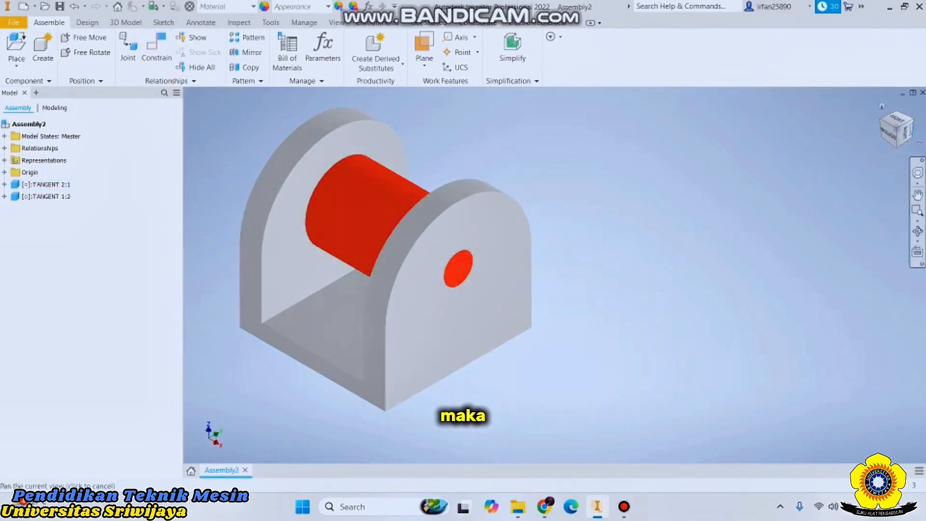
# Examine the constrained roller's fit between the bracket walls from the open side and from the end of the pin
pyautogui.keyDown('shift'); pyautogui.moveTo(385, 241); pyautogui.dragTo(466, 251, button='middle'); pyautogui.keyUp('shift')
pyautogui.click(892, 136)
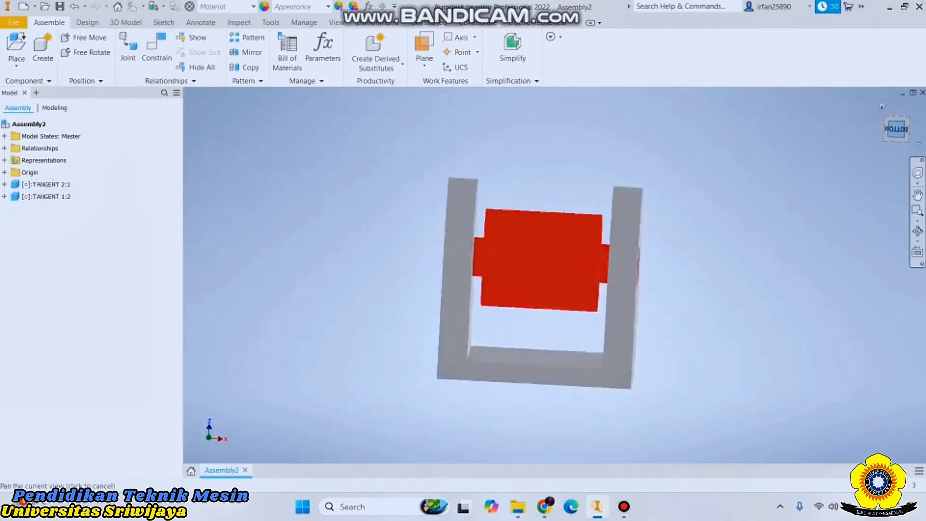
pyautogui.click(880, 128)
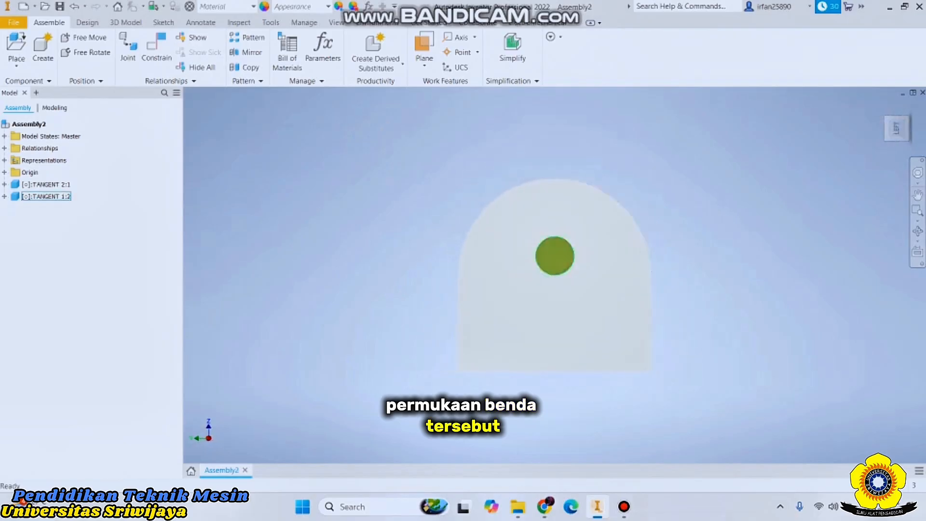
pyautogui.click(914, 128)
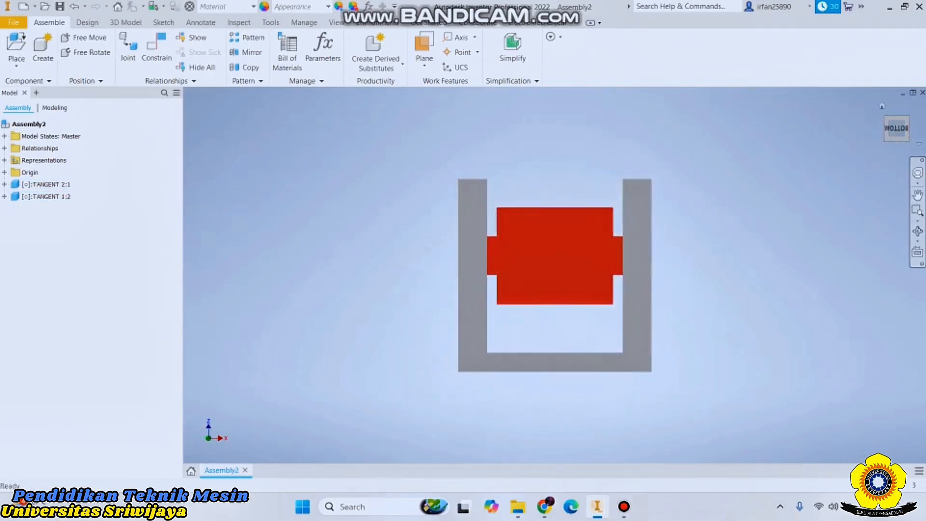
pyautogui.press('F6')
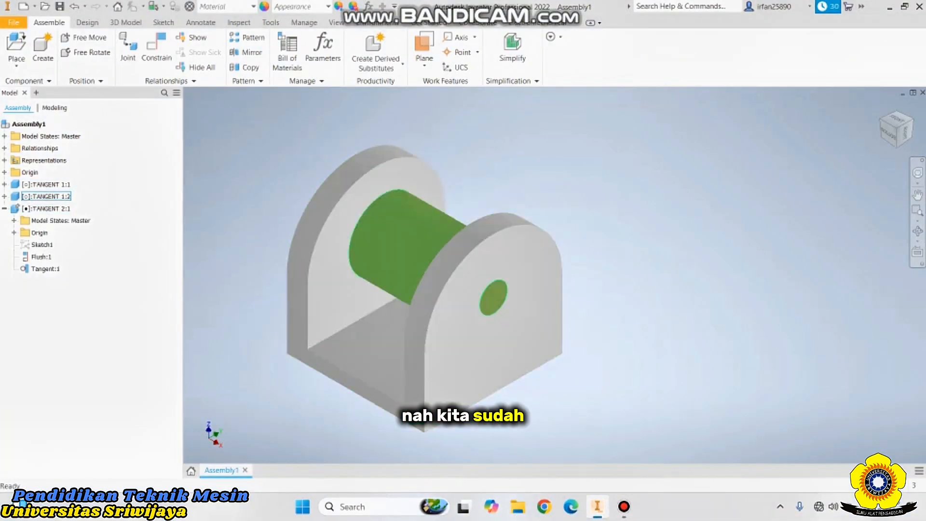
pyautogui.press('c')
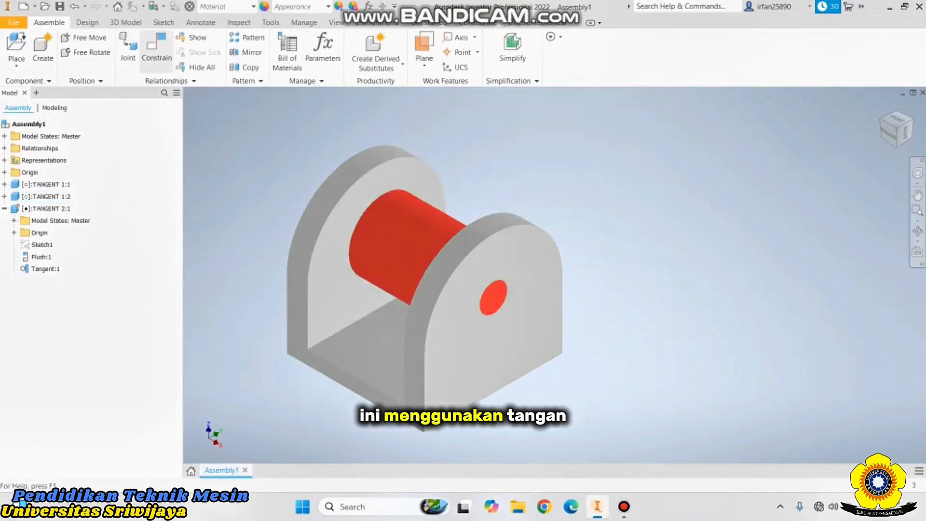
pyautogui.click(59, 144)
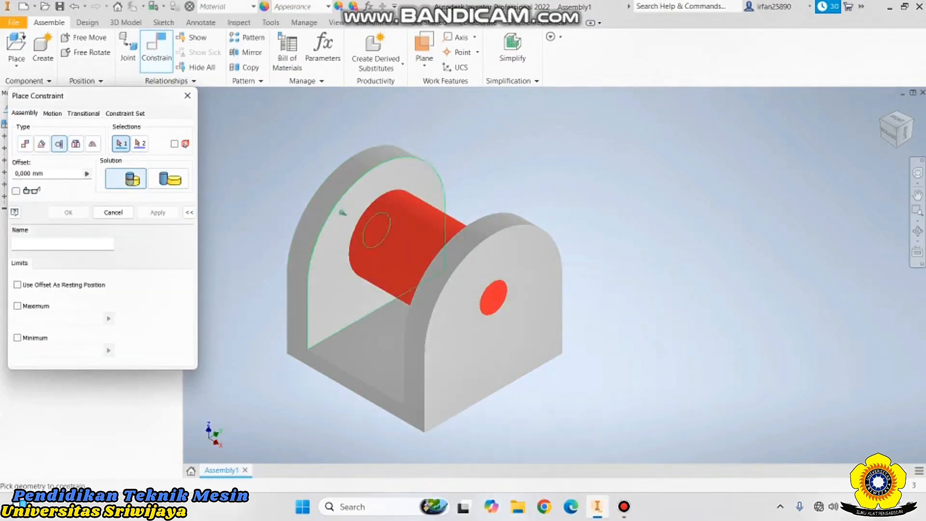
pyautogui.moveTo(343, 213); pyautogui.dragTo(547, 252, button='middle')
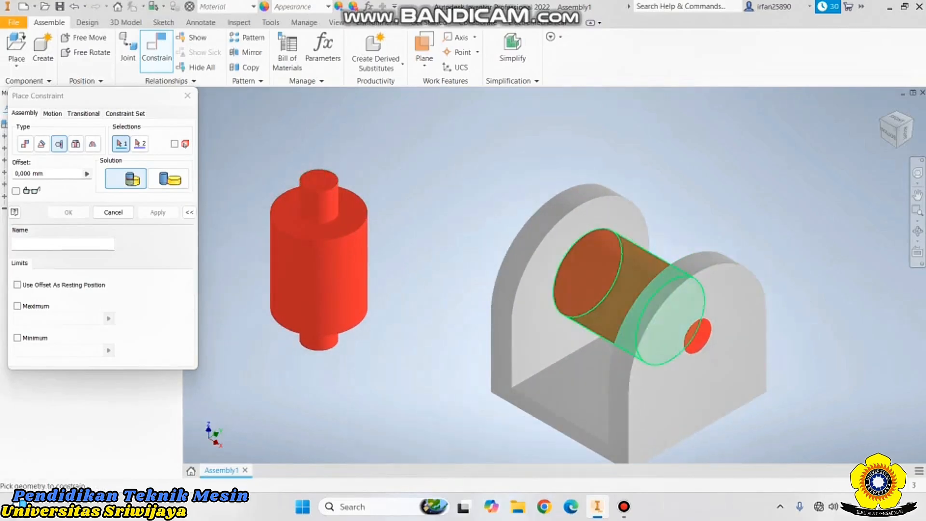
pyautogui.click(168, 178)
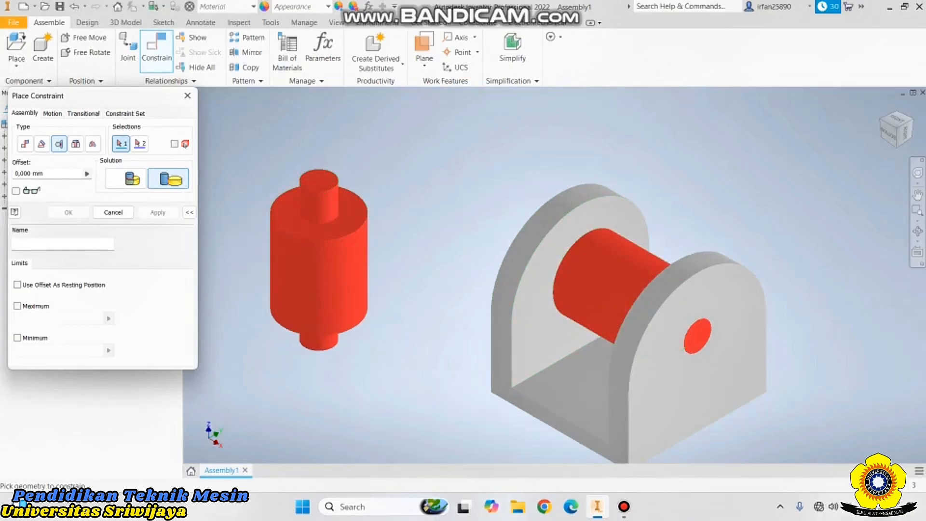
pyautogui.moveTo(115, 95); pyautogui.dragTo(163, 70)
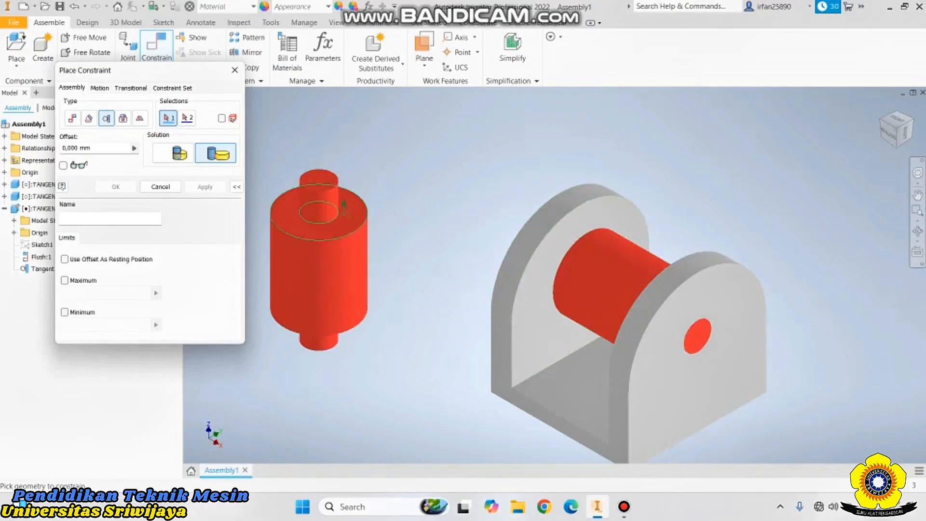
pyautogui.moveTo(145, 70); pyautogui.dragTo(783, 17)
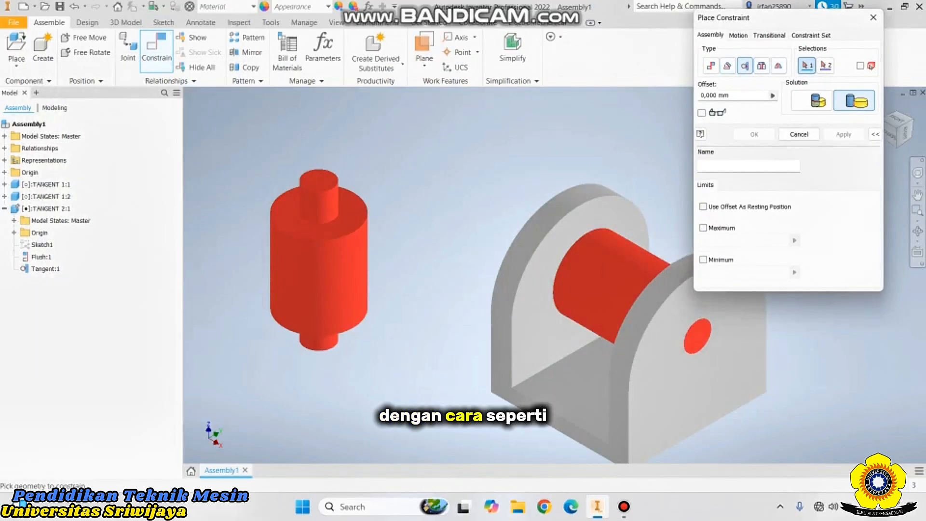
pyautogui.moveTo(559, 287); pyautogui.dragTo(473, 279, button='middle')
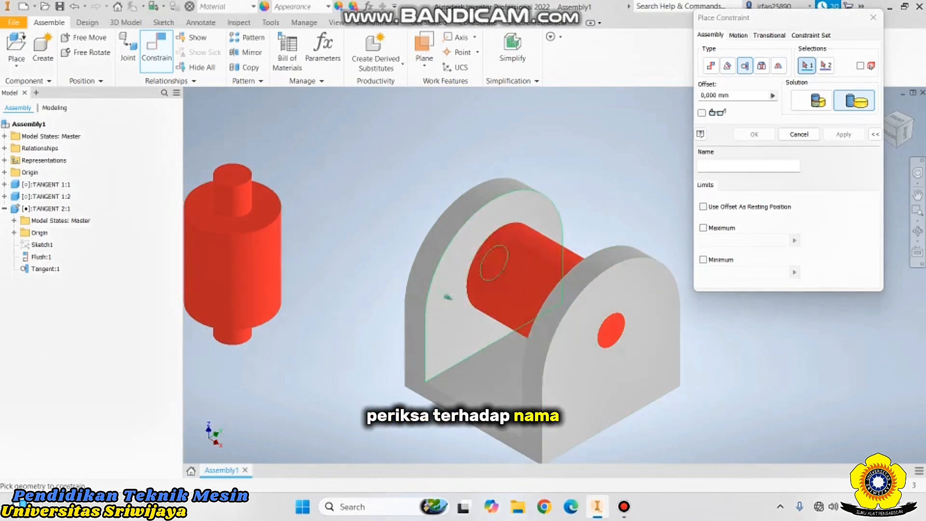
pyautogui.rightClick(88, 267)
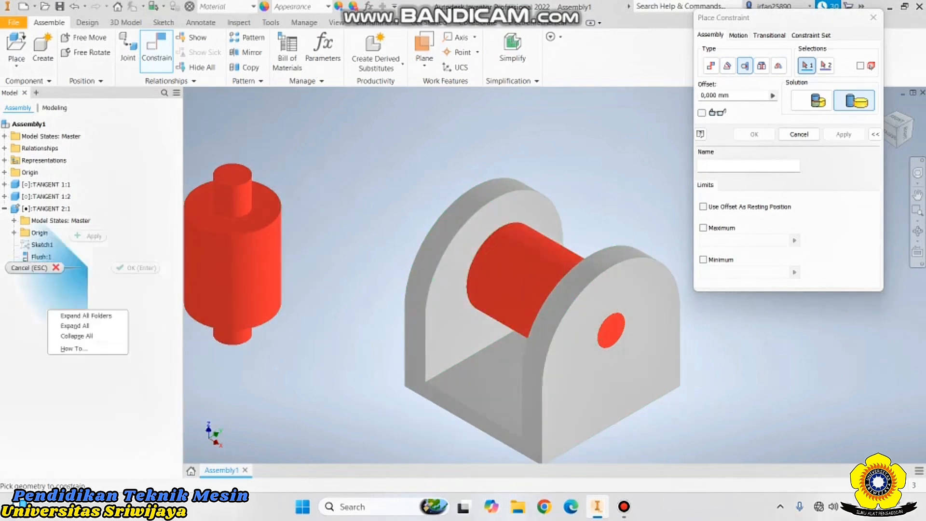
pyautogui.press('Escape')
# Delete the tangent and flush constraints that hold the roller in the bracket
pyautogui.rightClick(45, 269)
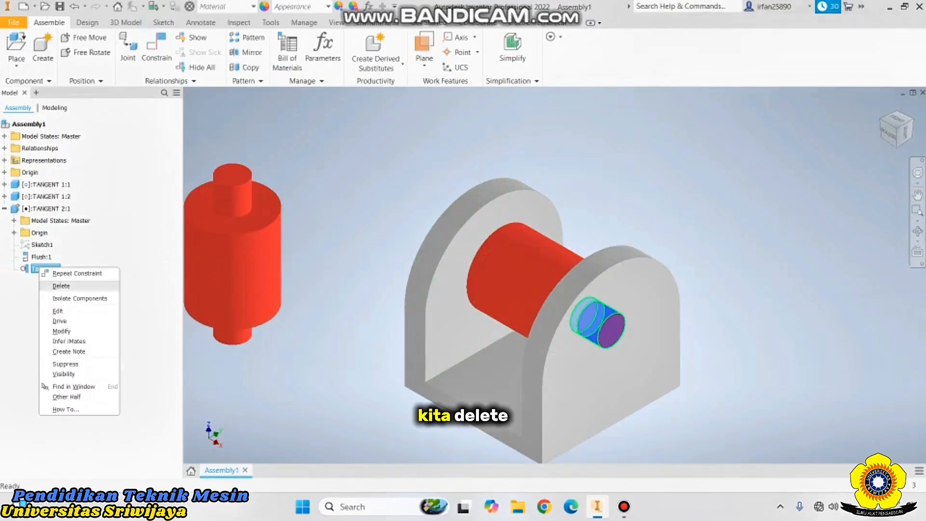
pyautogui.click(60, 285)
pyautogui.rightClick(42, 257)
pyautogui.click(56, 273)
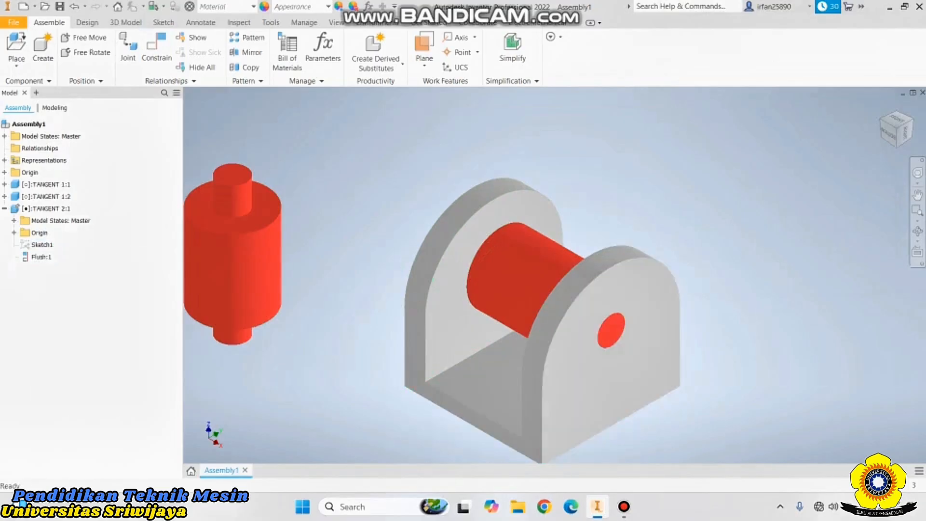
# Pull the horizontal roller out of the bracket and move both red rollers side by side, well away from the bracket
pyautogui.moveTo(526, 280); pyautogui.dragTo(328, 156)
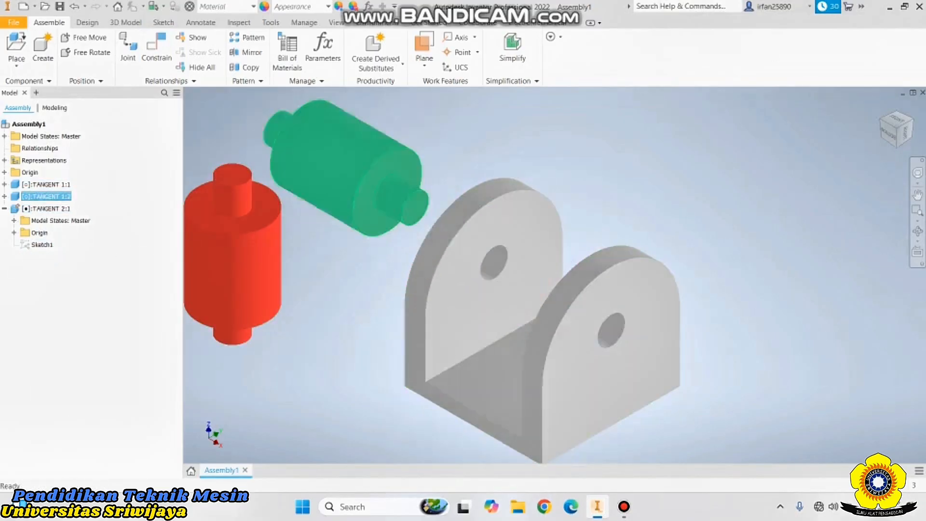
pyautogui.click(481, 223)
pyautogui.scroll(2, 482, 223)
pyautogui.moveTo(308, 222); pyautogui.dragTo(465, 262, button='middle')
pyautogui.scroll(-2, 280, 256)
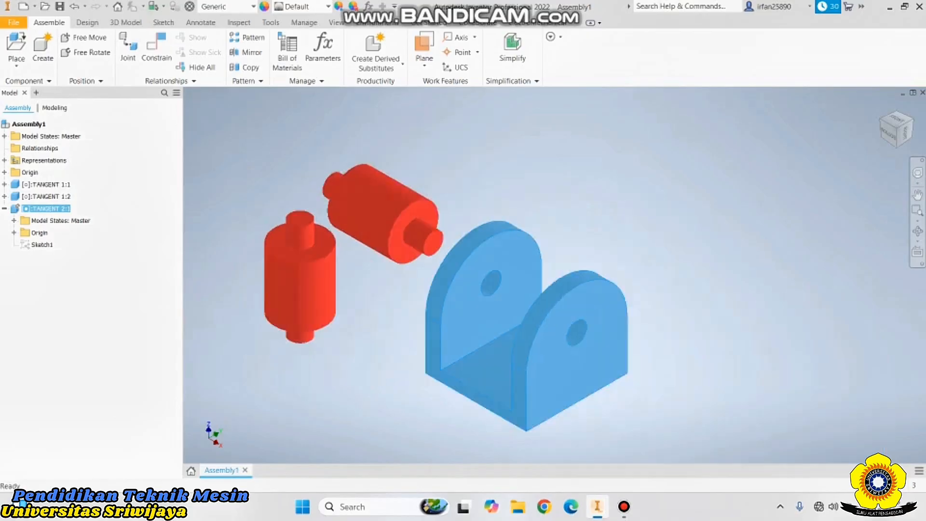
pyautogui.moveTo(285, 265); pyautogui.dragTo(415, 297, button='middle')
pyautogui.moveTo(427, 307); pyautogui.dragTo(259, 245)
pyautogui.moveTo(502, 249); pyautogui.dragTo(366, 229)
pyautogui.scroll(3, 365, 230)
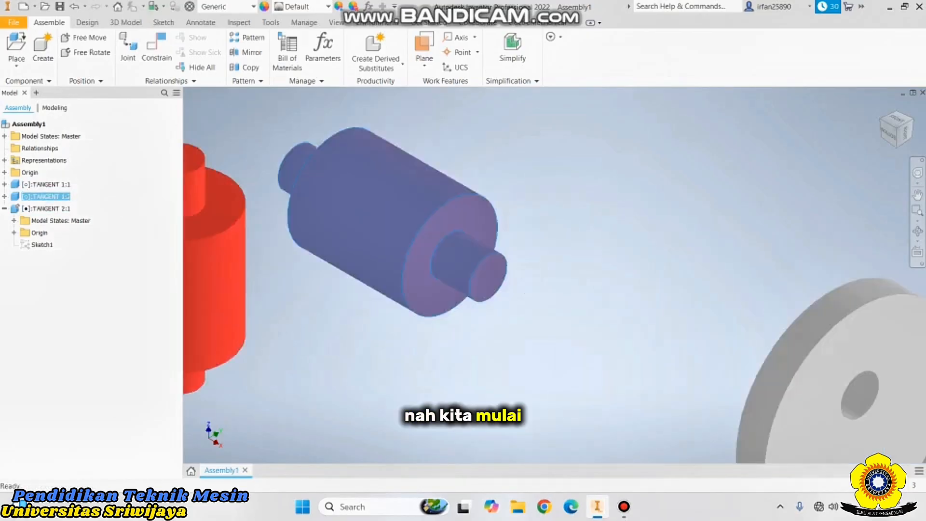
pyautogui.scroll(-2, 365, 230)
pyautogui.moveTo(367, 231); pyautogui.dragTo(442, 243, button='middle')
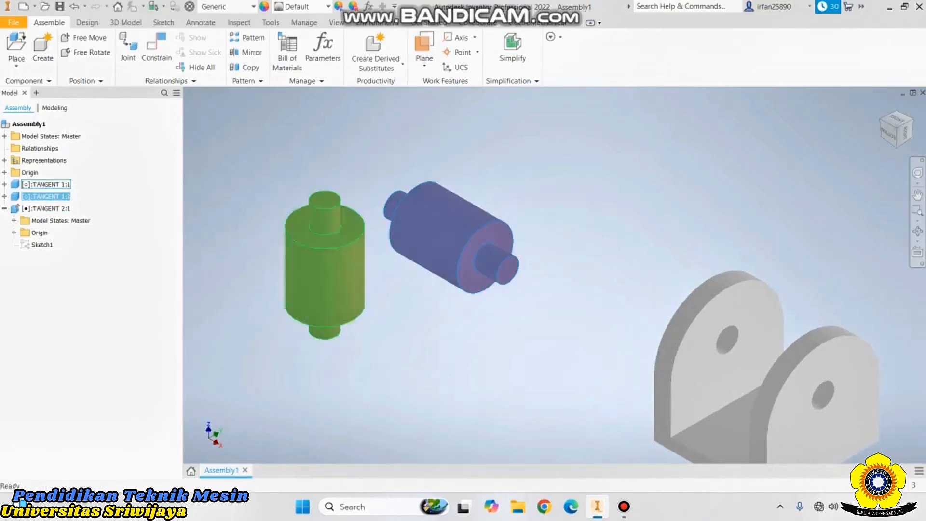
# Apply an outside tangent constraint with a 0,000 mm offset between the horizontal roller's near pin and the upright roller's upper pin
pyautogui.click(156, 51)
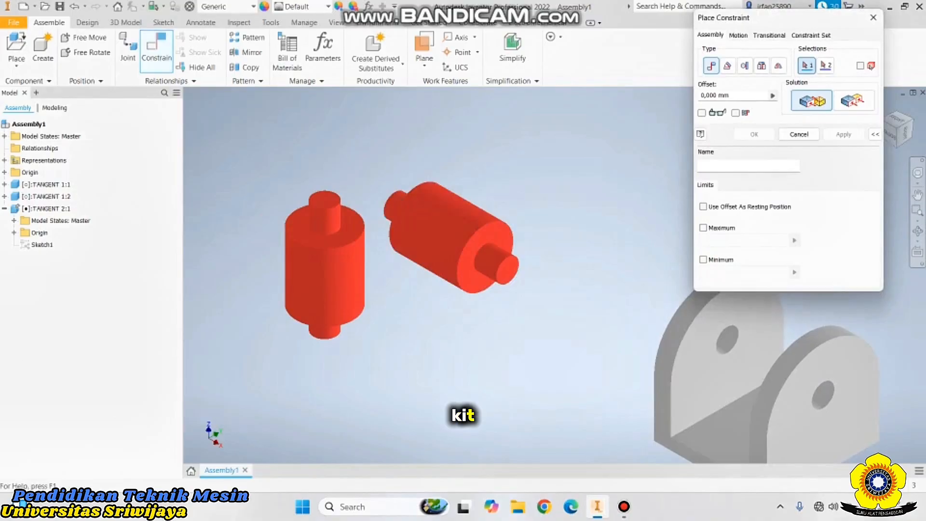
pyautogui.moveTo(767, 10); pyautogui.dragTo(119, 81)
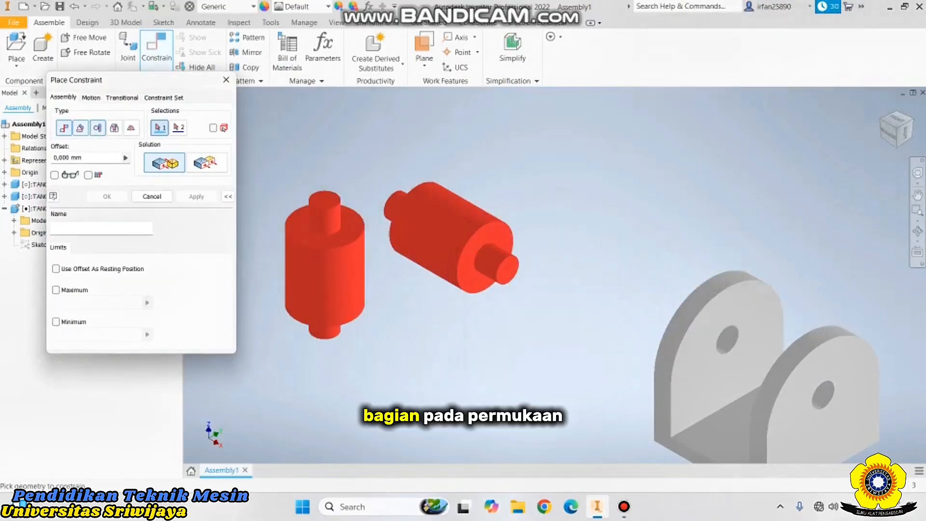
pyautogui.click(97, 127)
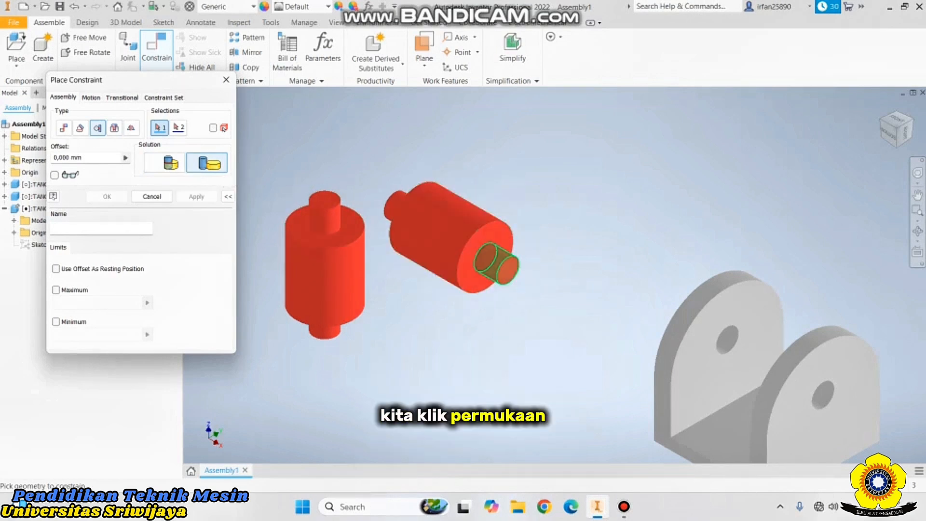
pyautogui.click(500, 263)
pyautogui.moveTo(325, 213); pyautogui.dragTo(391, 253, button='middle')
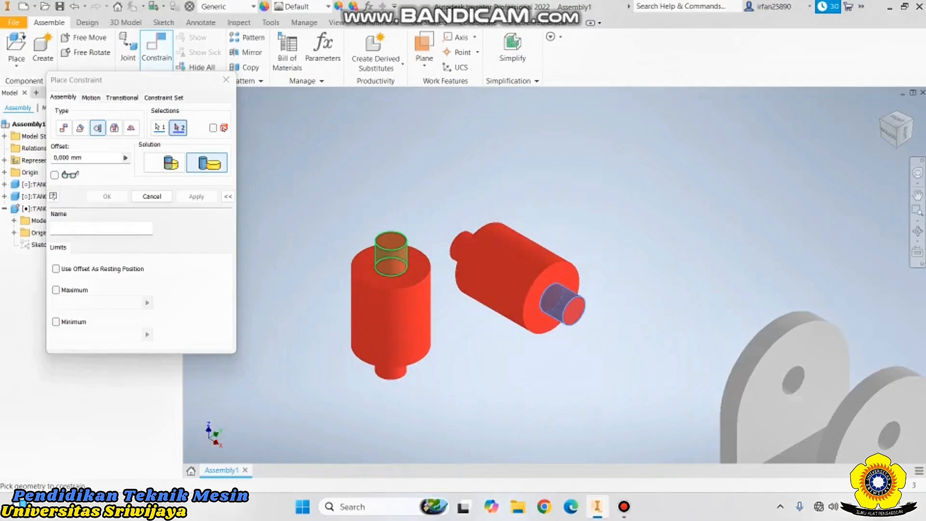
pyautogui.click(391, 252)
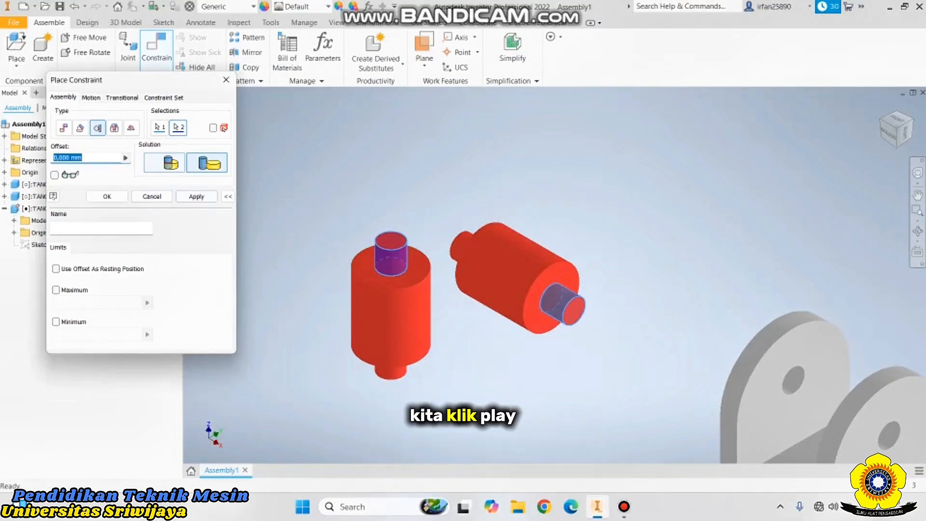
pyautogui.click(197, 197)
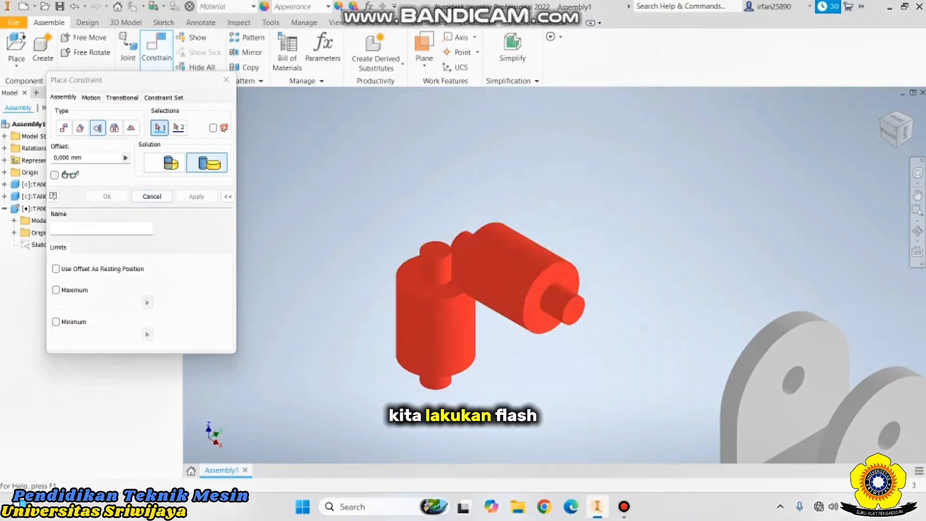
# Apply a flush constraint with a 0,000 mm offset between the end faces of the two tangent pins, then finish constraining
pyautogui.click(64, 127)
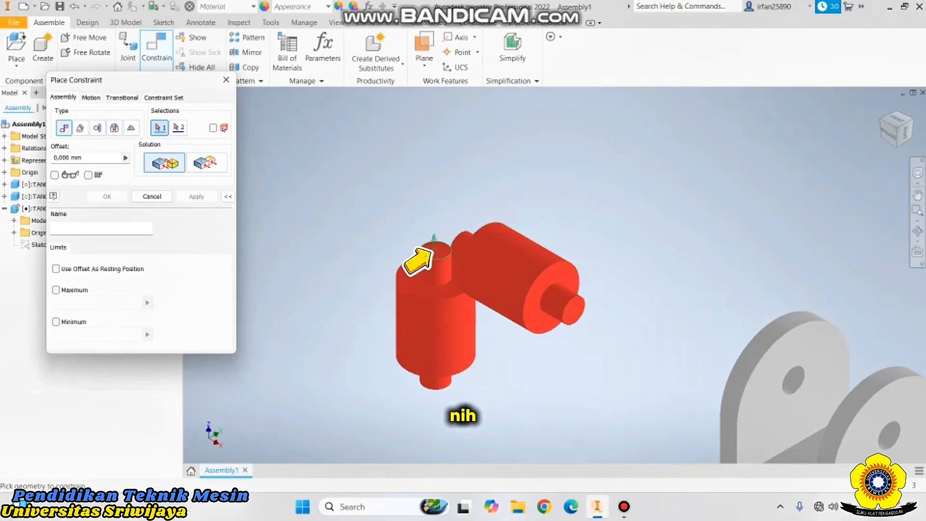
pyautogui.click(207, 163)
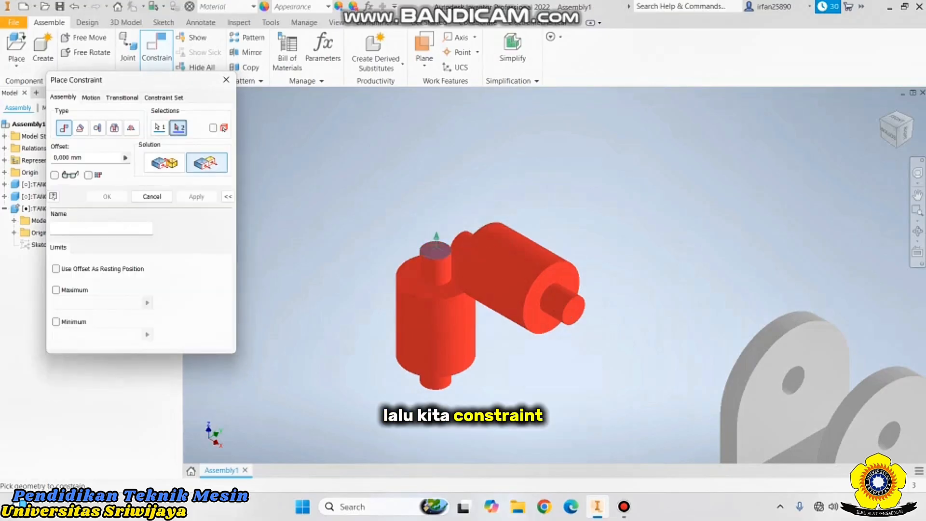
pyautogui.click(574, 309)
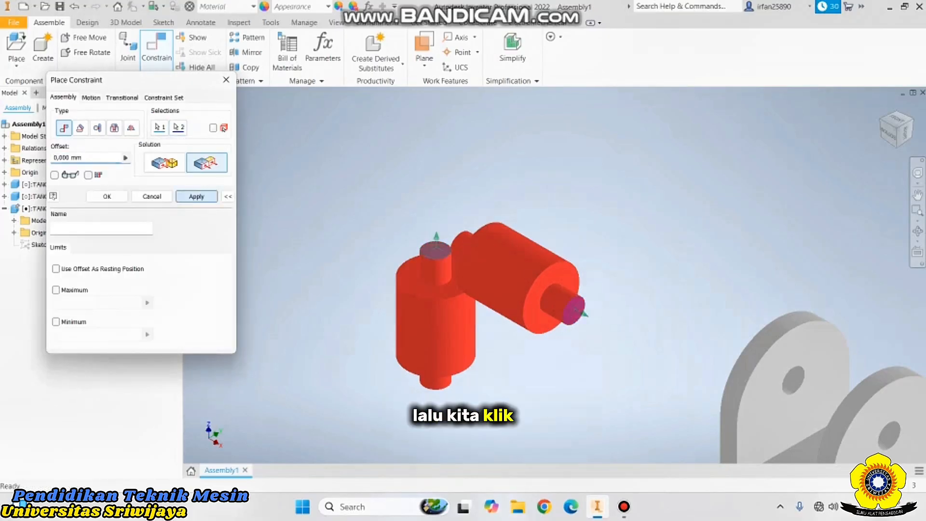
pyautogui.click(196, 197)
pyautogui.click(152, 196)
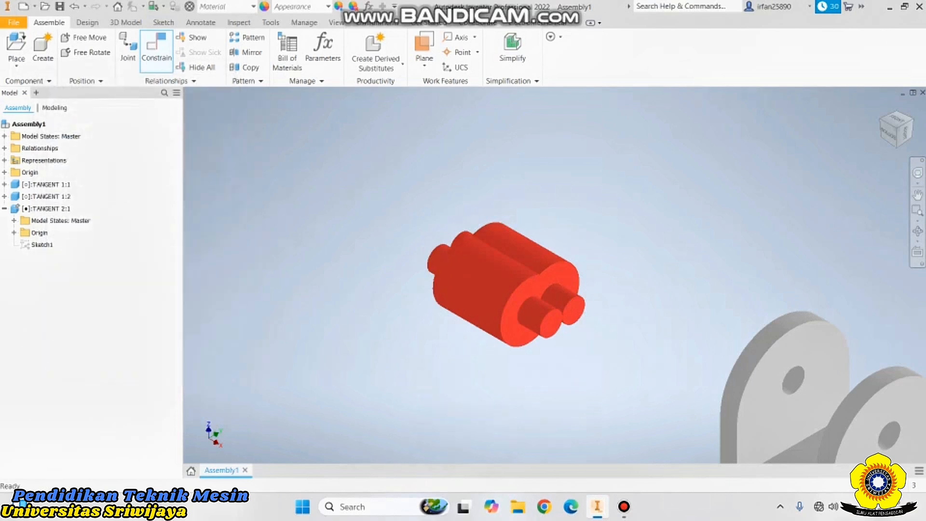
# Face the rollers' pin ends and set the visual style to Shaded with Edges so the pin contact can be inspected
pyautogui.click(906, 132)
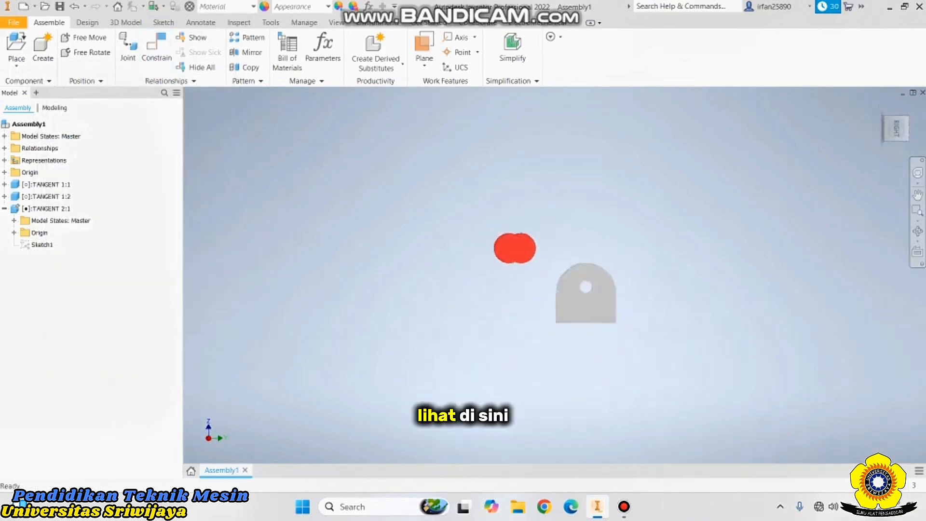
pyautogui.scroll(8, 509, 246)
pyautogui.scroll(-4, 475, 255)
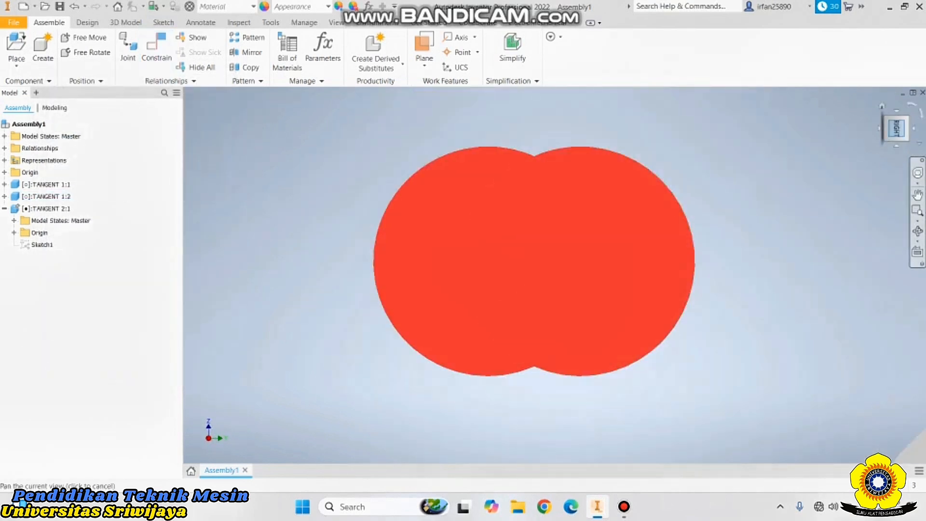
pyautogui.moveTo(896, 128); pyautogui.dragTo(897, 136)
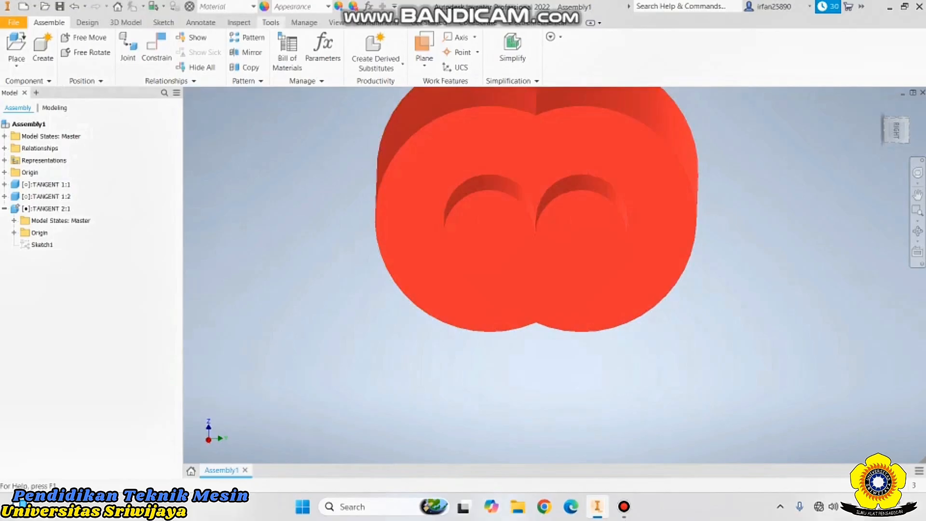
pyautogui.click(336, 22)
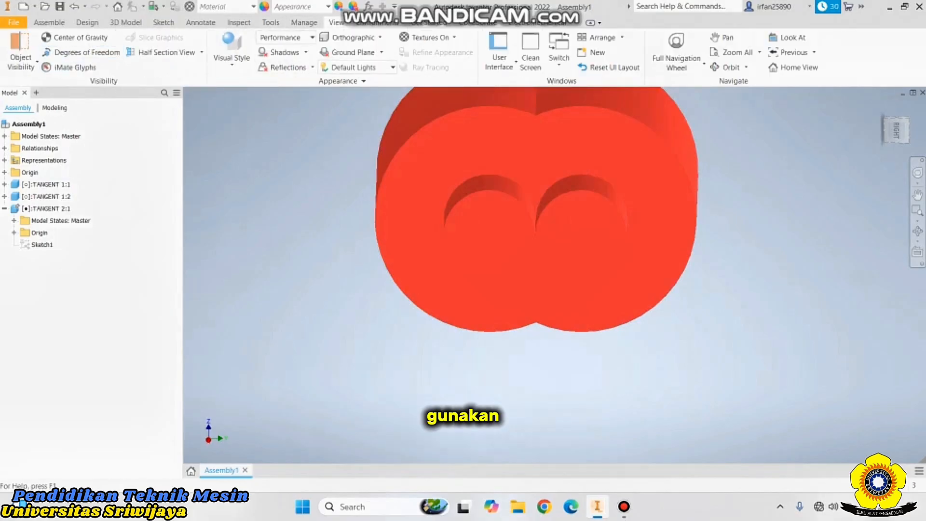
pyautogui.click(285, 37)
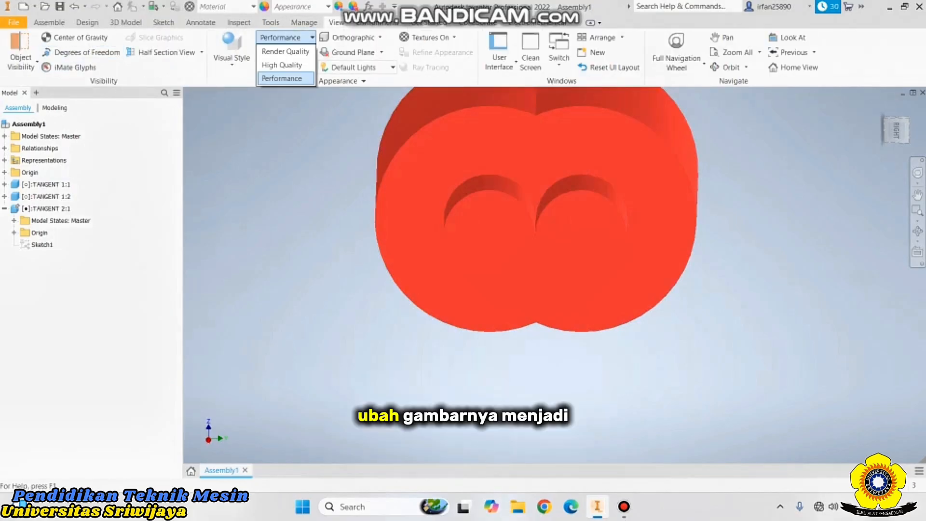
pyautogui.click(233, 54)
pyautogui.click(233, 57)
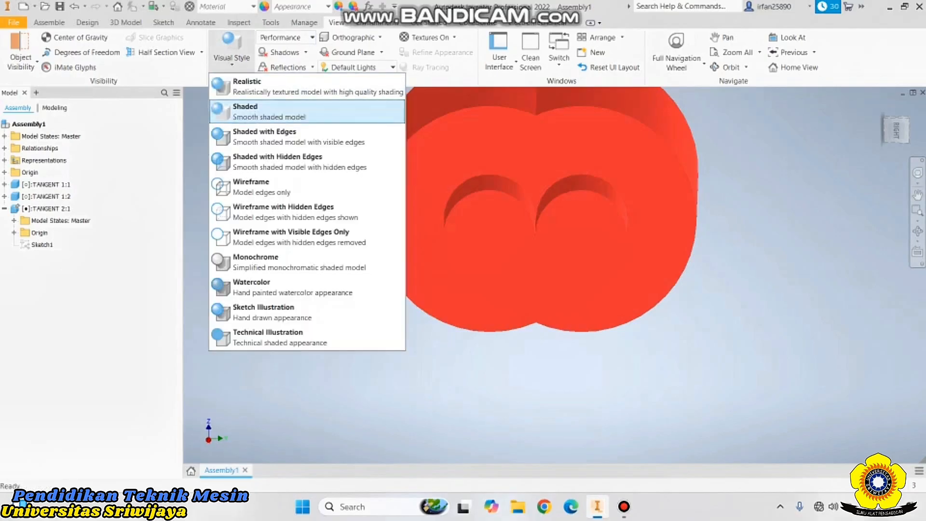
pyautogui.click(270, 137)
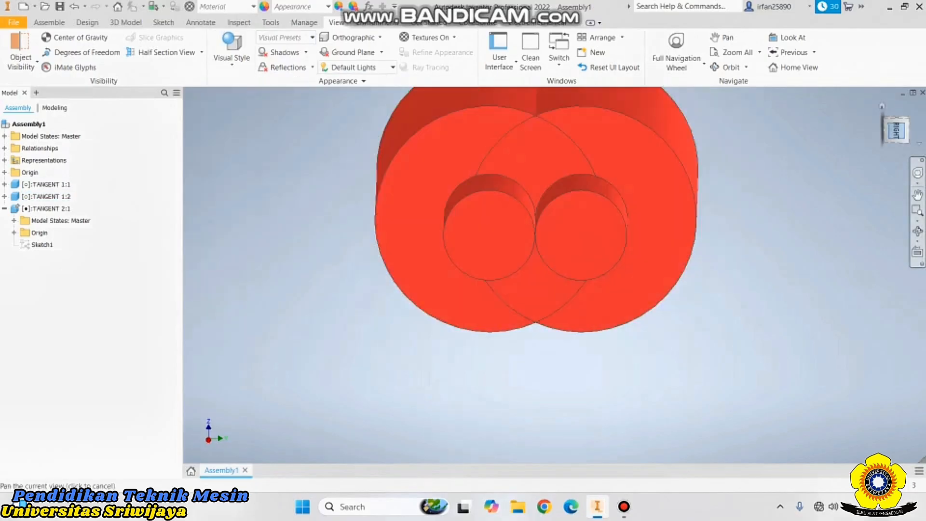
# Examine the outside tangent contact end-on and move each roller around to test the constrained motion, then return to the isometric view
pyautogui.scroll(-5, 511, 259)
pyautogui.scroll(6, 522, 258)
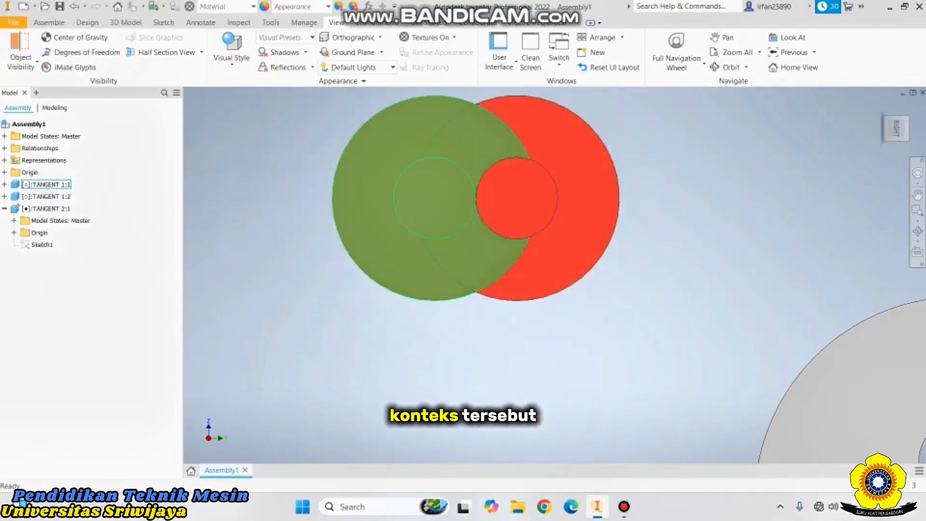
pyautogui.click(424, 198)
pyautogui.moveTo(425, 198); pyautogui.dragTo(374, 224)
pyautogui.moveTo(463, 211); pyautogui.dragTo(447, 225)
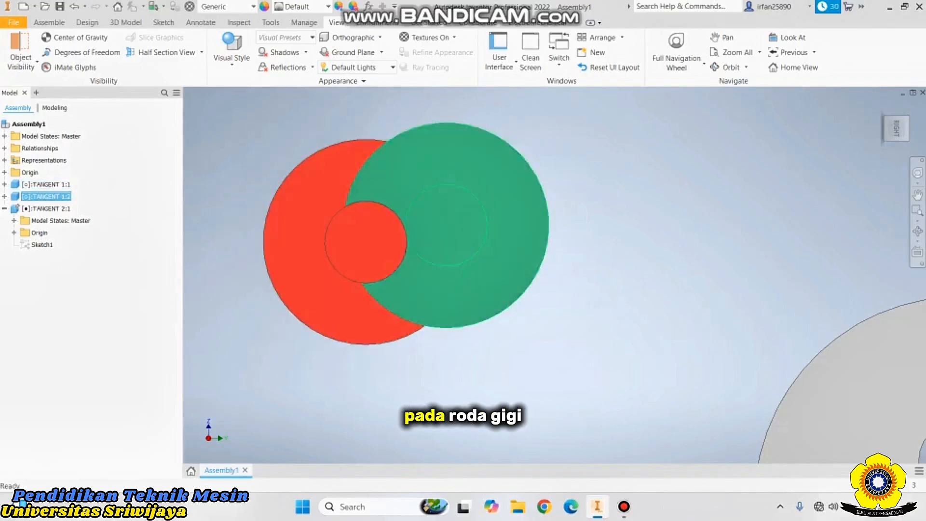
pyautogui.click(886, 118)
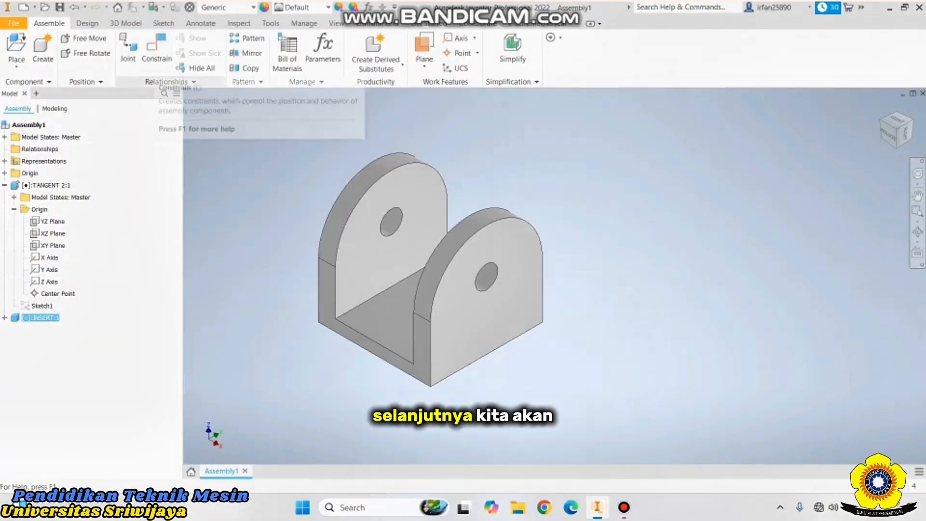
pyautogui.click(156, 48)
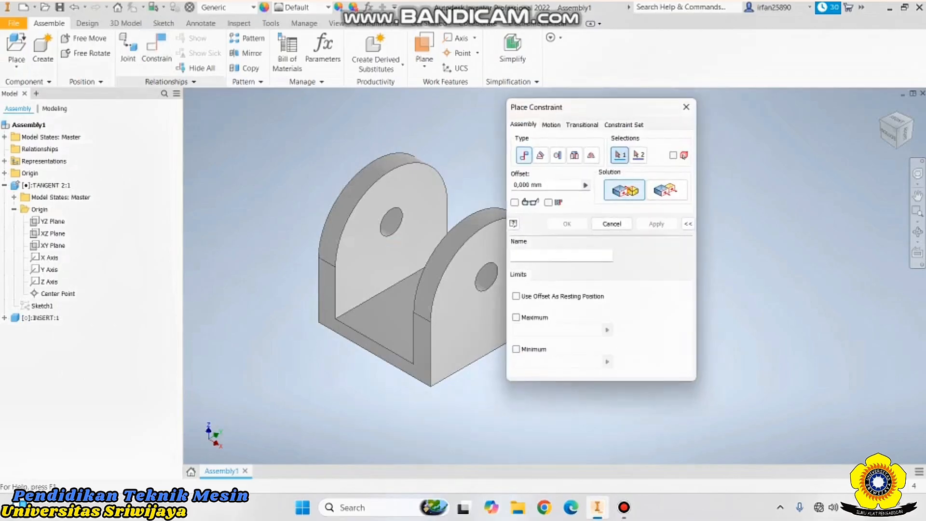
pyautogui.moveTo(586, 113); pyautogui.dragTo(623, 109)
pyautogui.click(149, 124)
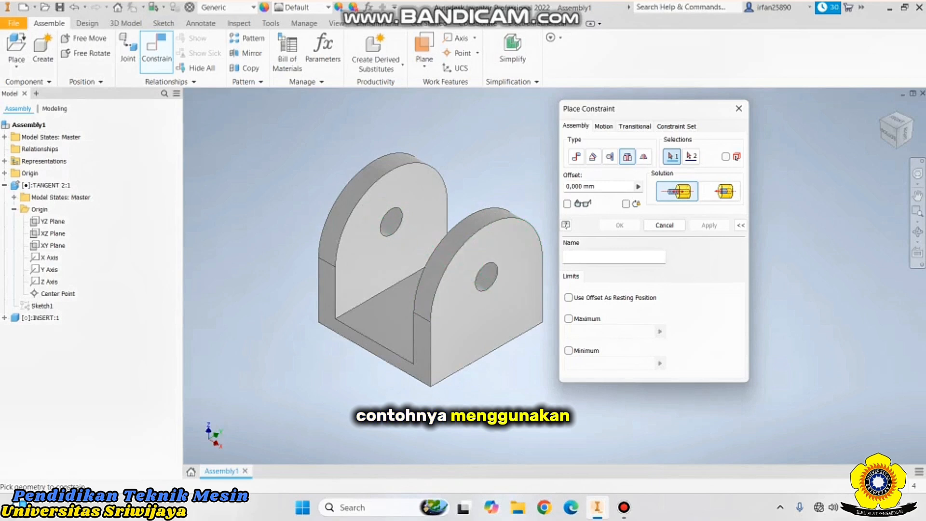
pyautogui.click(665, 225)
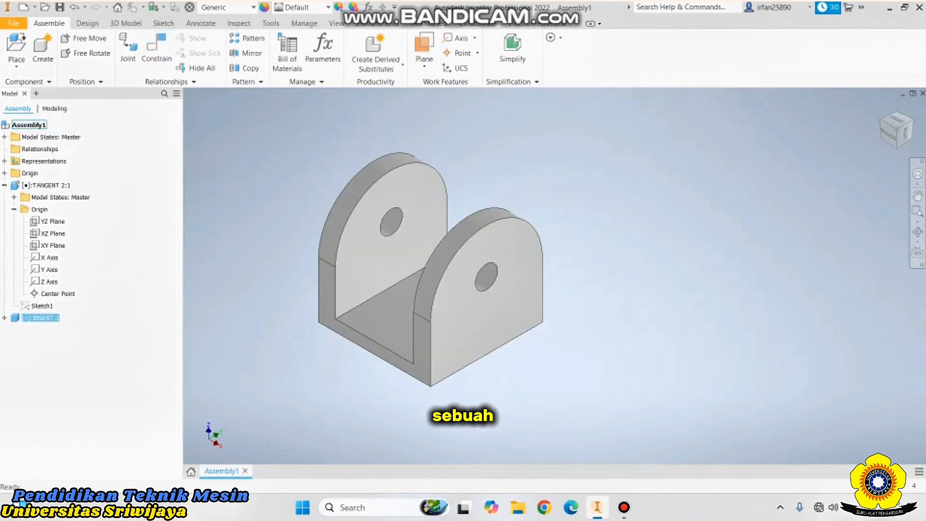
# Place one instance of the INSERT component beside the bracket and move it up into clear space
pyautogui.click(16, 44)
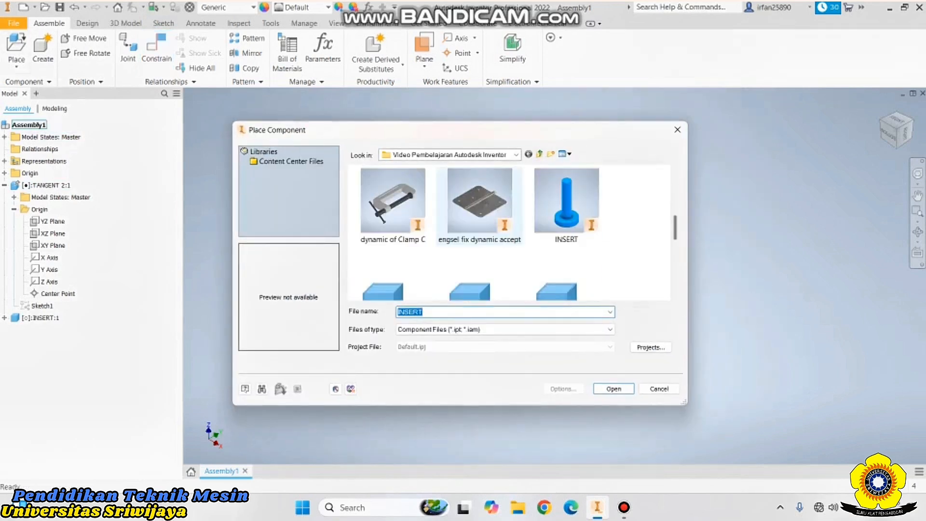
pyautogui.click(567, 207)
pyautogui.click(614, 389)
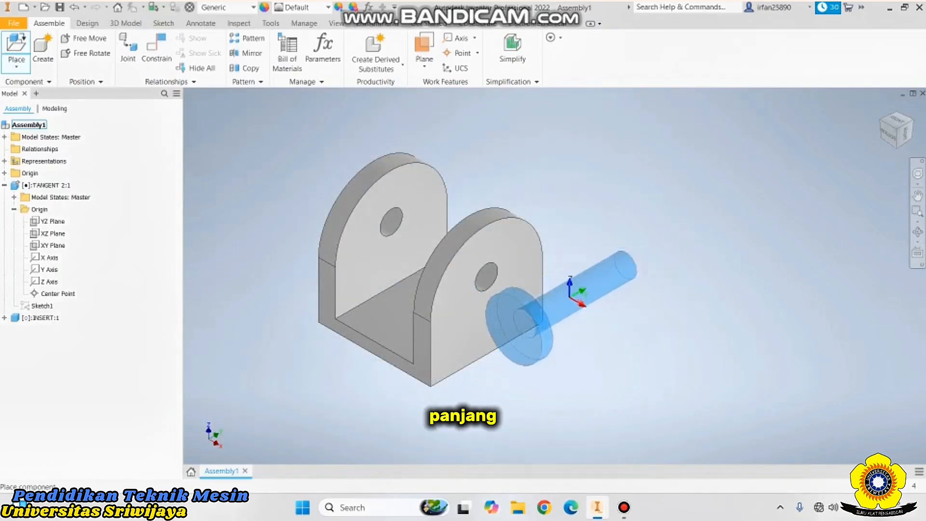
pyautogui.click(662, 253)
pyautogui.rightClick(662, 256)
pyautogui.click(696, 256)
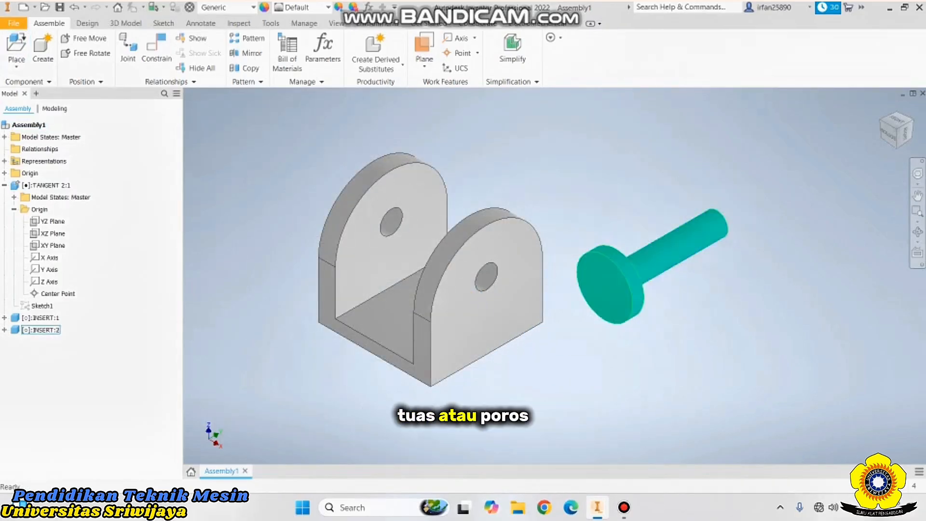
pyautogui.moveTo(675, 260); pyautogui.dragTo(704, 224)
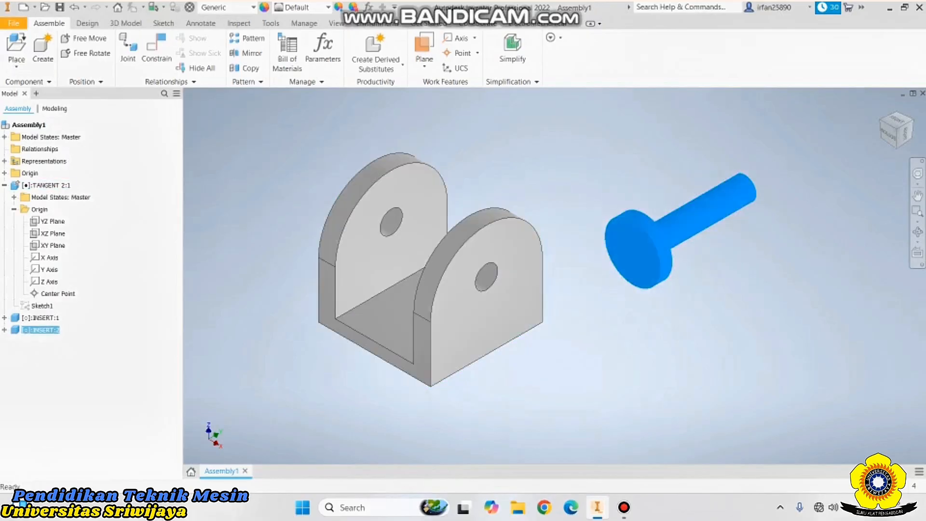
# Apply an opposed insert constraint with a 0,000 mm offset between the bracket's outer hole edge and the underside of the nearby shaft's head
pyautogui.click(156, 51)
pyautogui.click(627, 156)
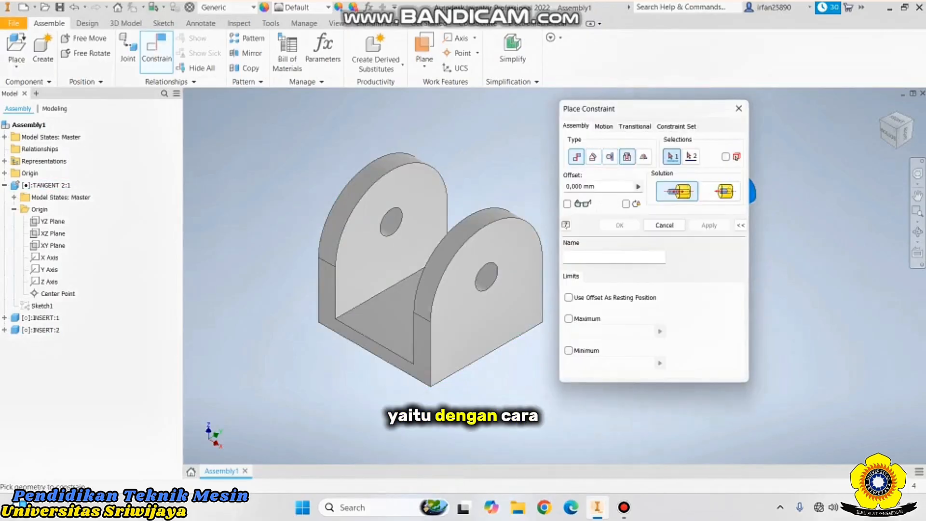
pyautogui.moveTo(648, 115); pyautogui.dragTo(224, 92)
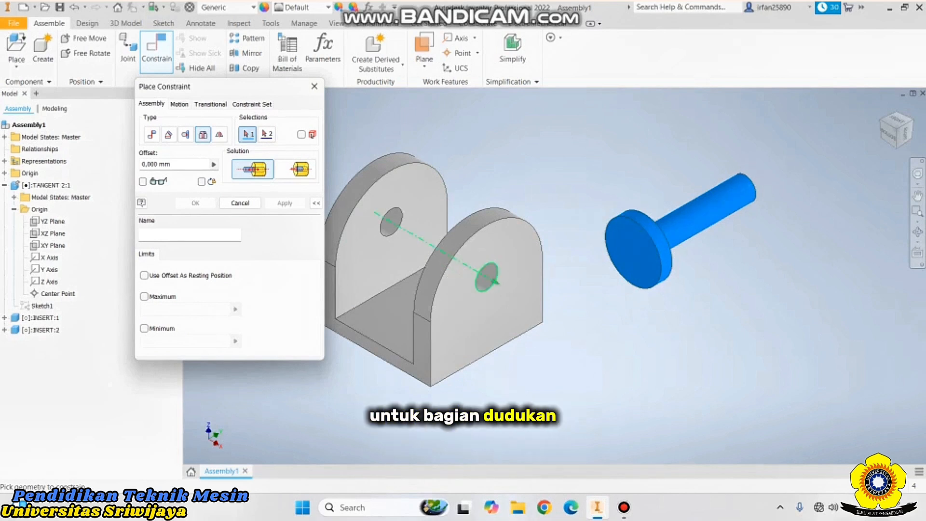
pyautogui.click(488, 278)
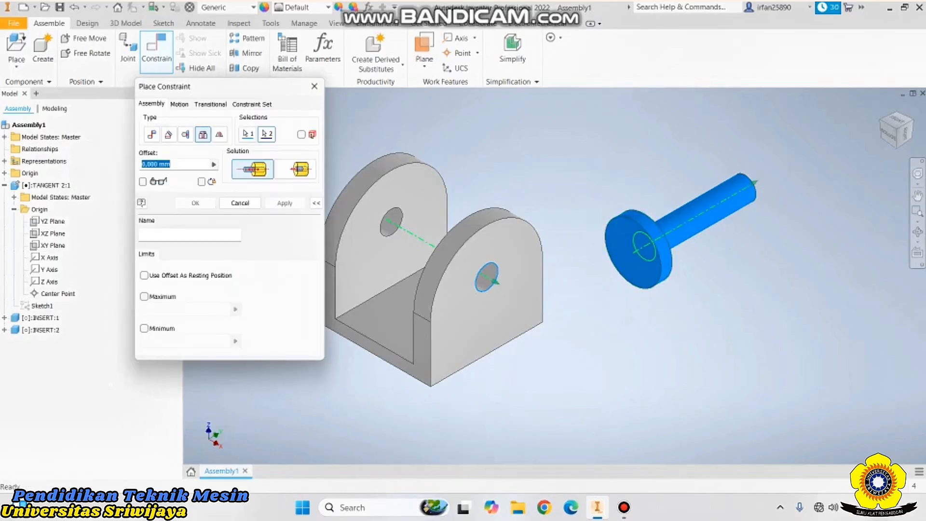
pyautogui.click(644, 247)
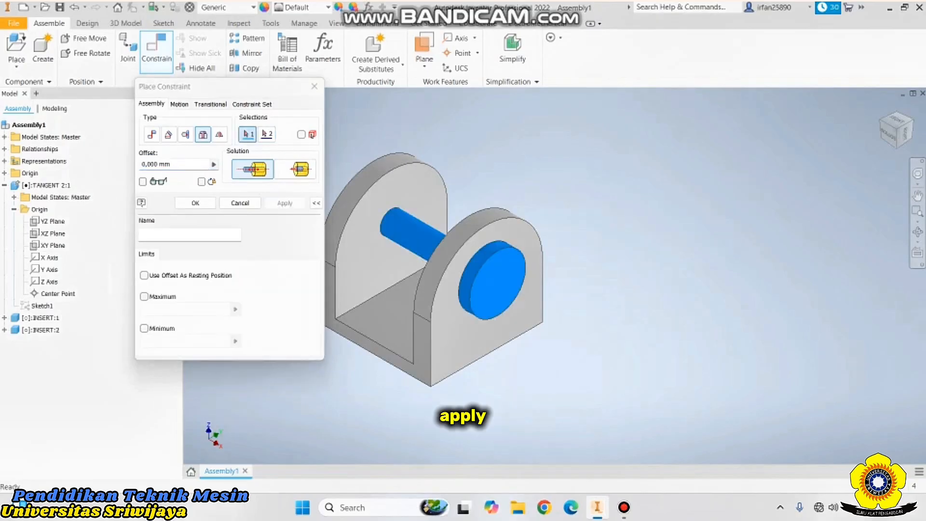
pyautogui.click(285, 203)
pyautogui.click(240, 203)
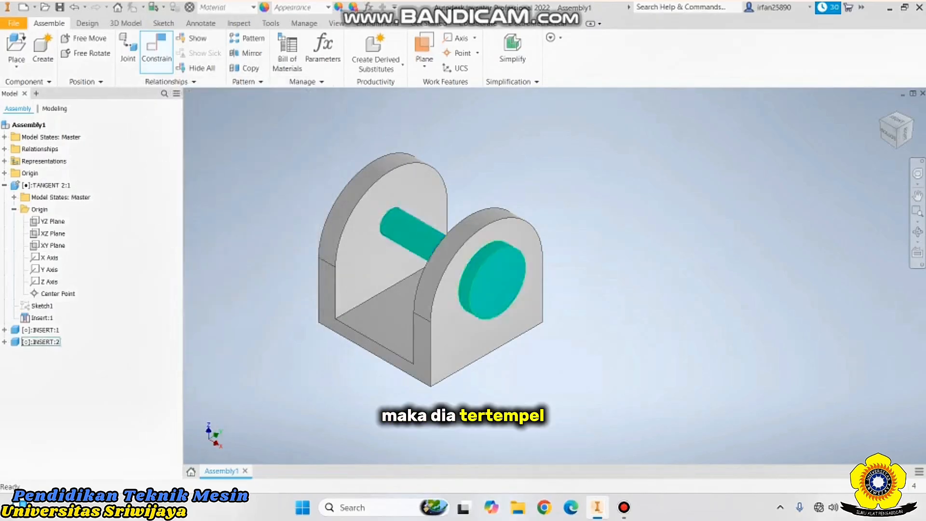
# Move the unconstrained shaft well clear of the bracket and examine how the inserted shaft sits in the holes
pyautogui.click(888, 134)
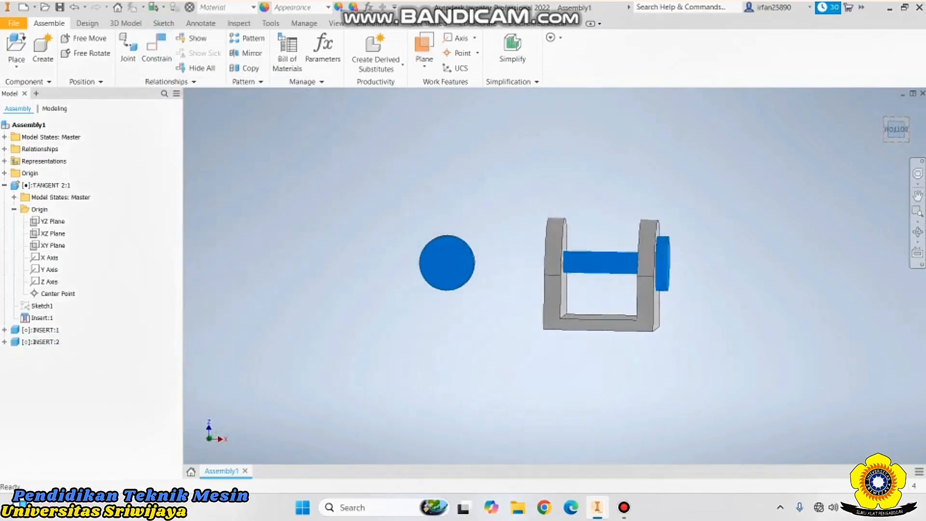
pyautogui.moveTo(467, 259); pyautogui.dragTo(216, 198)
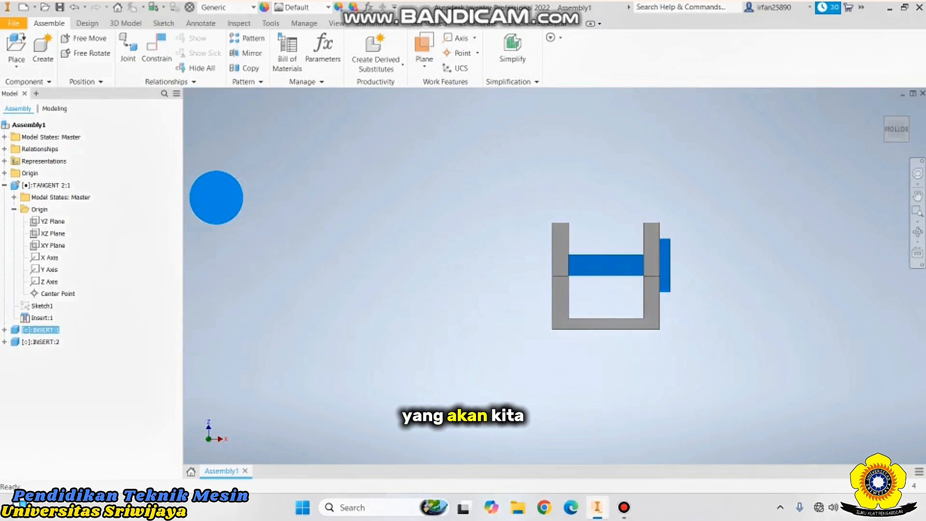
pyautogui.moveTo(896, 128); pyautogui.dragTo(895, 151)
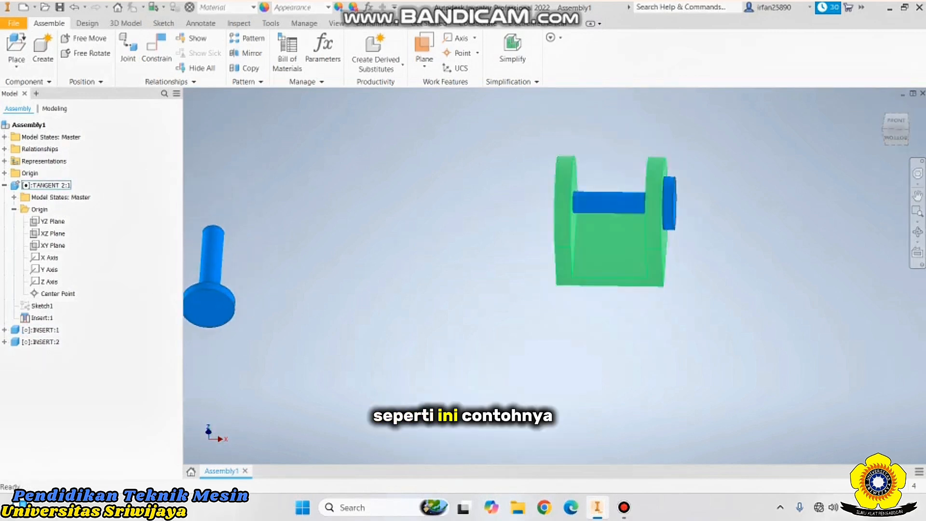
pyautogui.scroll(-3, 618, 221)
pyautogui.click(618, 194)
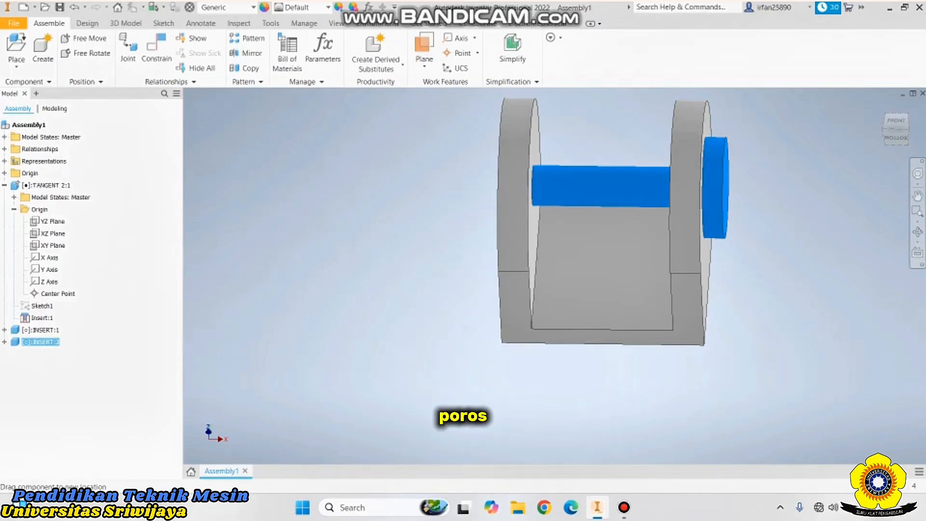
pyautogui.press('Escape')
pyautogui.press('F6')
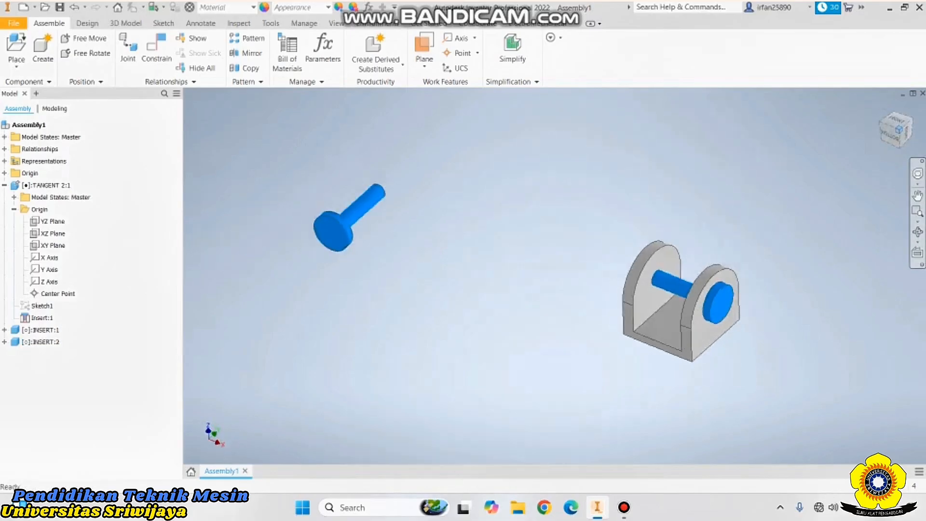
# Bring the unconstrained shaft back close to the bracket, beside its open hole side
pyautogui.scroll(-4, 663, 352)
pyautogui.scroll(3, 482, 199)
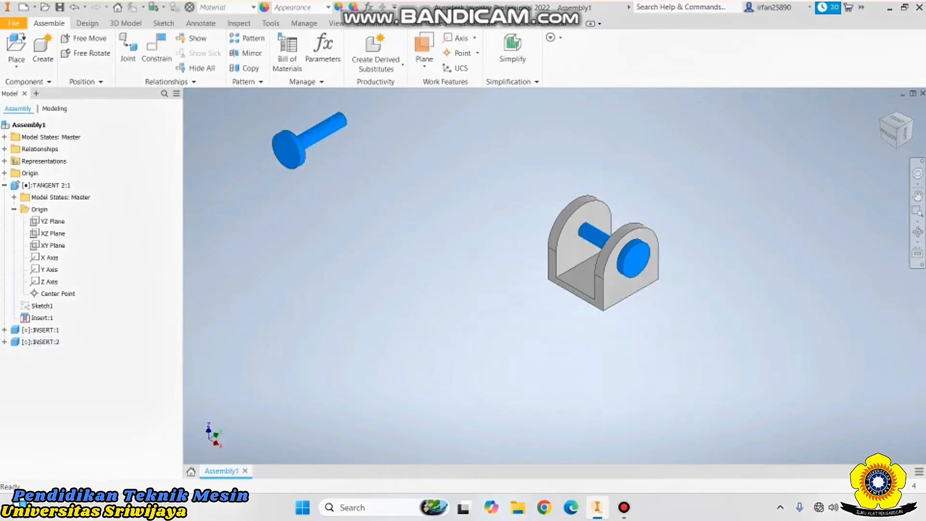
pyautogui.moveTo(483, 198); pyautogui.dragTo(535, 233, button='middle')
pyautogui.moveTo(354, 176); pyautogui.dragTo(530, 253)
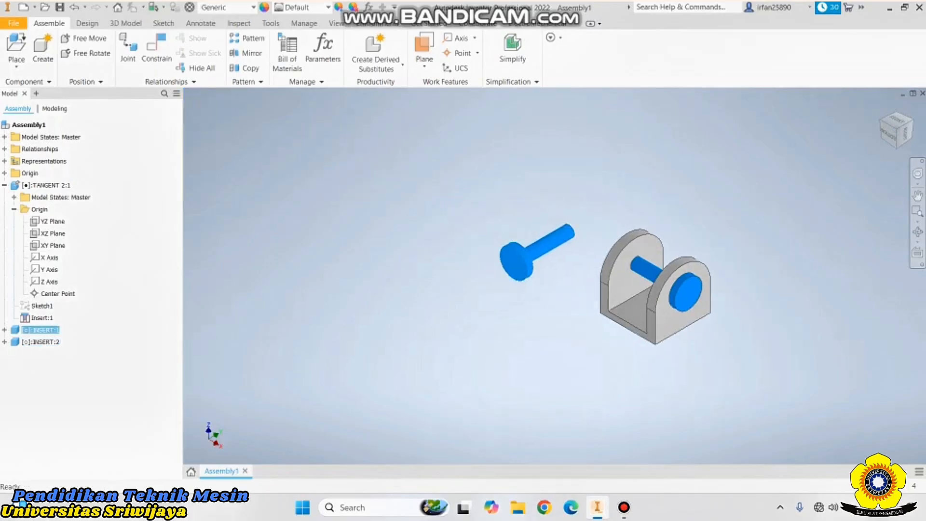
pyautogui.press('Escape')
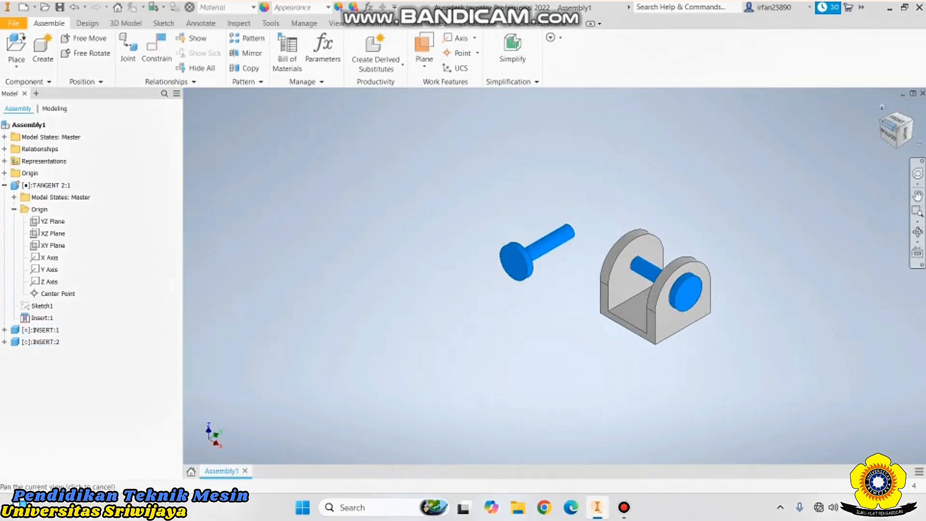
# Apply an aligned insert constraint with a 0,000 mm offset between the bracket's opposite outer hole and the head of the remaining shaft
pyautogui.click(889, 126)
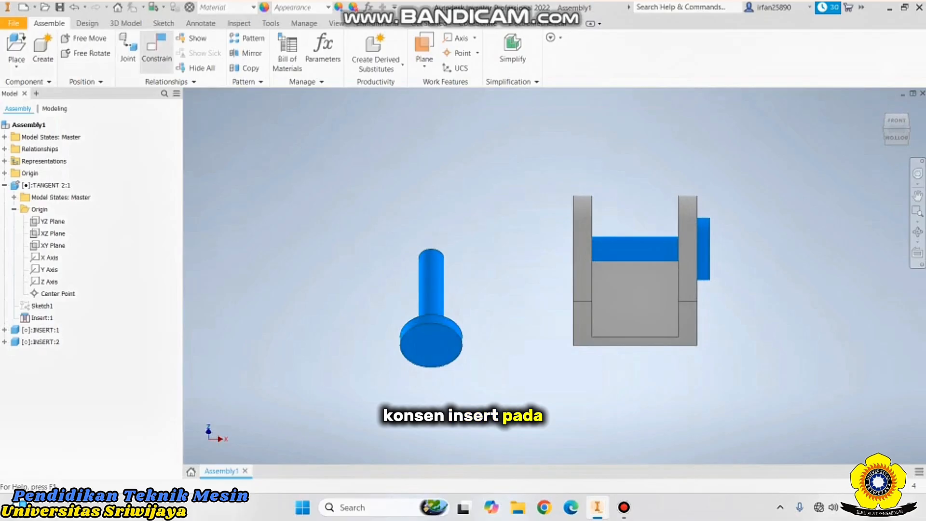
pyautogui.click(157, 51)
pyautogui.click(203, 135)
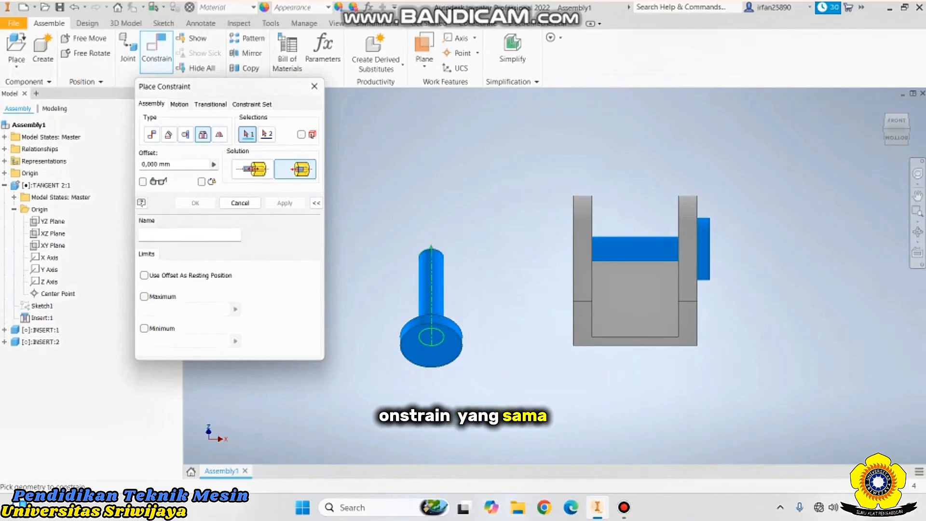
pyautogui.moveTo(896, 122); pyautogui.dragTo(911, 122)
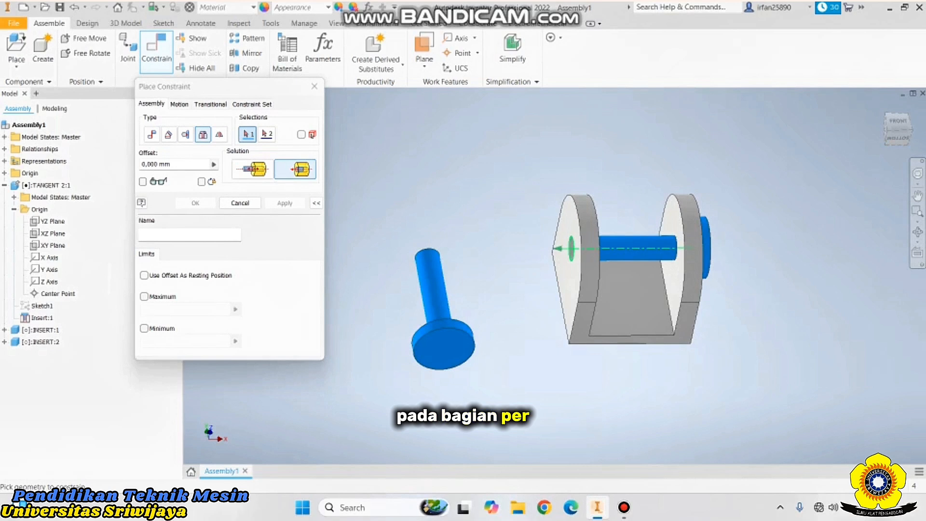
pyautogui.click(571, 249)
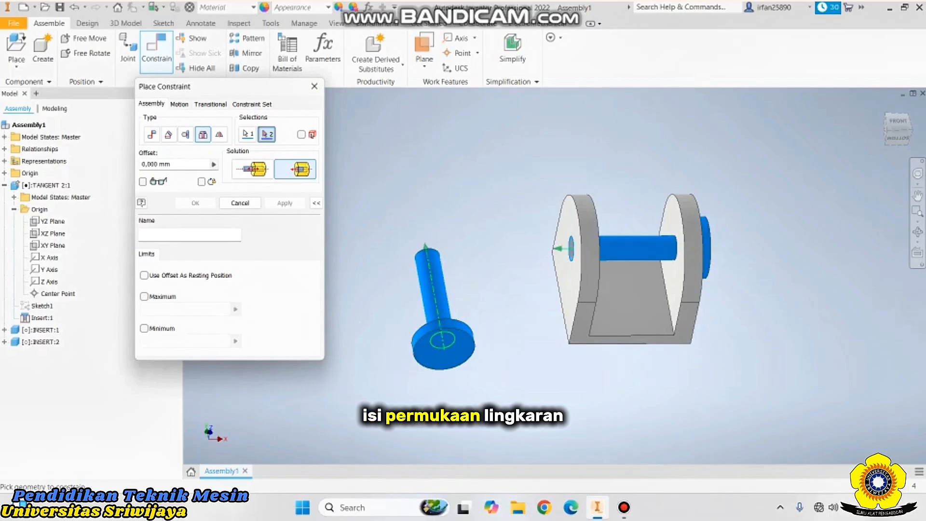
pyautogui.click(441, 320)
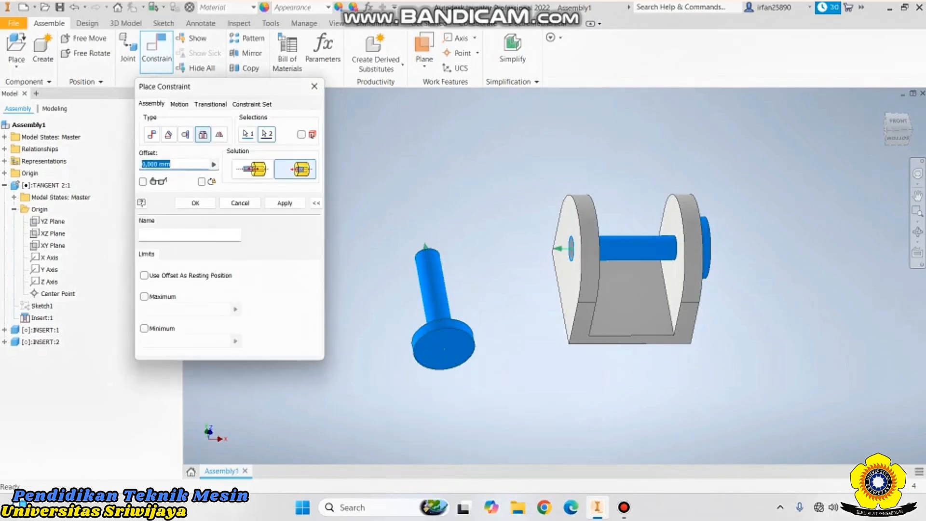
pyautogui.click(284, 203)
pyautogui.click(240, 203)
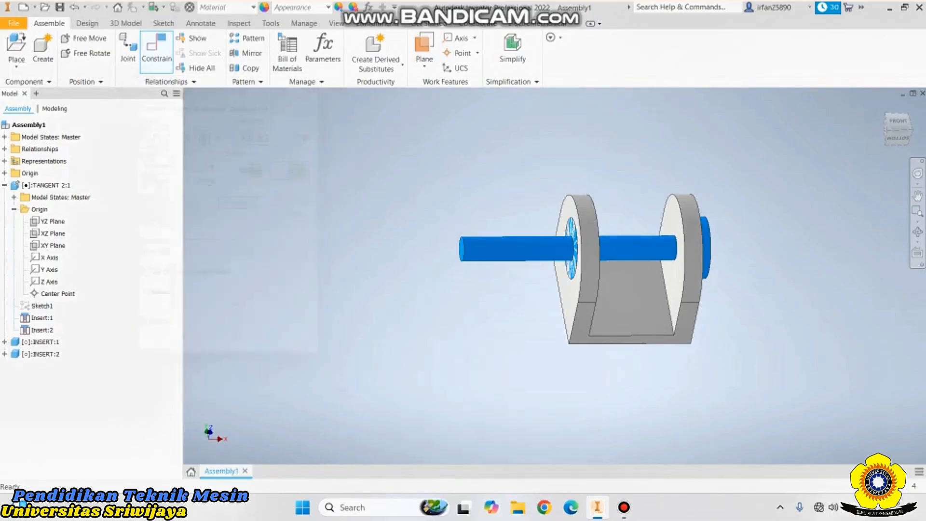
# Examine the aligned insert side-on and try moving the outward-pointing shaft to test its remaining motion
pyautogui.click(898, 138)
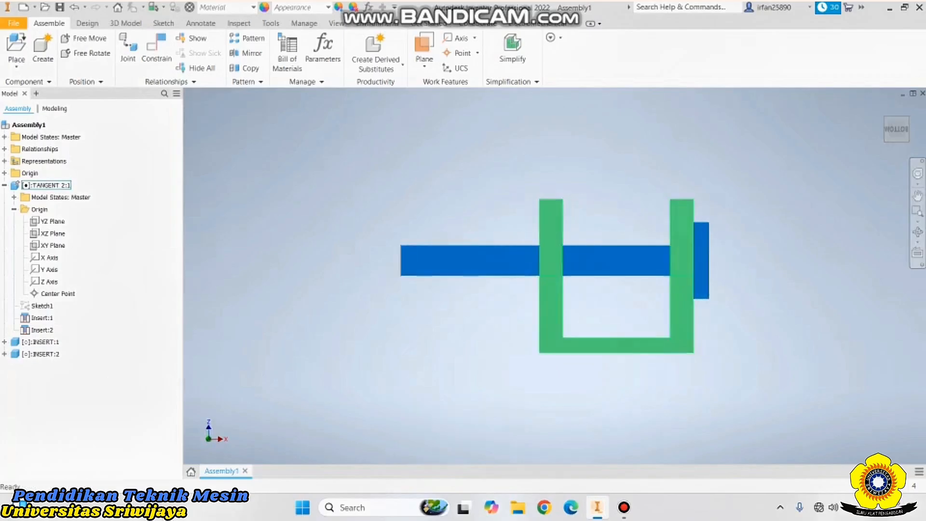
pyautogui.moveTo(471, 260); pyautogui.dragTo(468, 282)
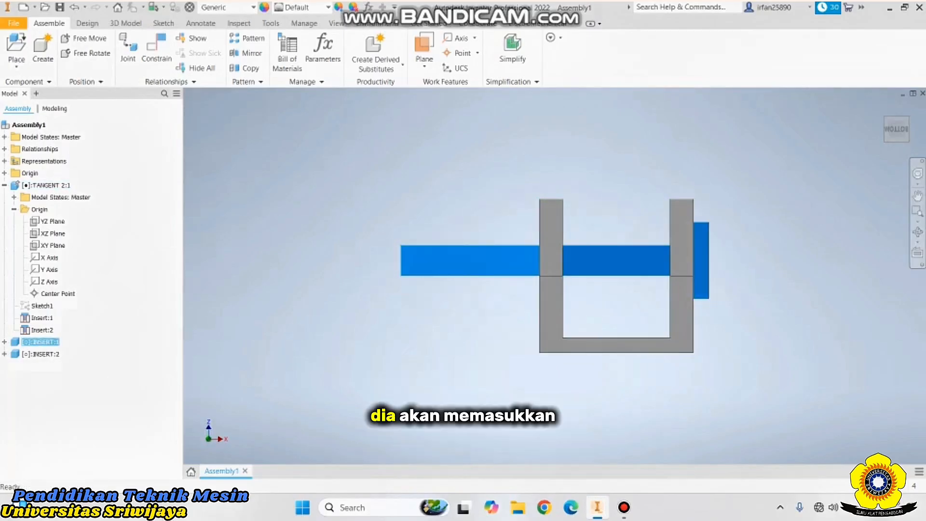
pyautogui.moveTo(898, 130); pyautogui.dragTo(904, 130)
pyautogui.moveTo(470, 262); pyautogui.dragTo(469, 270)
pyautogui.scroll(-3, 555, 254)
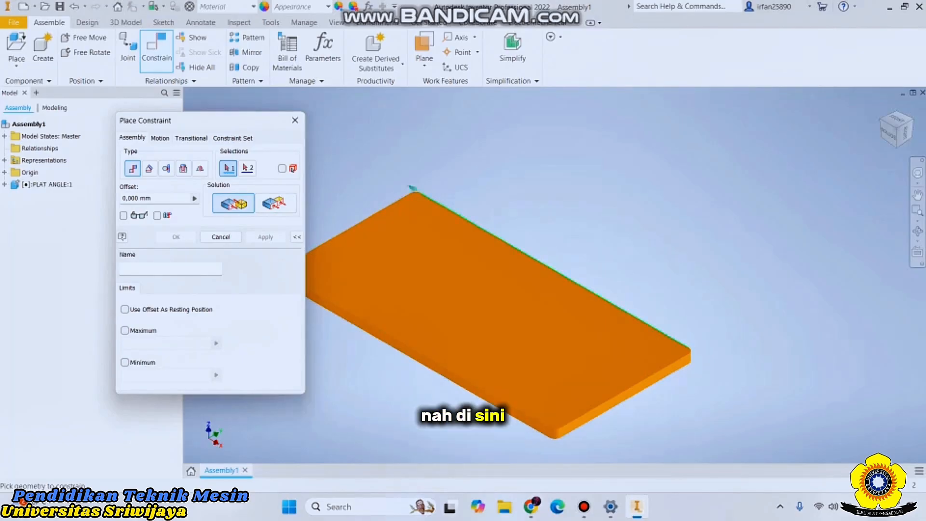
# Leave the open constraint command and place one more instance of the PLAT ANGLE component beside the existing plate
pyautogui.moveTo(232, 120); pyautogui.dragTo(210, 152)
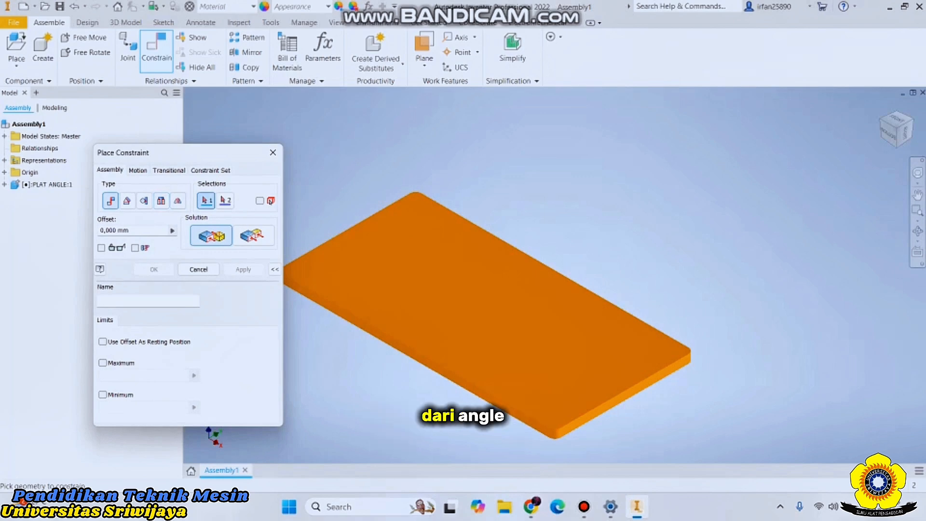
pyautogui.press('Escape')
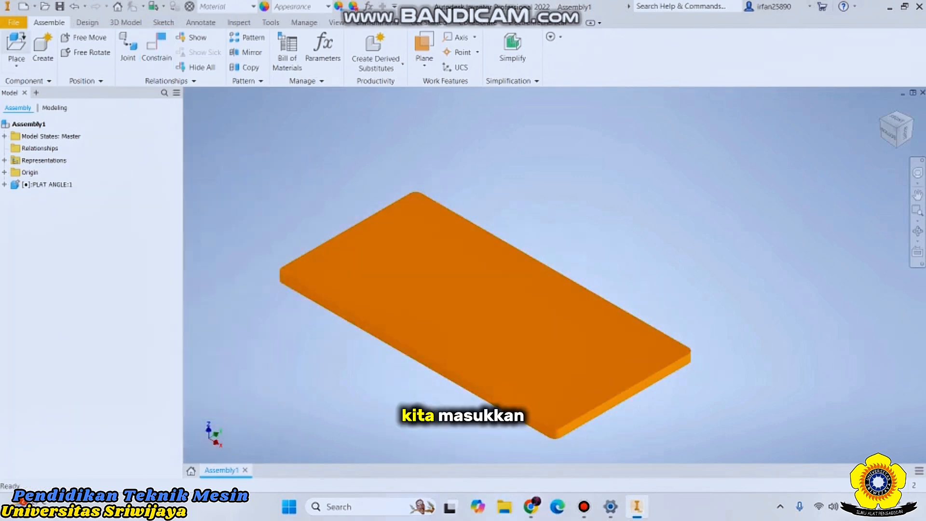
pyautogui.click(16, 46)
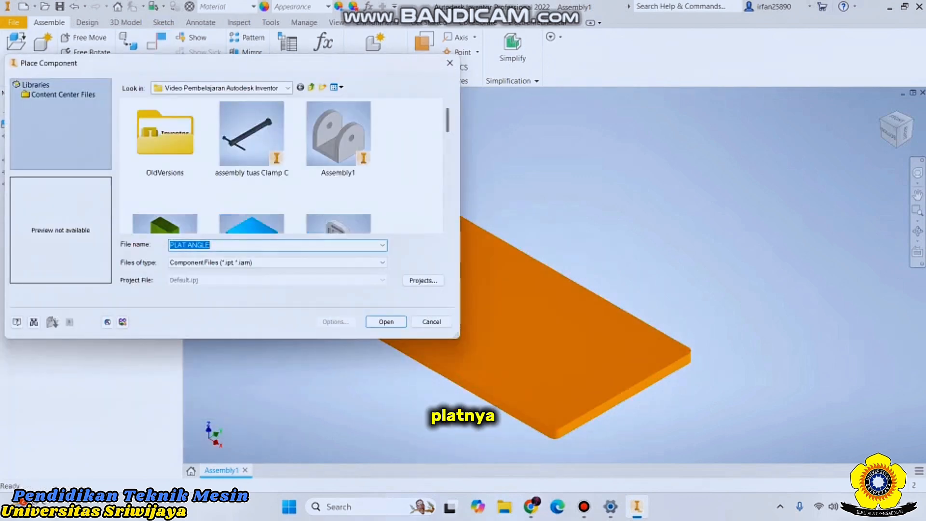
pyautogui.scroll(-6, 362, 174)
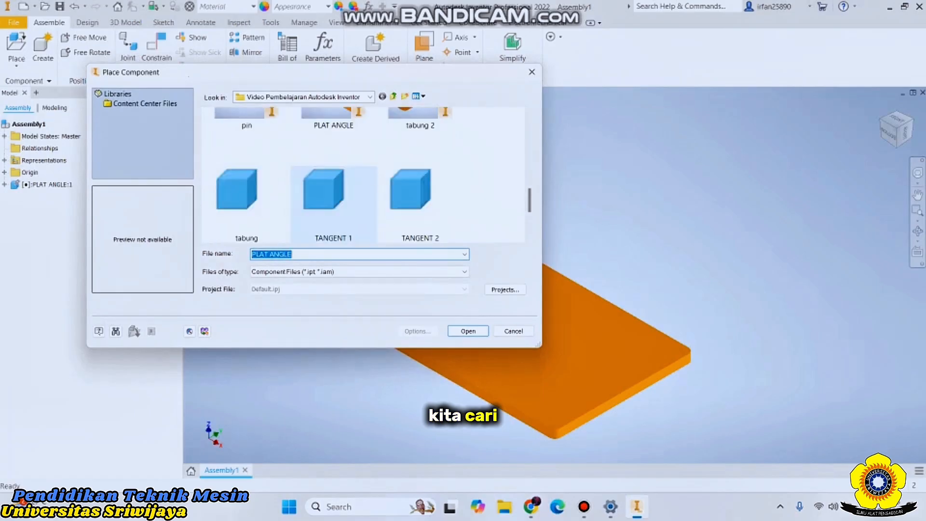
pyautogui.click(333, 119)
pyautogui.click(468, 331)
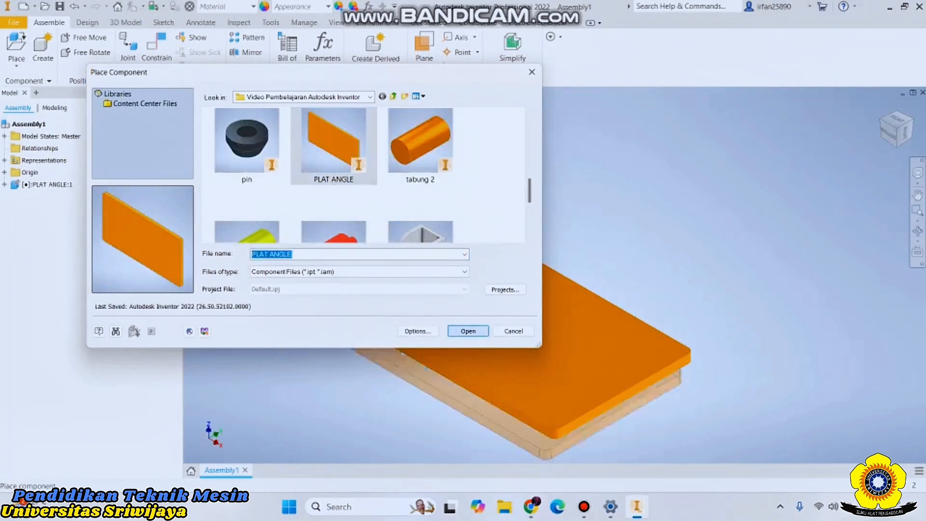
pyautogui.click(631, 221)
pyautogui.rightClick(634, 213)
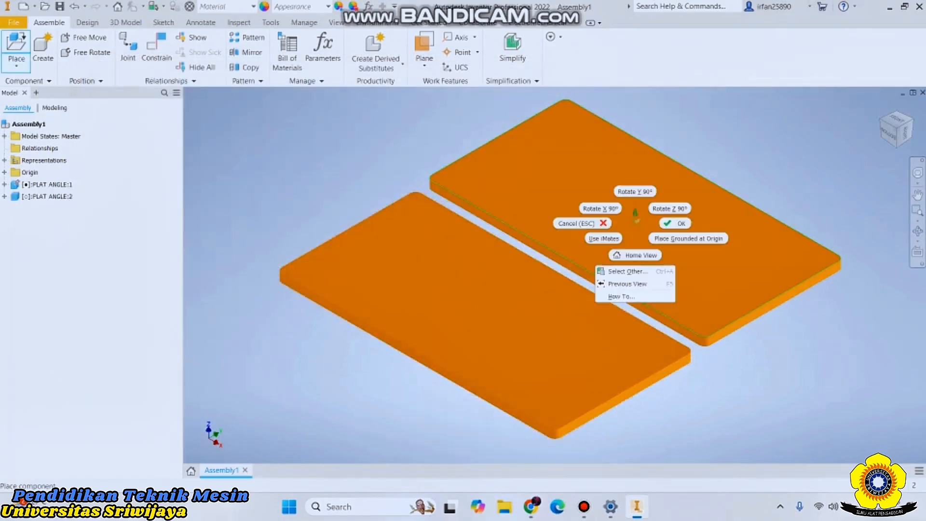
pyautogui.click(677, 223)
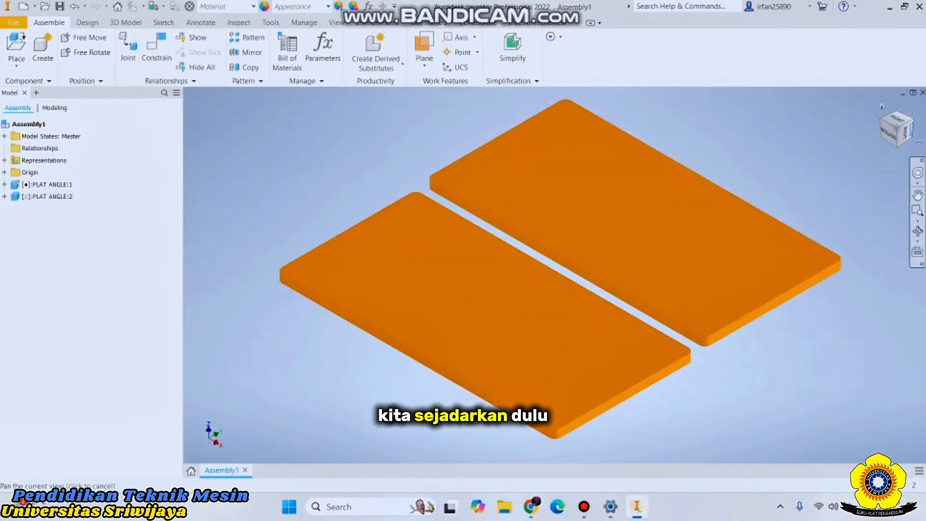
# In the right-side view, move the second plate level with the first, leaving a small gap, and check the first plate's Grounded setting
pyautogui.click(906, 132)
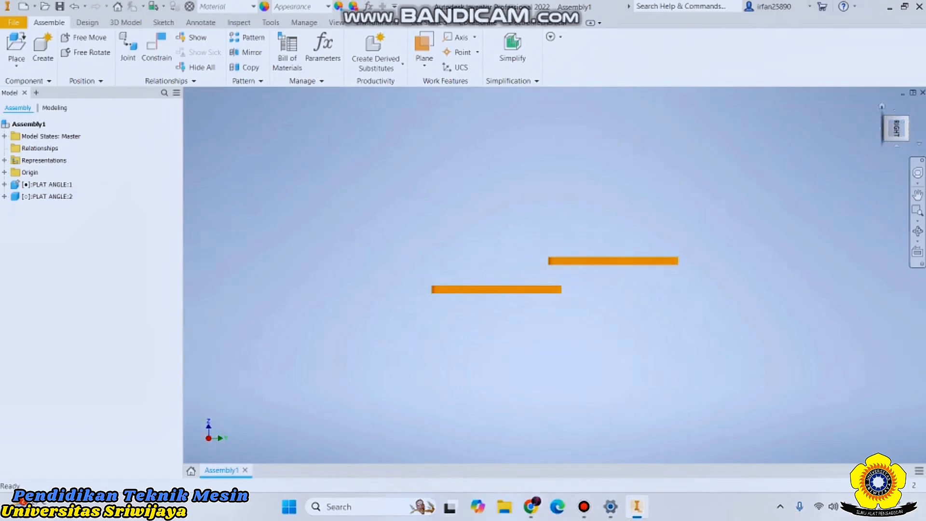
pyautogui.moveTo(613, 261); pyautogui.dragTo(630, 290)
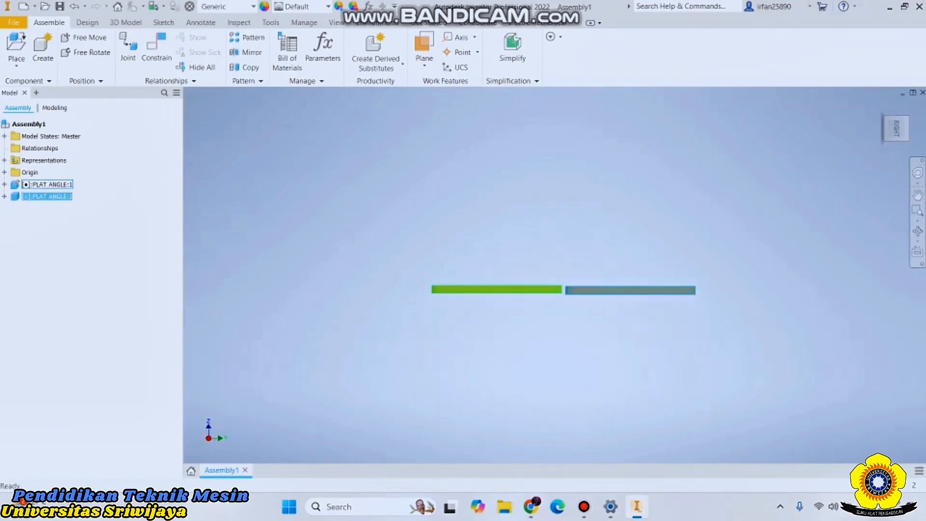
pyautogui.click(503, 289)
pyautogui.rightClick(503, 290)
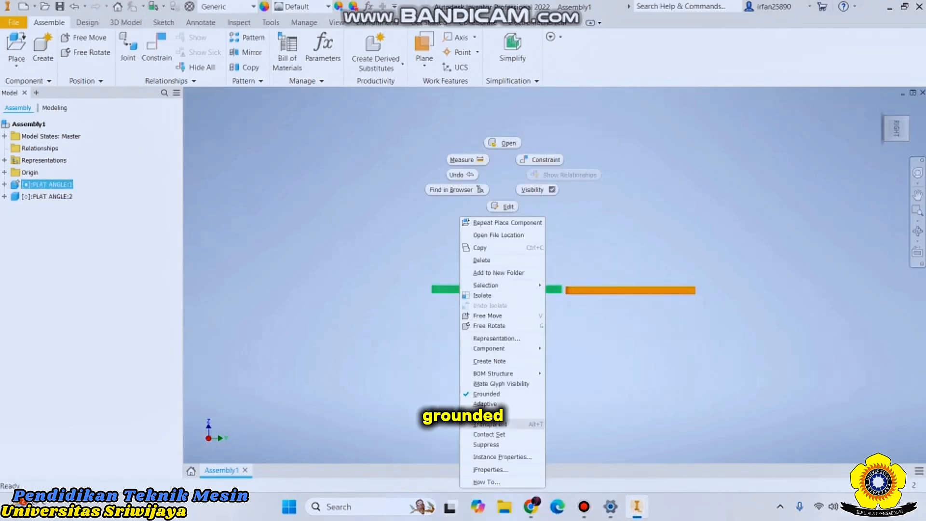
pyautogui.press('Escape')
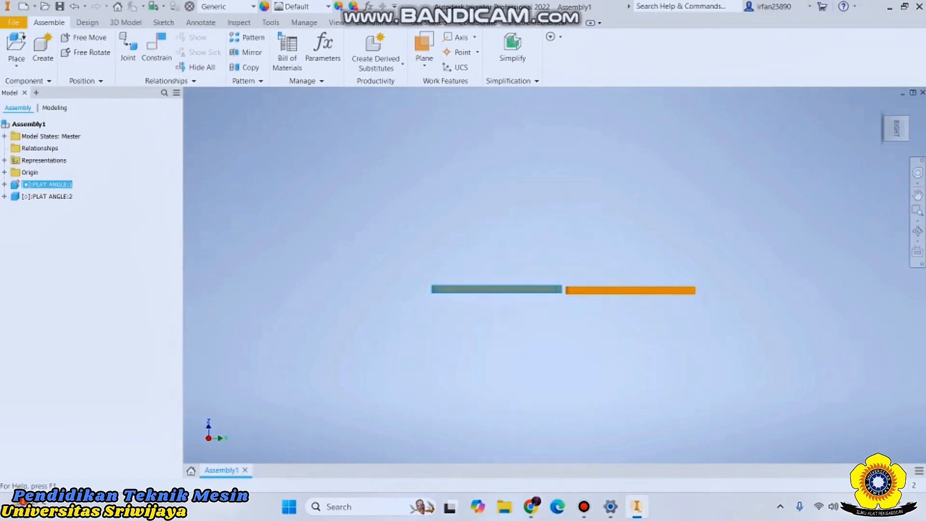
# Apply a flush constraint with a 0,000 mm offset between the short end faces of the two PLAT ANGLE plates
pyautogui.click(163, 59)
pyautogui.scroll(-5, 584, 295)
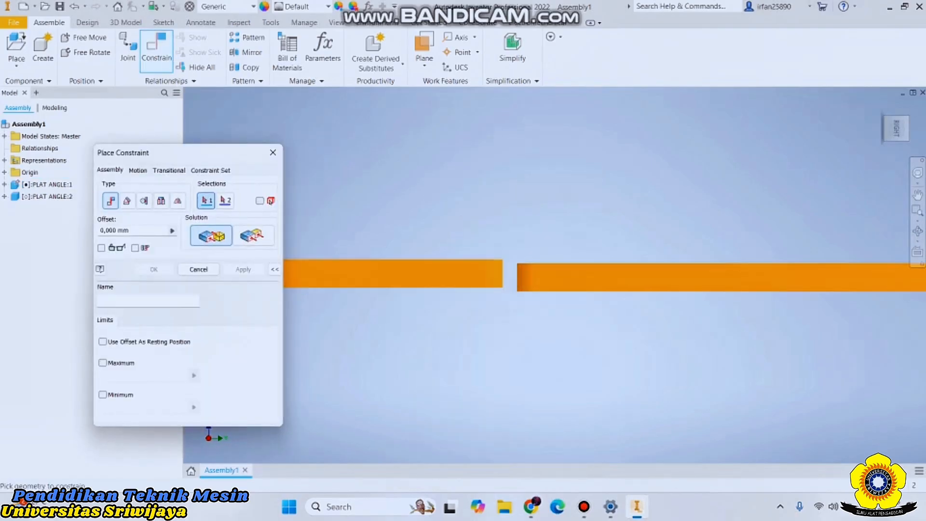
pyautogui.click(616, 278)
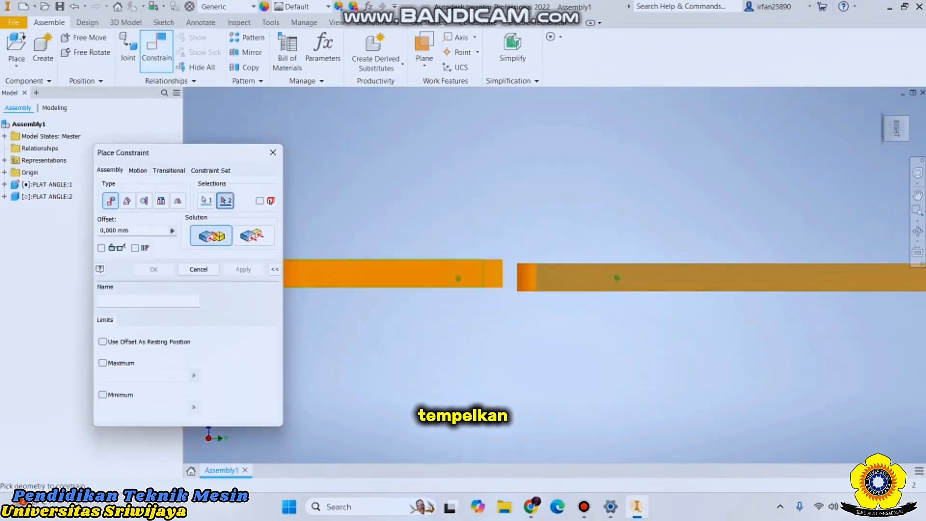
pyautogui.scroll(3, 663, 293)
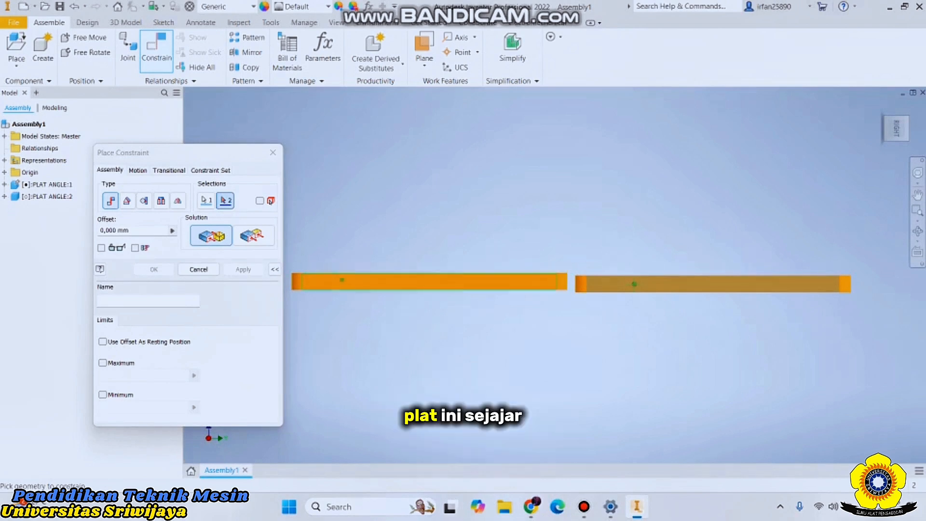
pyautogui.click(253, 238)
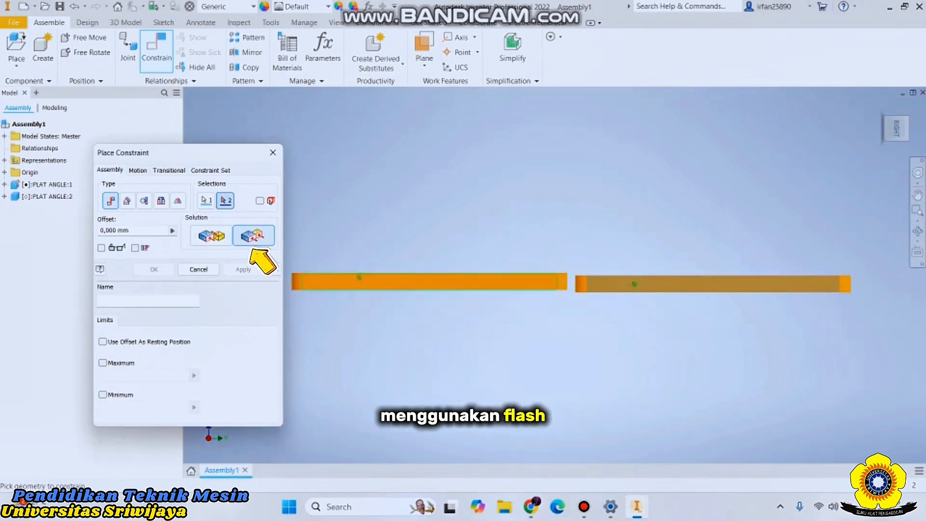
pyautogui.click(244, 270)
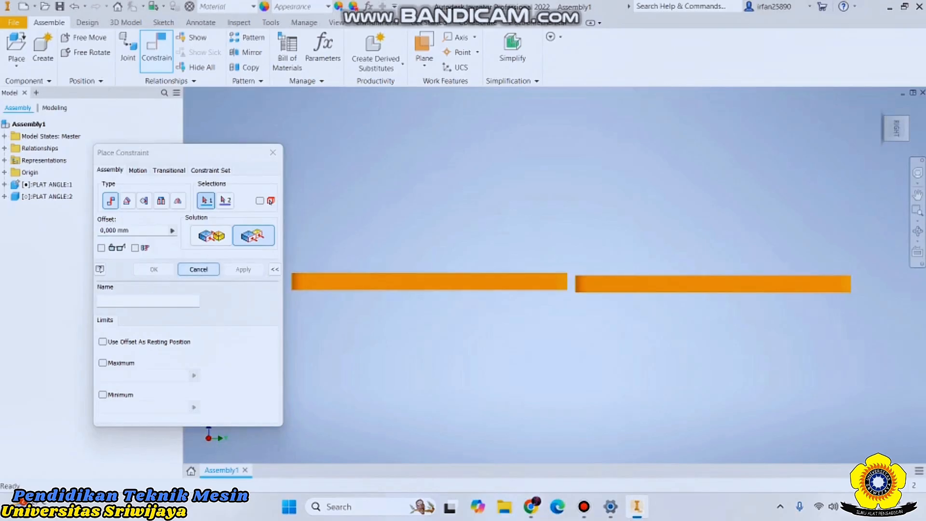
pyautogui.click(198, 269)
# Check the flush alignment of the plates in the front view and move the second plate closer to the first
pyautogui.moveTo(896, 128); pyautogui.dragTo(900, 131)
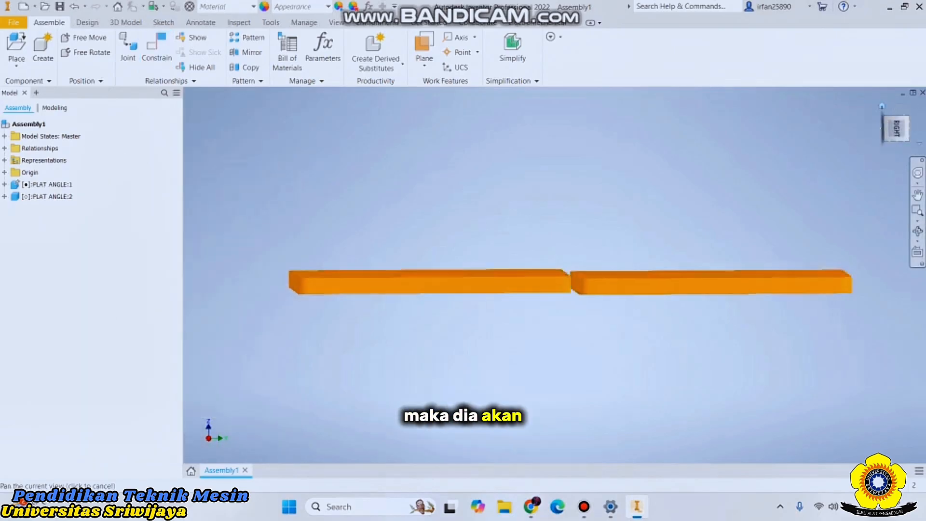
pyautogui.moveTo(637, 232); pyautogui.dragTo(669, 224)
pyautogui.click(810, 162)
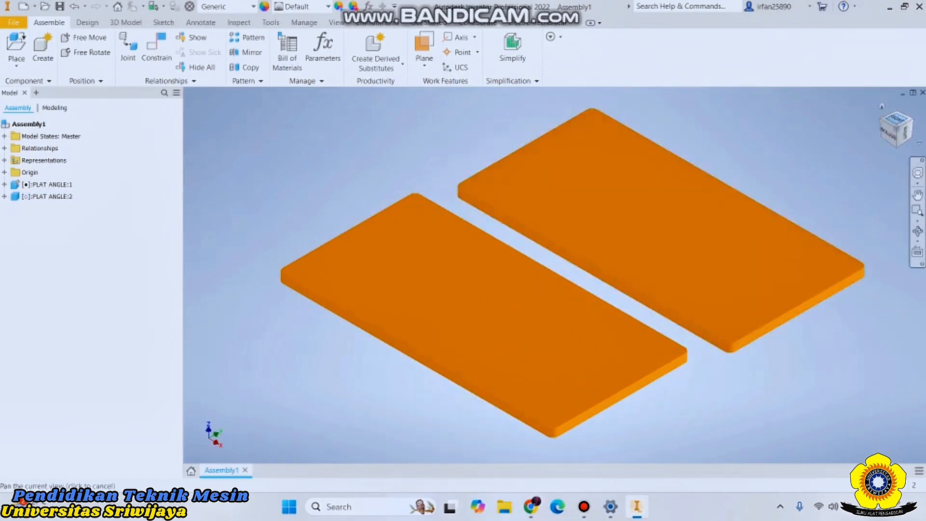
pyautogui.click(896, 118)
pyautogui.moveTo(633, 270)
pyautogui.mouseDown()
pyautogui.moveTo(596, 271)
pyautogui.moveTo(636, 270)
pyautogui.moveTo(625, 270)
pyautogui.mouseUp()
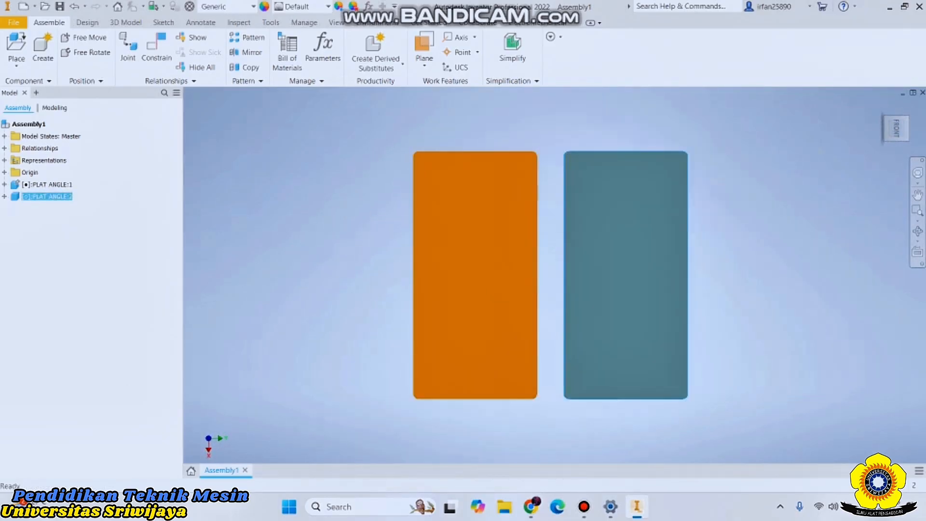
pyautogui.click(782, 179)
pyautogui.click(883, 104)
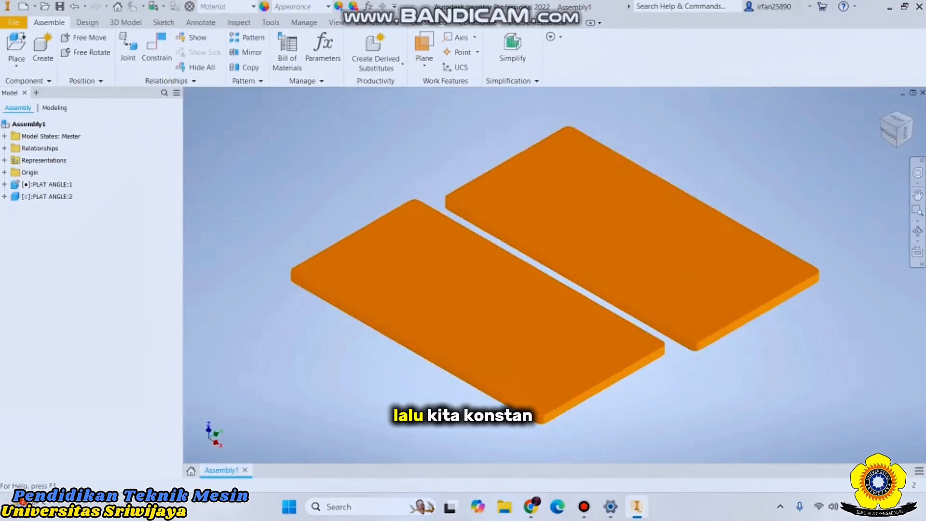
# Mate the facing long upper edges of the two plates with a 0,000 mm offset and leave the constraint command
pyautogui.click(156, 49)
pyautogui.scroll(-5, 482, 232)
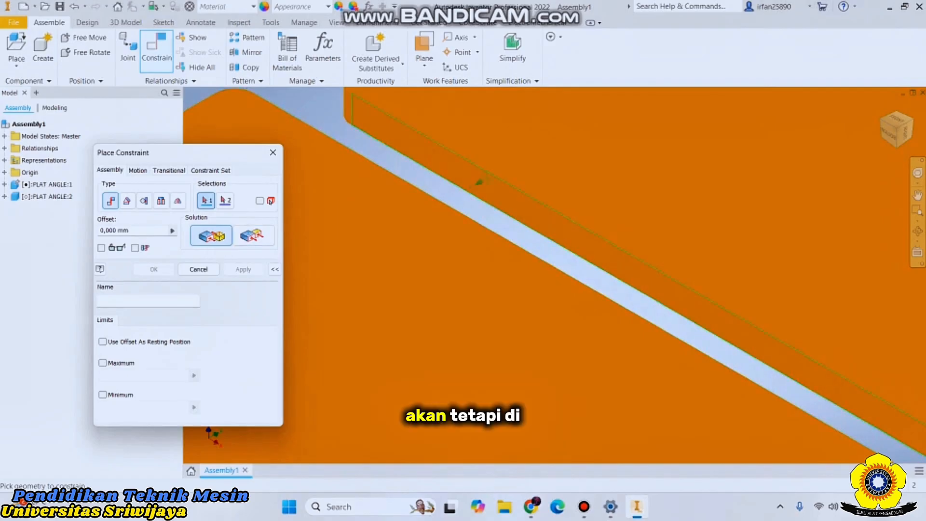
pyautogui.scroll(-3, 484, 176)
pyautogui.moveTo(485, 176); pyautogui.dragTo(382, 178, button='middle')
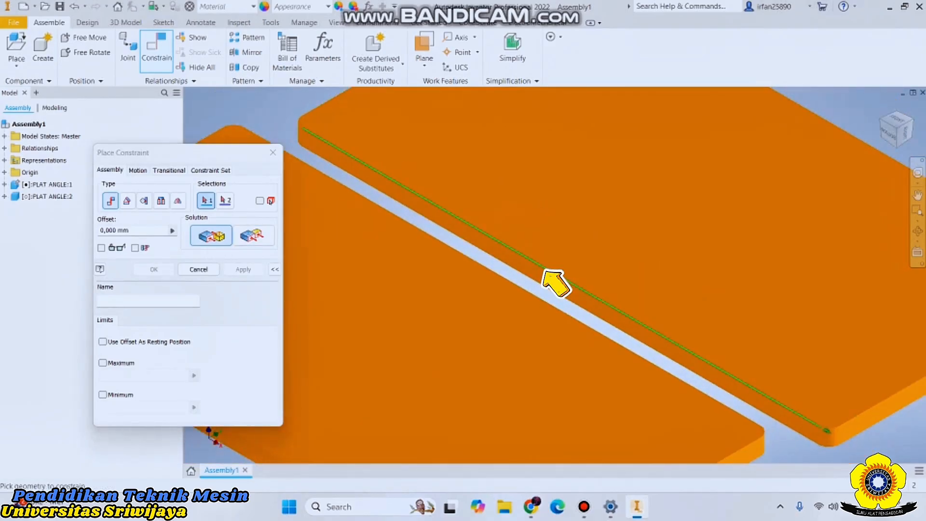
pyautogui.click(381, 174)
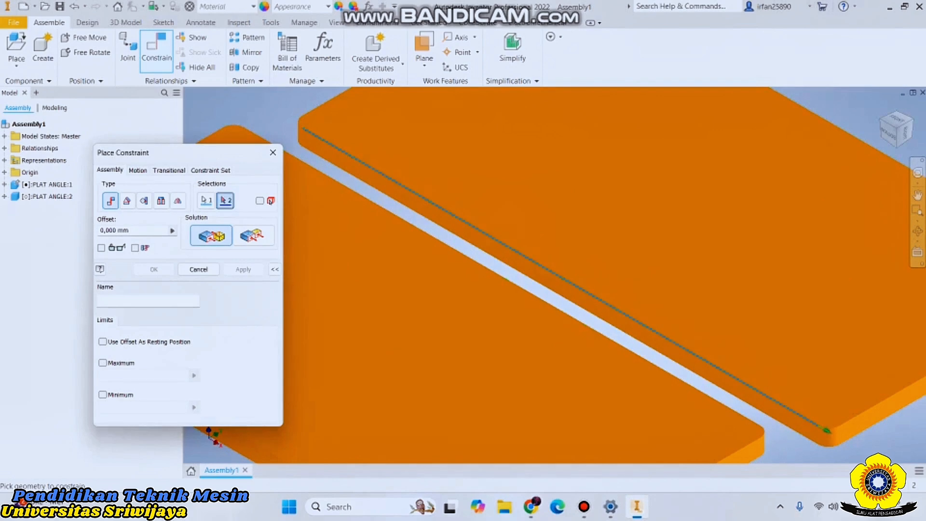
pyautogui.click(568, 316)
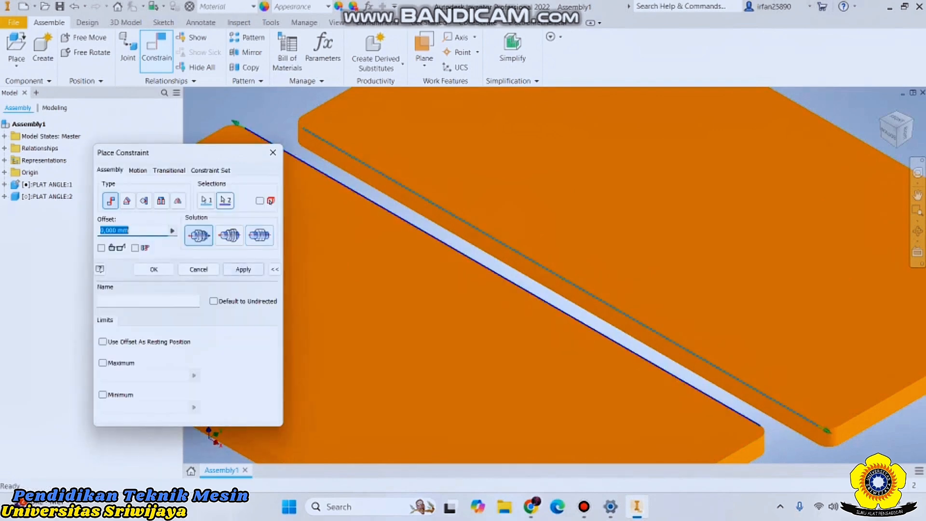
pyautogui.click(243, 269)
pyautogui.click(198, 270)
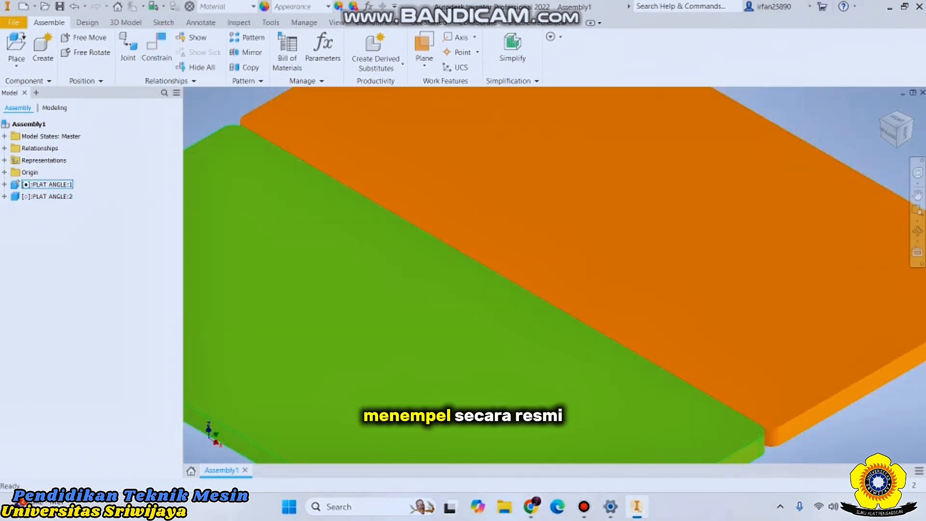
# Apply a directed angle constraint of -45 deg from the first plate's upper face to the second plate's, and inspect it from the right
pyautogui.scroll(3, 390, 256)
pyautogui.moveTo(390, 256); pyautogui.dragTo(415, 246, button='middle')
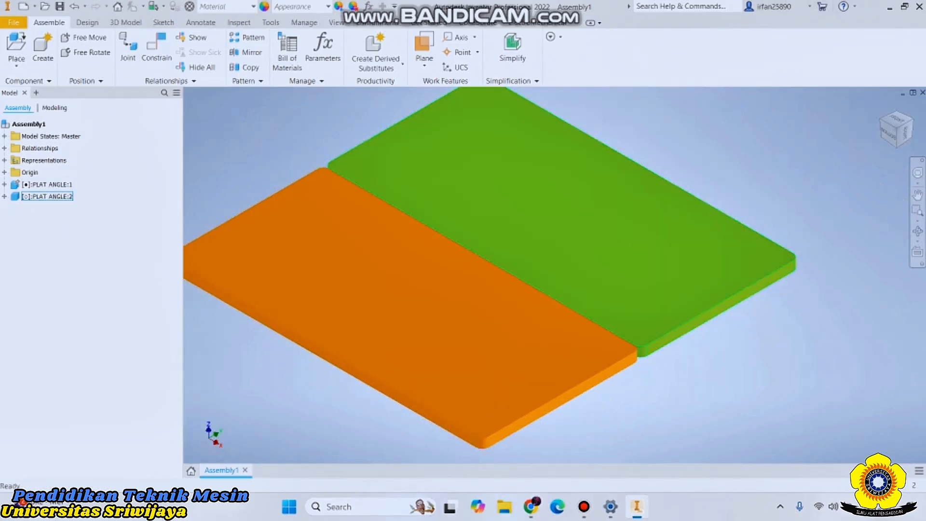
pyautogui.click(156, 51)
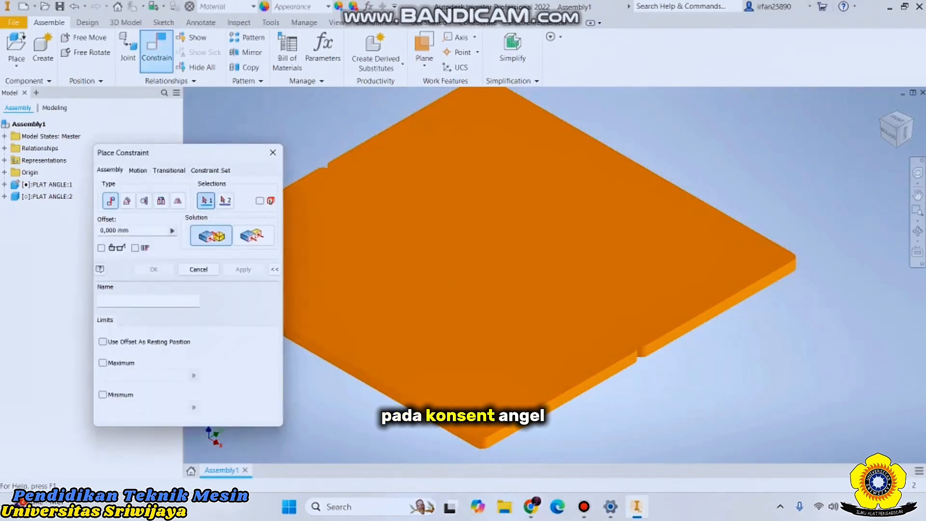
pyautogui.click(127, 200)
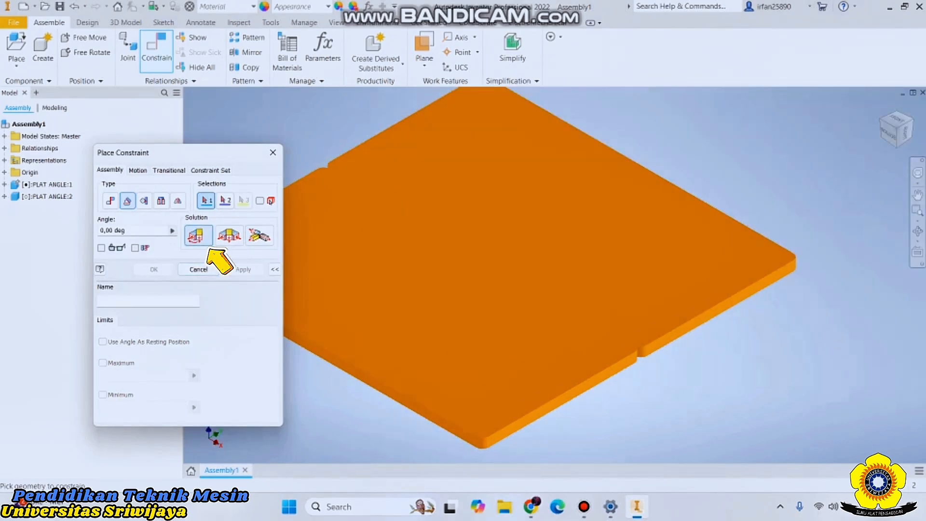
pyautogui.moveTo(207, 153); pyautogui.dragTo(125, 183)
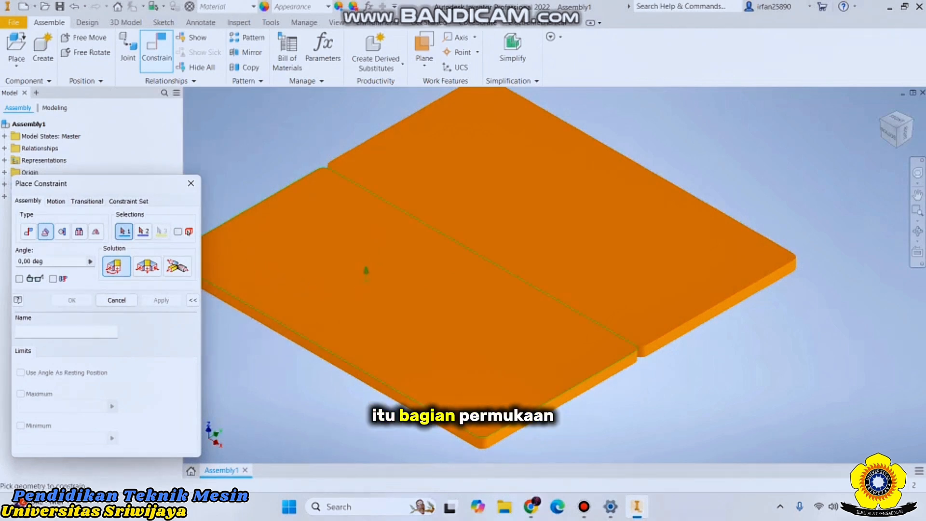
pyautogui.click(405, 295)
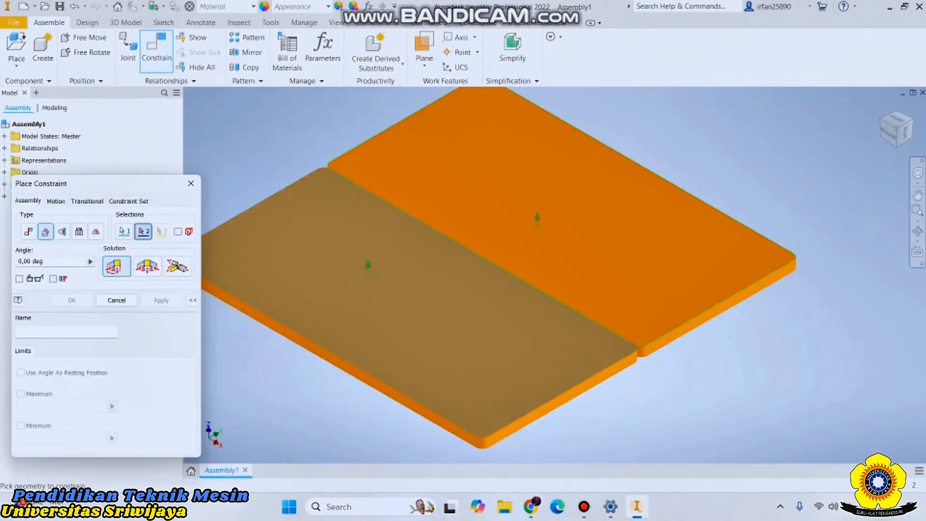
pyautogui.click(551, 197)
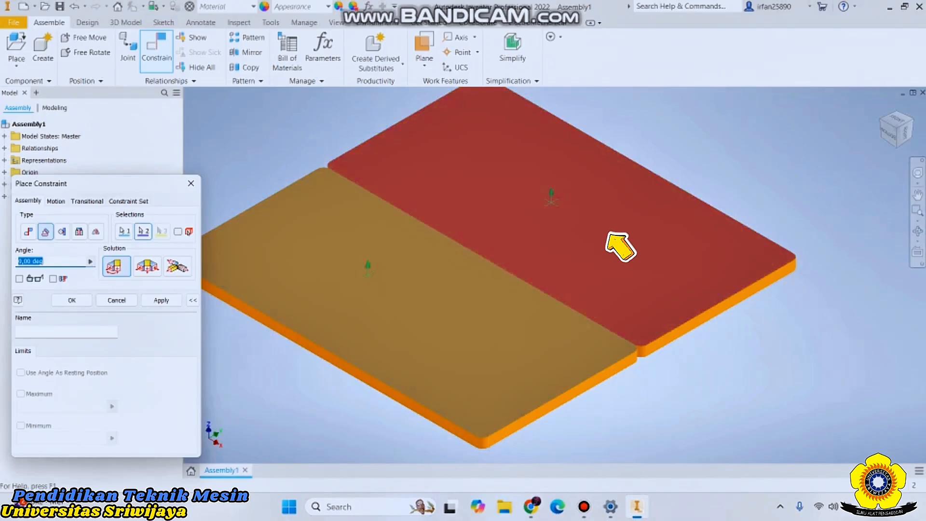
pyautogui.moveTo(119, 188); pyautogui.dragTo(185, 156)
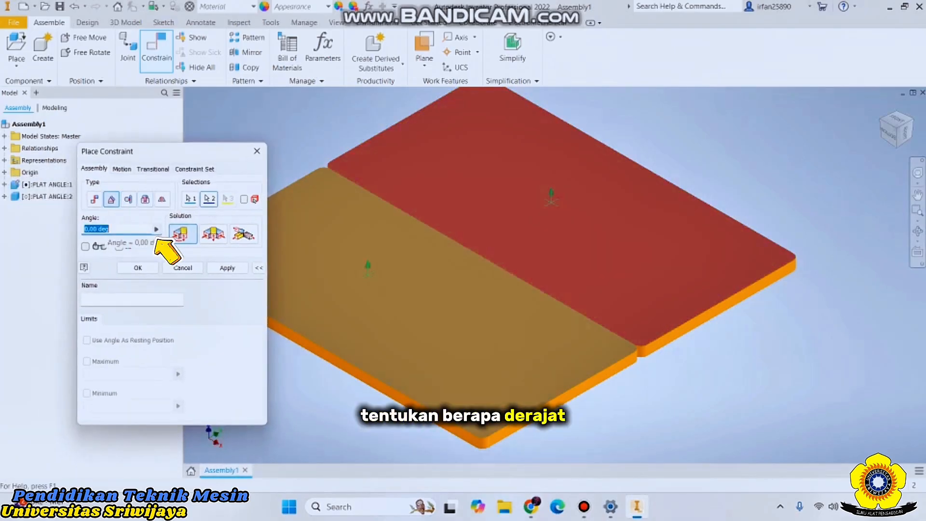
pyautogui.write('-45')
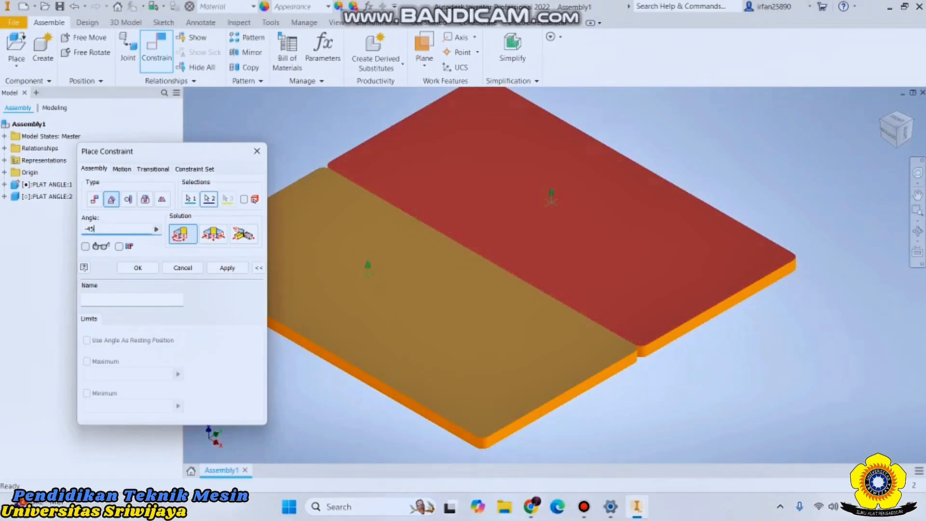
pyautogui.click(227, 268)
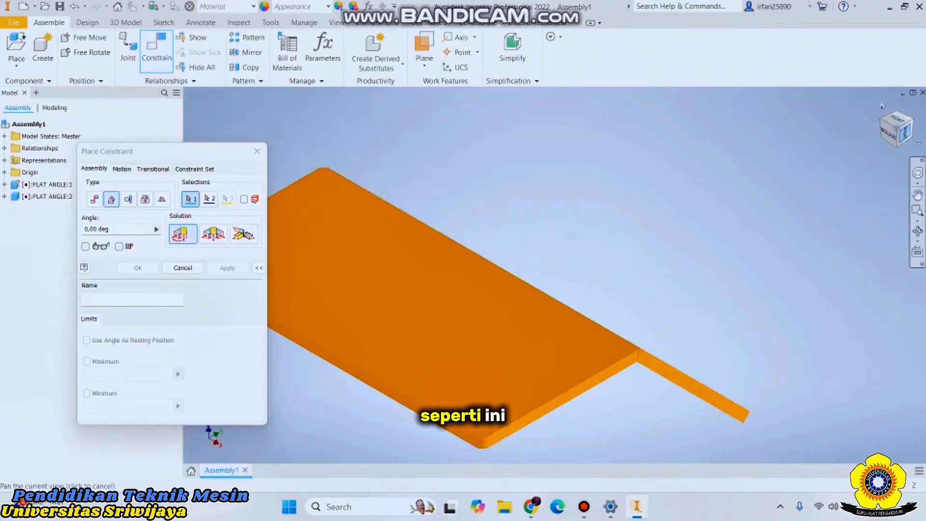
pyautogui.moveTo(905, 133); pyautogui.dragTo(902, 132)
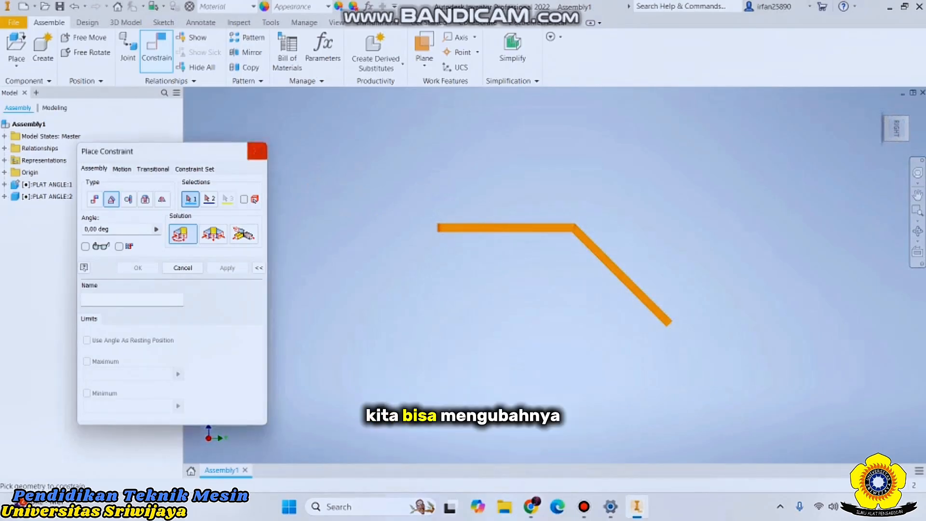
pyautogui.press('Escape')
# Edit the second plate's angle constraint to 45 deg and view the tilted plates in isometric
pyautogui.click(4, 197)
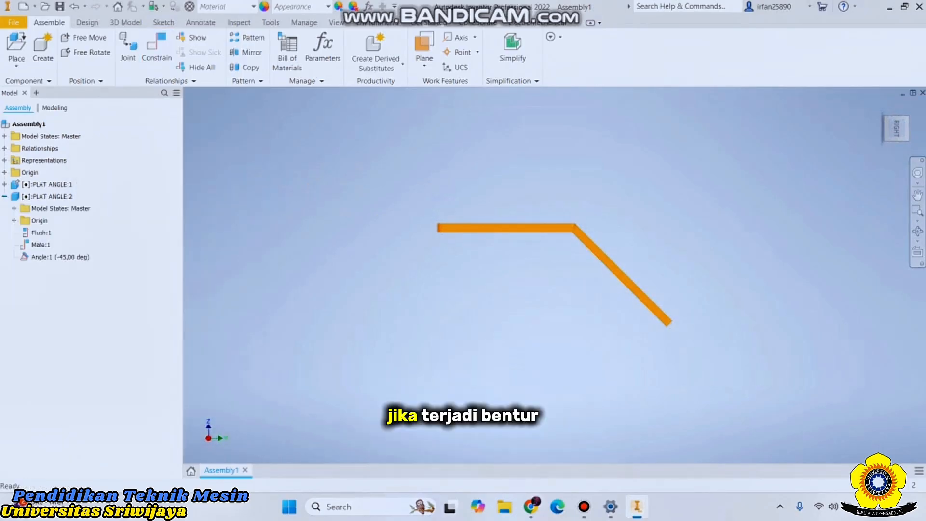
pyautogui.click(47, 197)
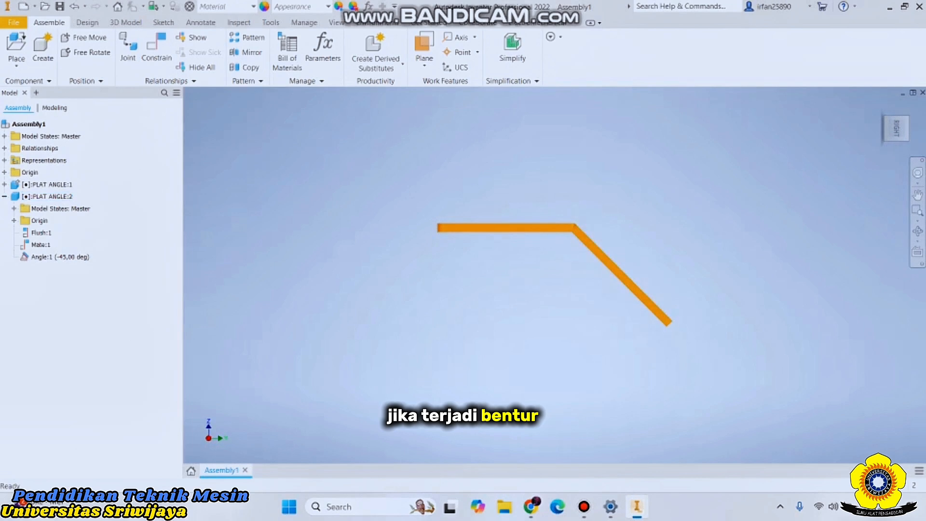
pyautogui.click(48, 257)
pyautogui.click(61, 259)
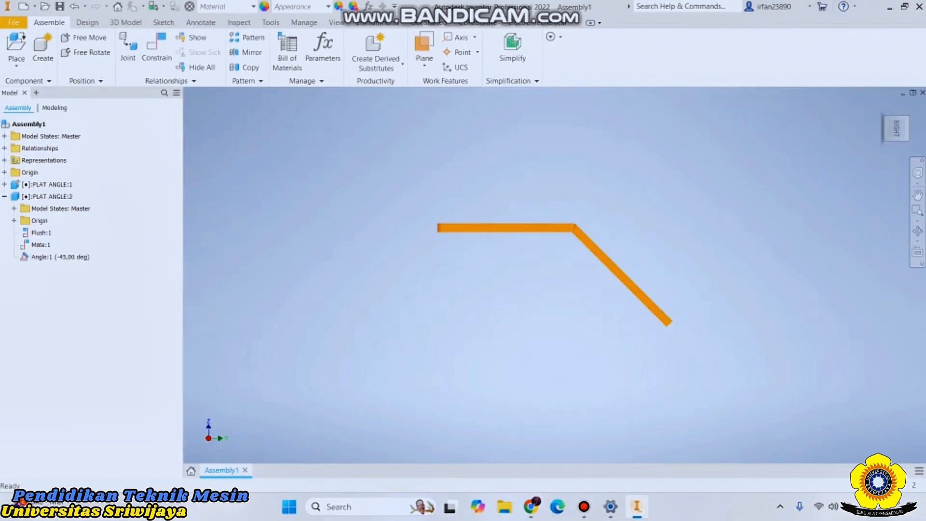
pyautogui.click(53, 257)
pyautogui.rightClick(50, 257)
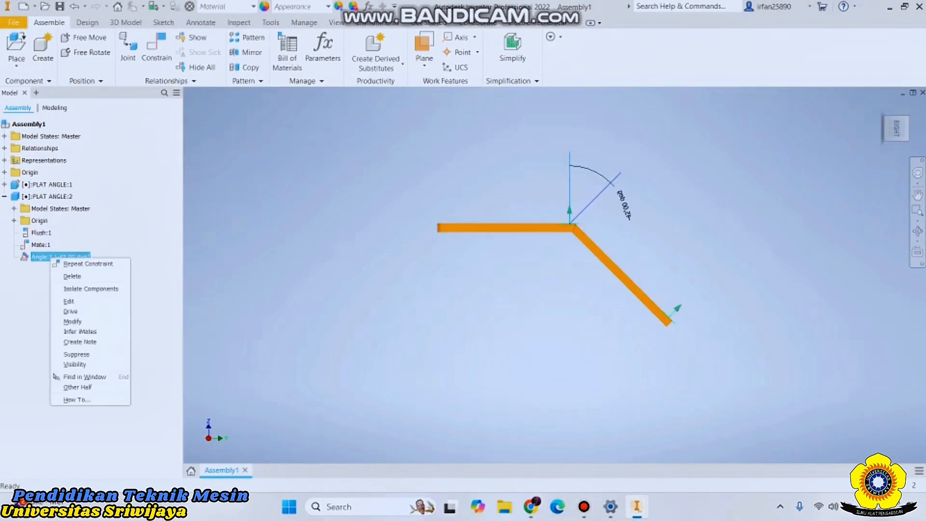
pyautogui.click(69, 301)
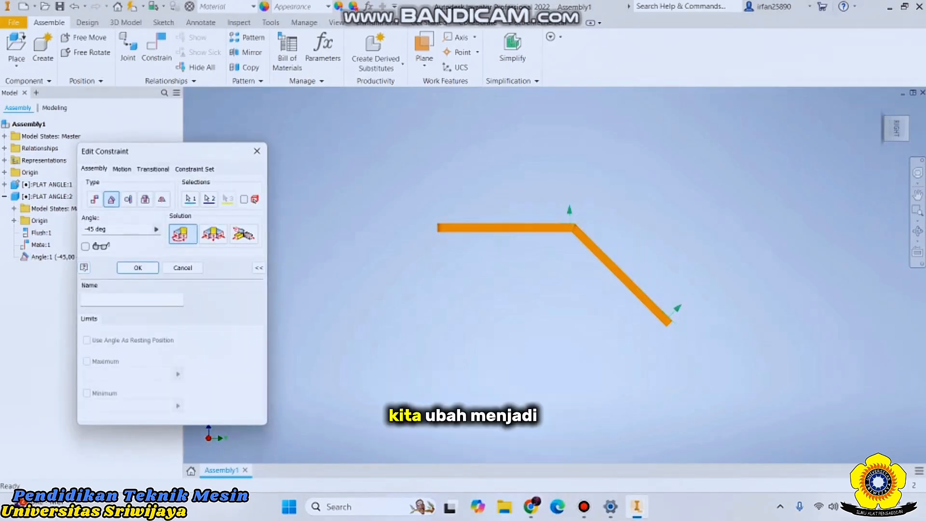
pyautogui.doubleClick(96, 229)
pyautogui.write('45')
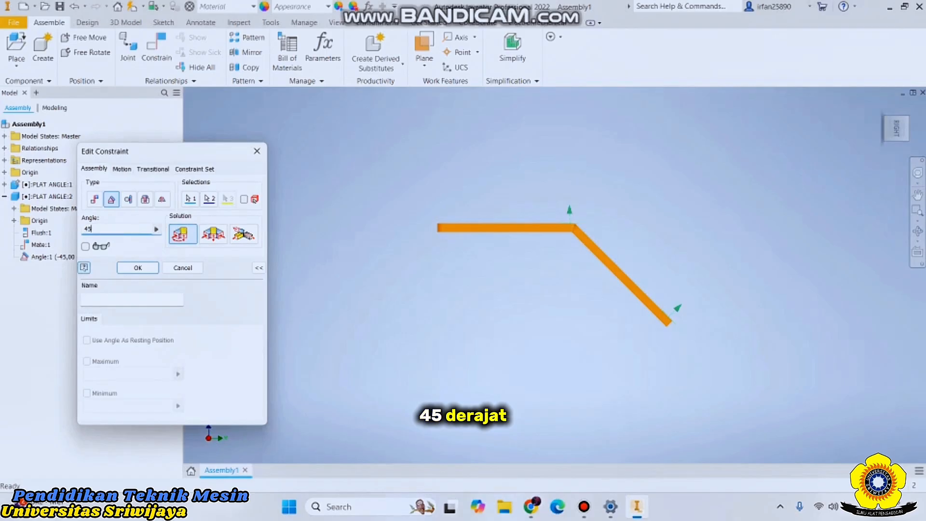
pyautogui.click(137, 267)
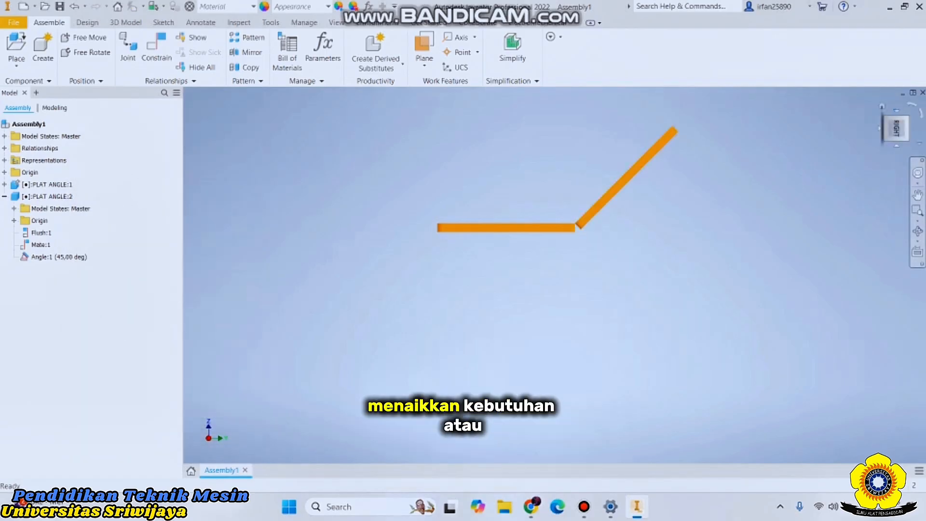
pyautogui.click(882, 106)
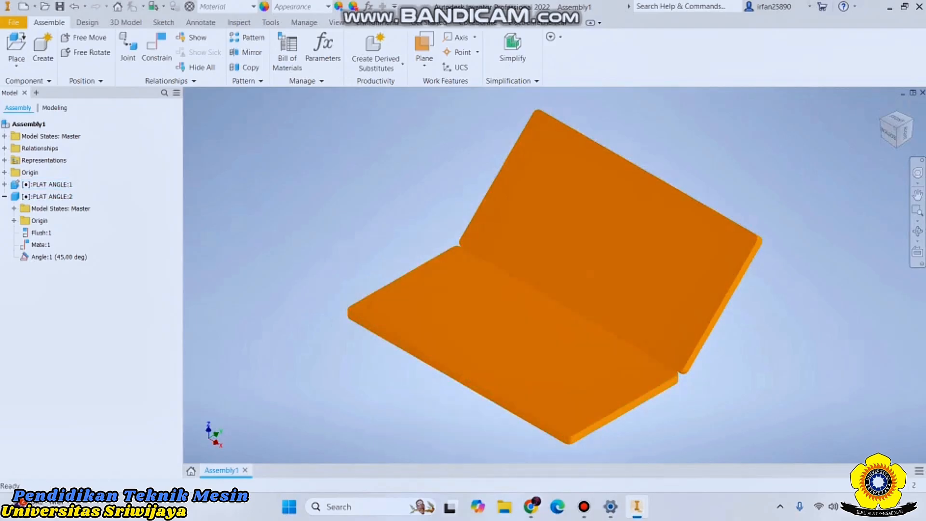
pyautogui.click(156, 51)
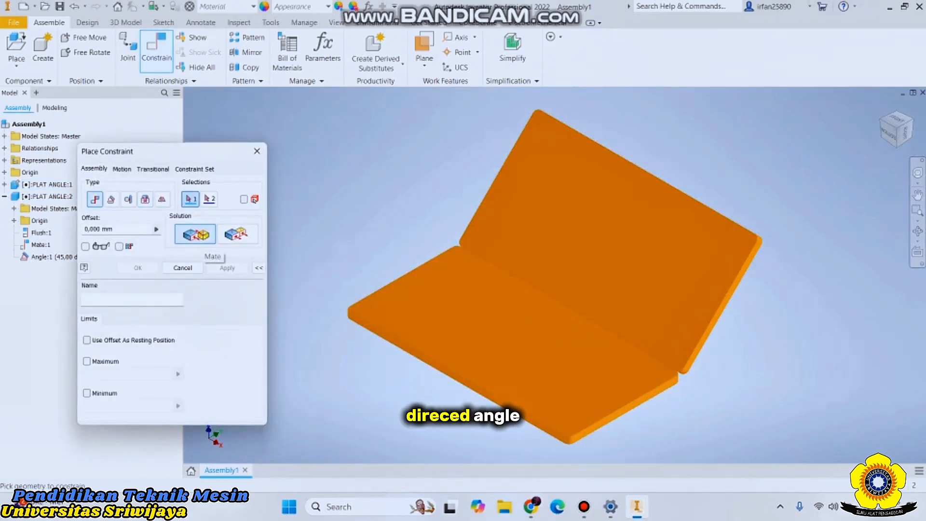
pyautogui.click(111, 200)
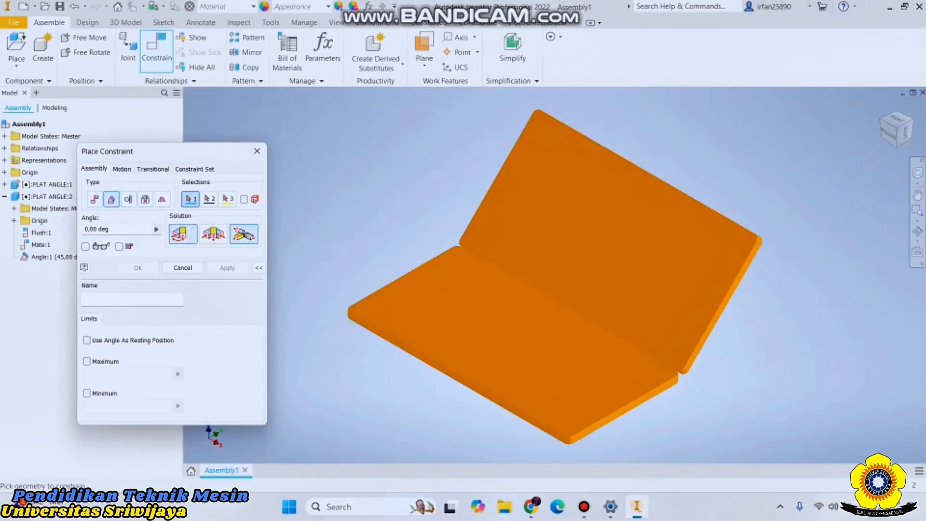
pyautogui.click(182, 268)
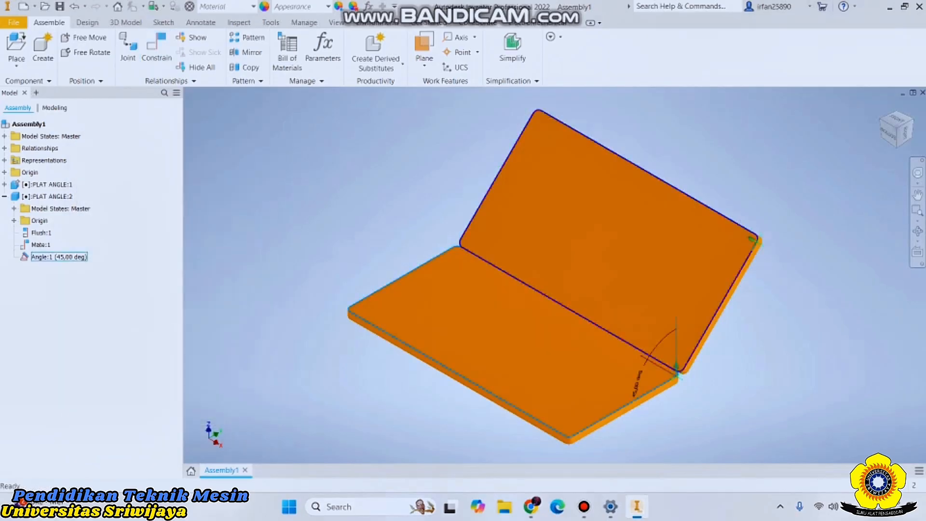
# Delete the 45 deg angle constraint from the second plate
pyautogui.click(59, 256)
pyautogui.rightClick(57, 257)
pyautogui.click(77, 274)
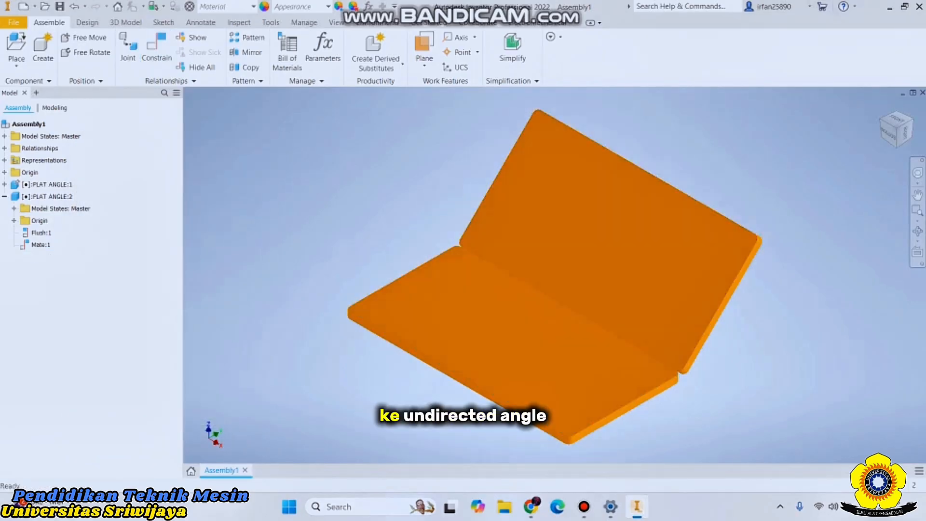
pyautogui.click(155, 51)
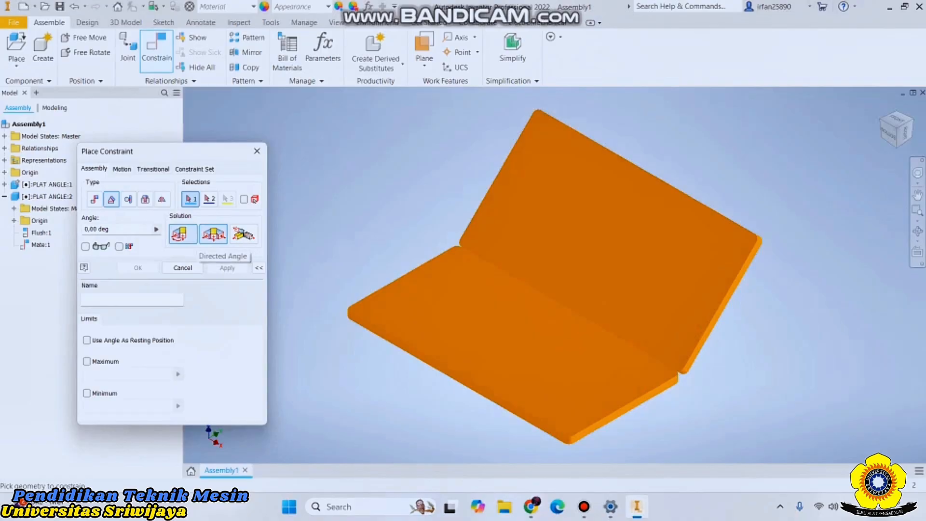
pyautogui.click(212, 234)
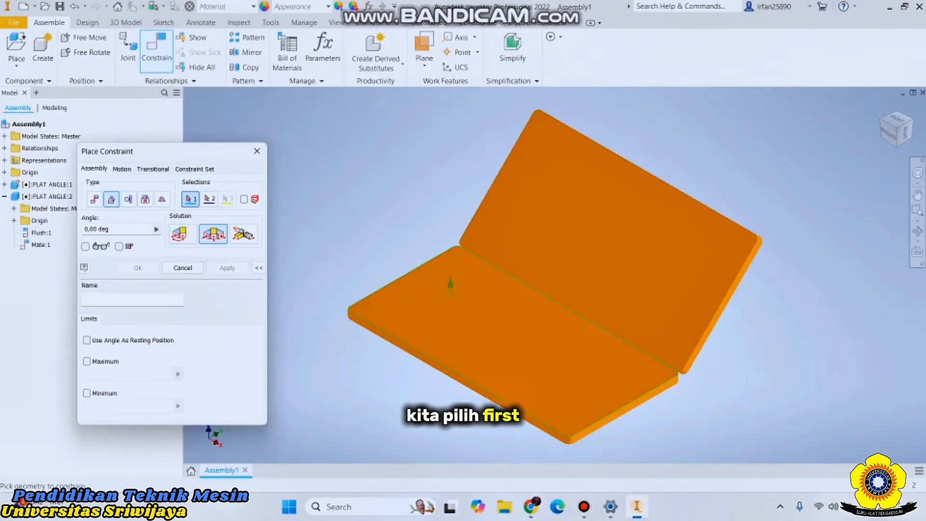
pyautogui.click(450, 285)
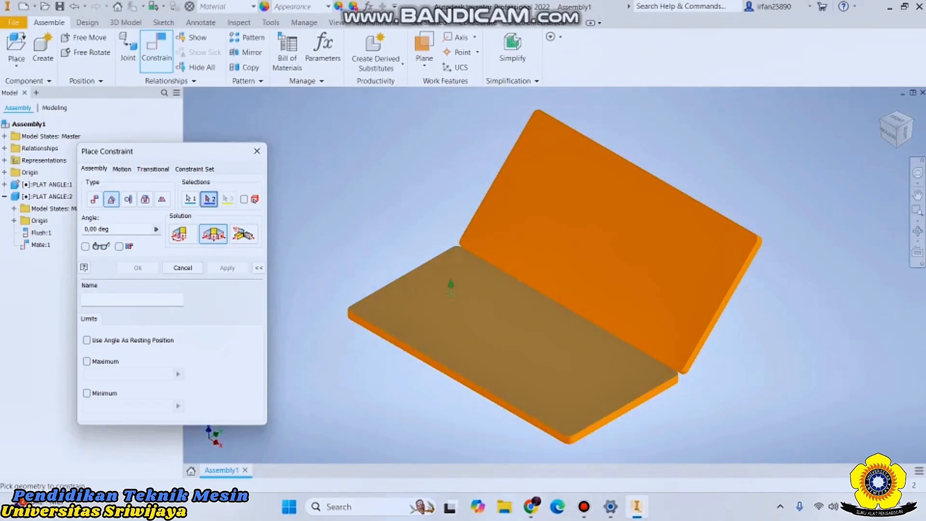
pyautogui.click(183, 268)
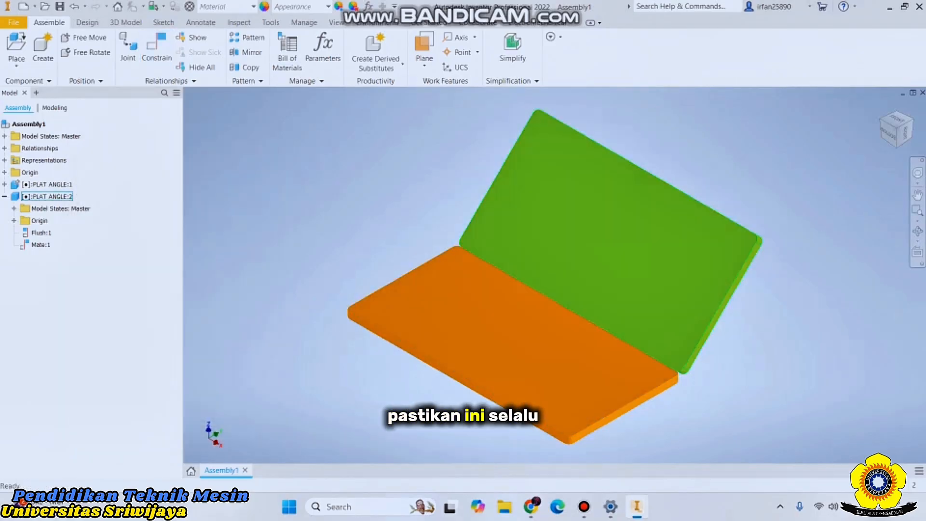
# Swing the second plate down about the shared edge until it lies level with the first plate, checking it from the right
pyautogui.moveTo(611, 240); pyautogui.dragTo(623, 258)
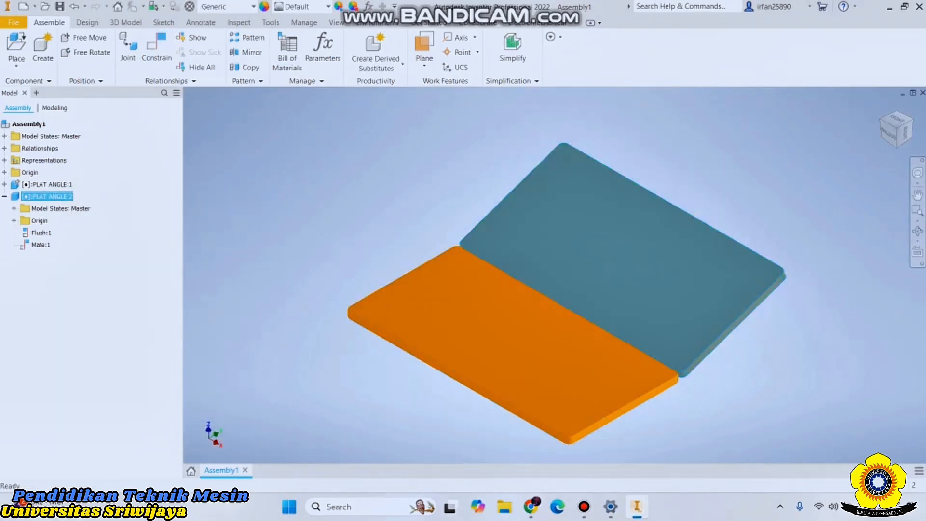
pyautogui.click(157, 49)
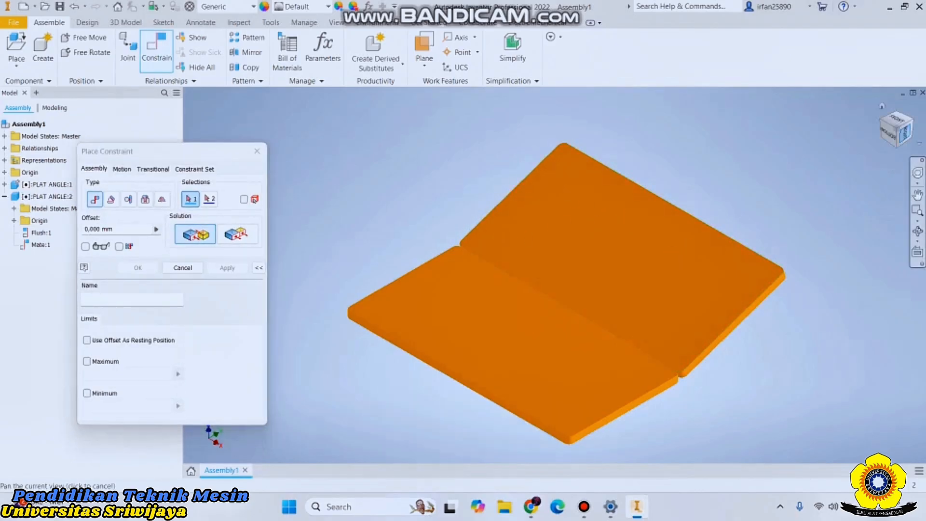
pyautogui.click(906, 132)
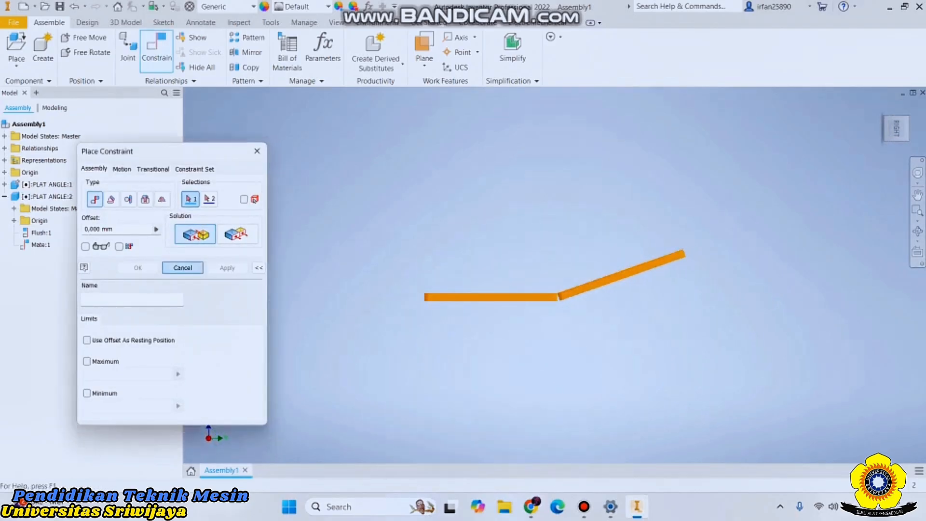
pyautogui.click(182, 267)
pyautogui.moveTo(670, 258); pyautogui.dragTo(678, 298)
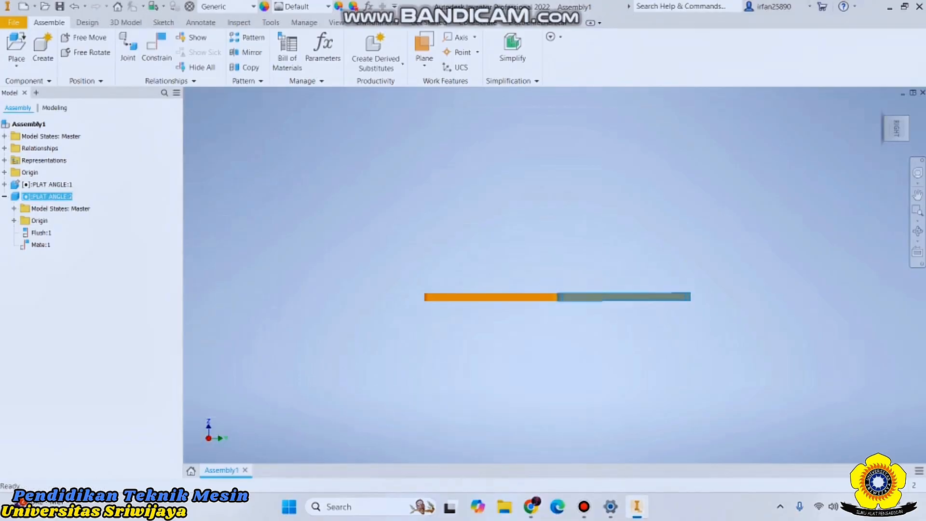
pyautogui.press('Escape')
pyautogui.click(882, 106)
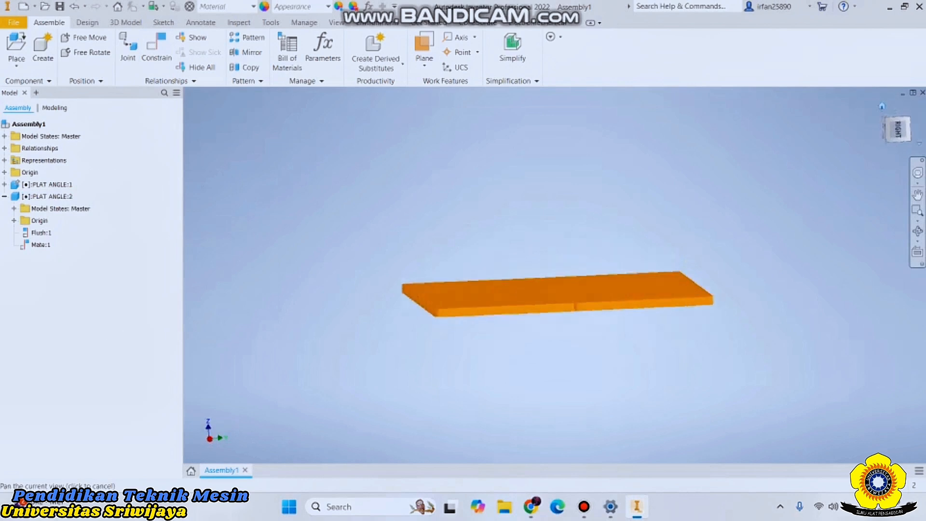
# Apply an undirected angle constraint of 45 deg between the upper faces of the first and second plates
pyautogui.click(157, 48)
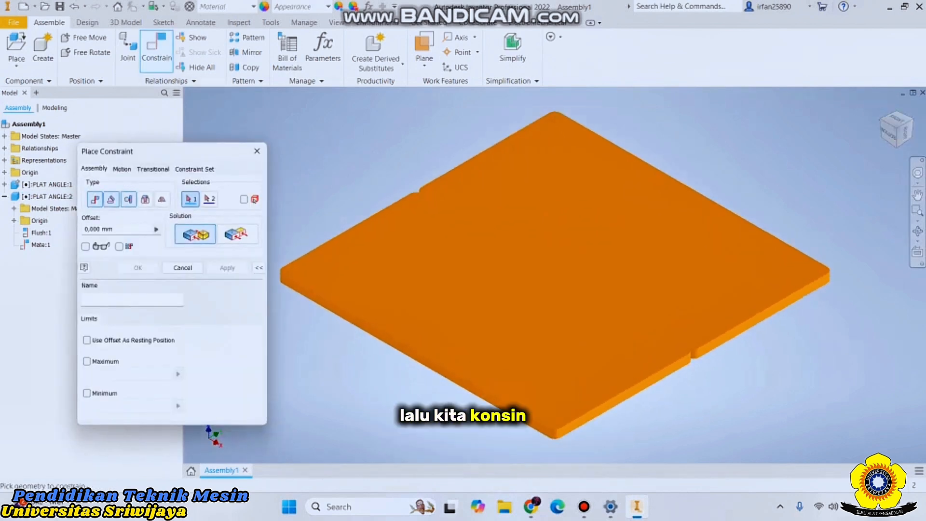
pyautogui.click(111, 198)
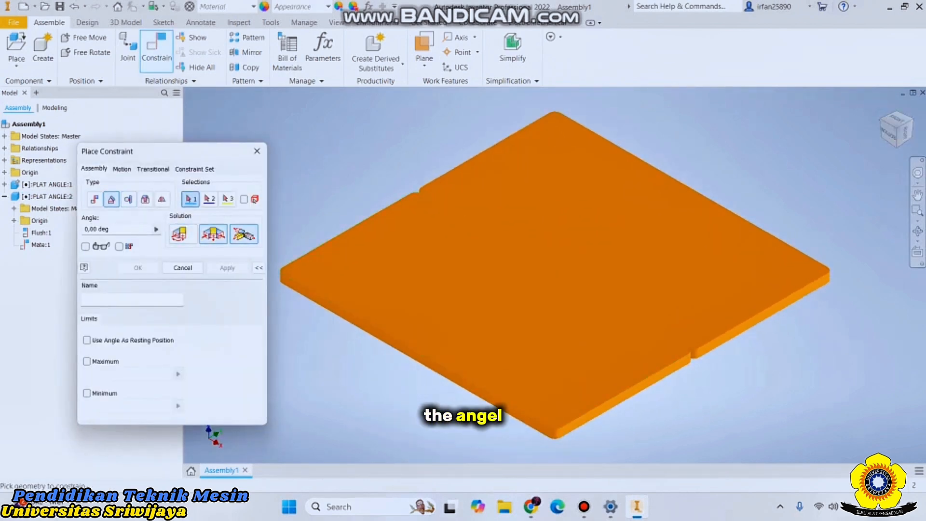
pyautogui.click(213, 234)
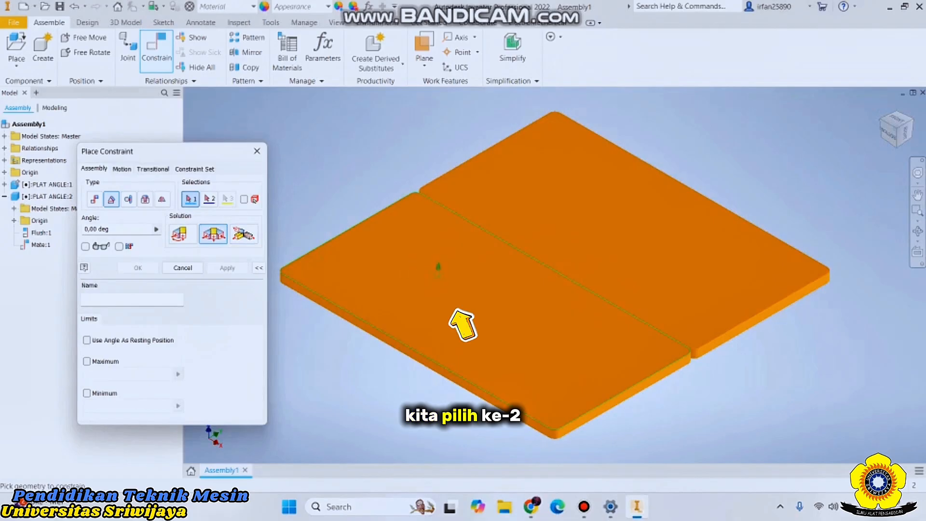
pyautogui.click(458, 314)
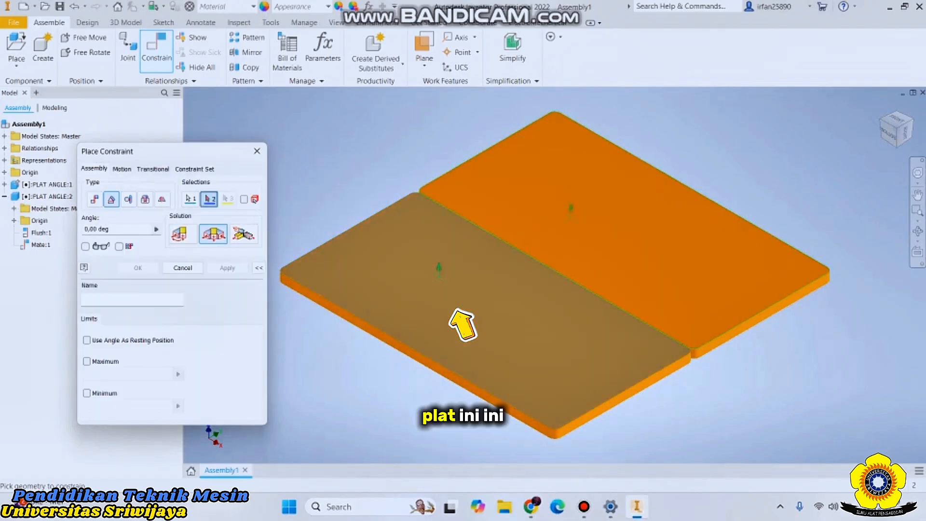
pyautogui.click(566, 206)
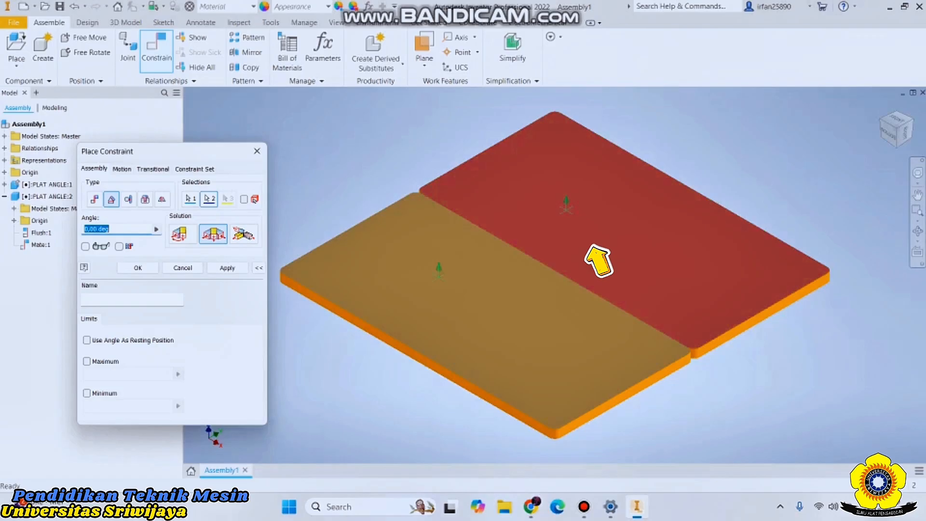
pyautogui.write('45')
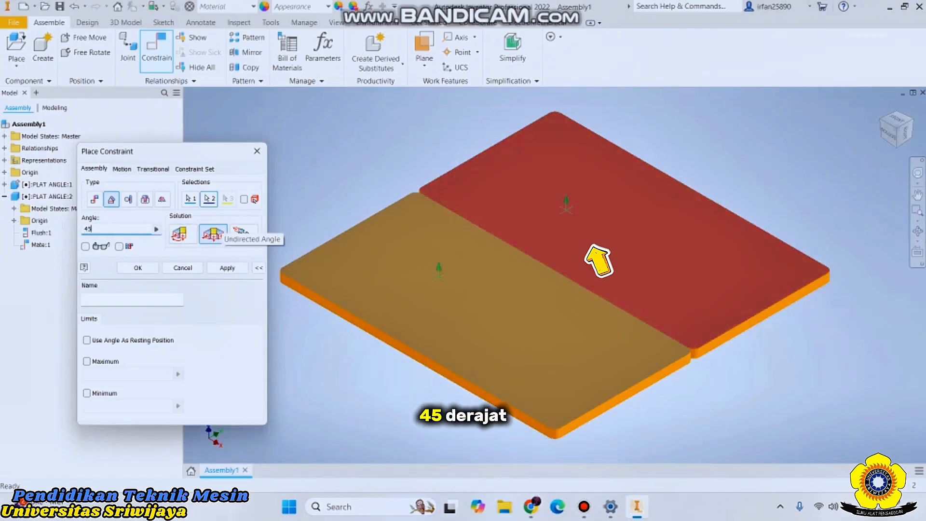
pyautogui.click(227, 268)
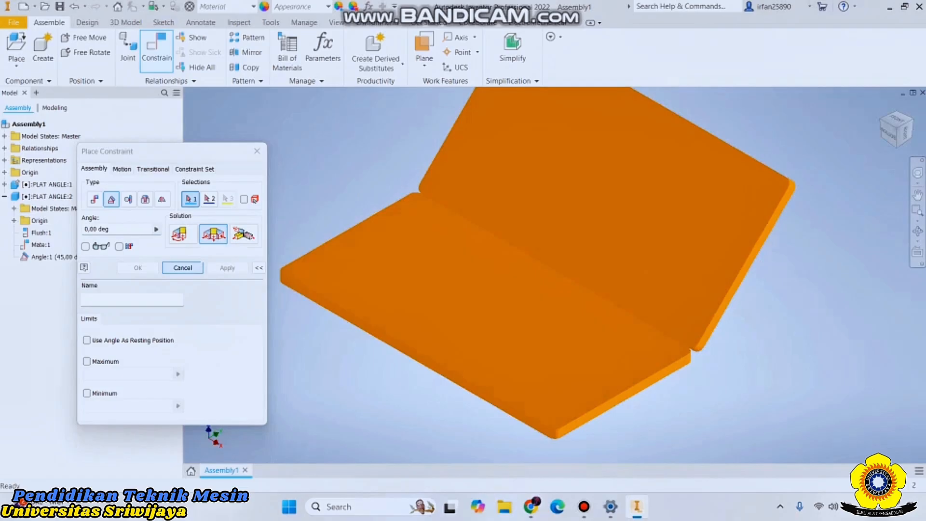
pyautogui.click(183, 268)
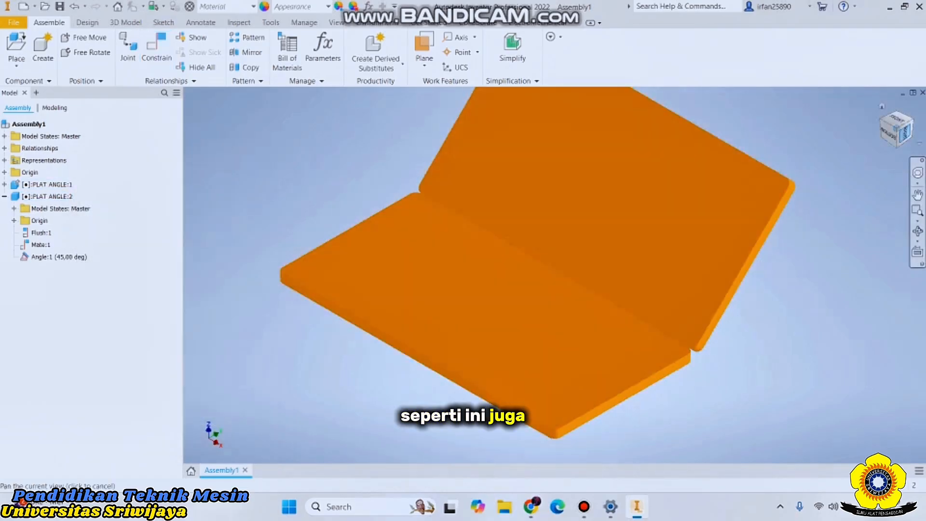
pyautogui.click(906, 133)
pyautogui.click(882, 106)
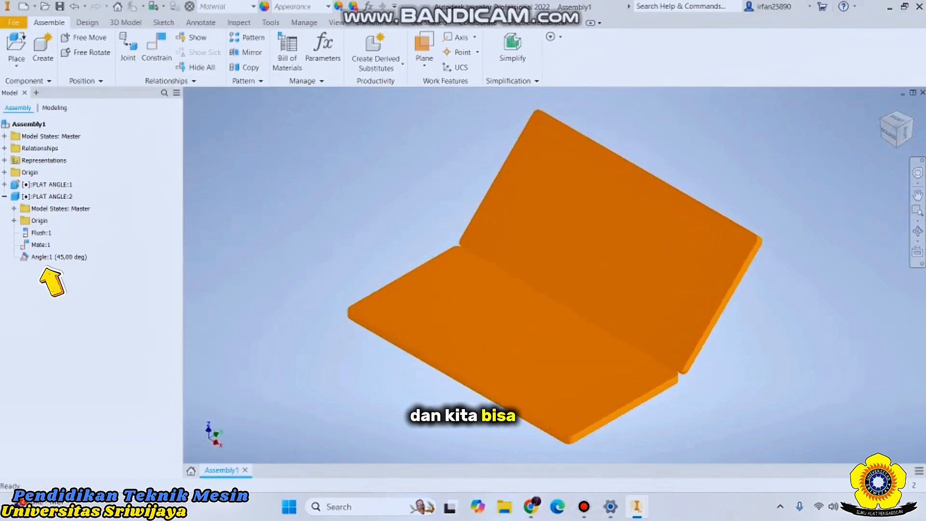
# Edit the second plate's angle constraint to use limits of 45 deg maximum and 0 deg minimum, and test the plate's movement
pyautogui.click(47, 257)
pyautogui.rightClick(68, 257)
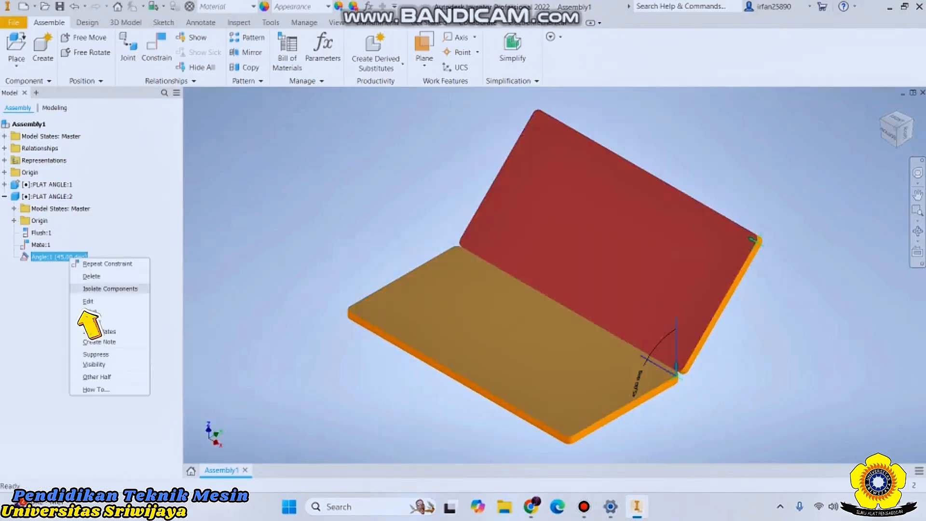
pyautogui.click(87, 302)
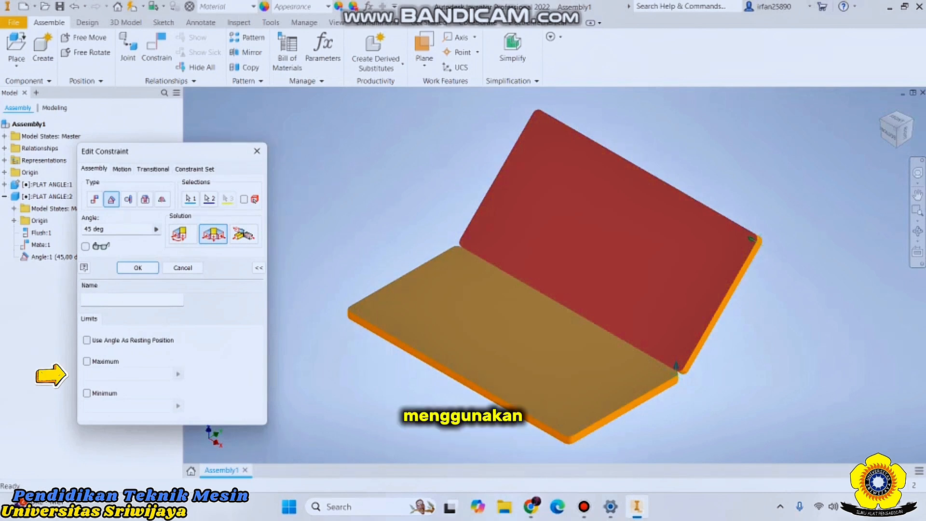
pyautogui.click(87, 361)
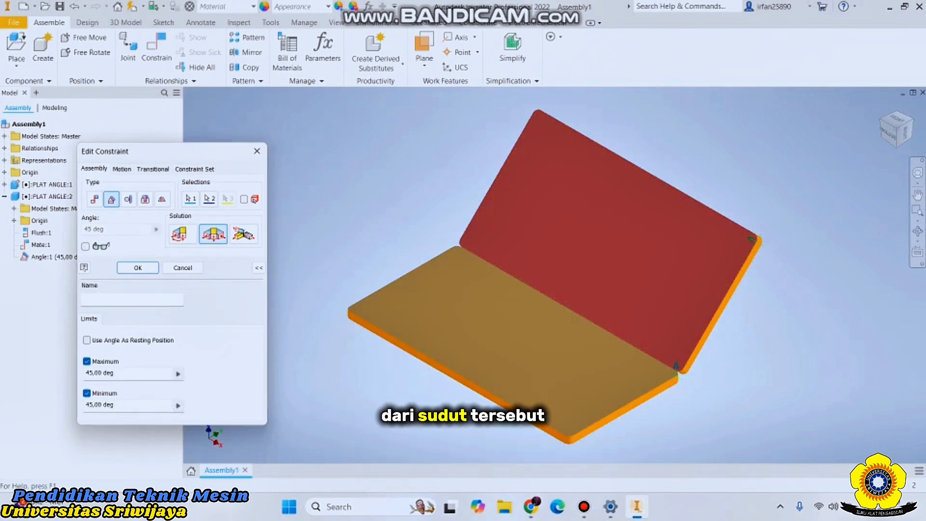
pyautogui.click(89, 404)
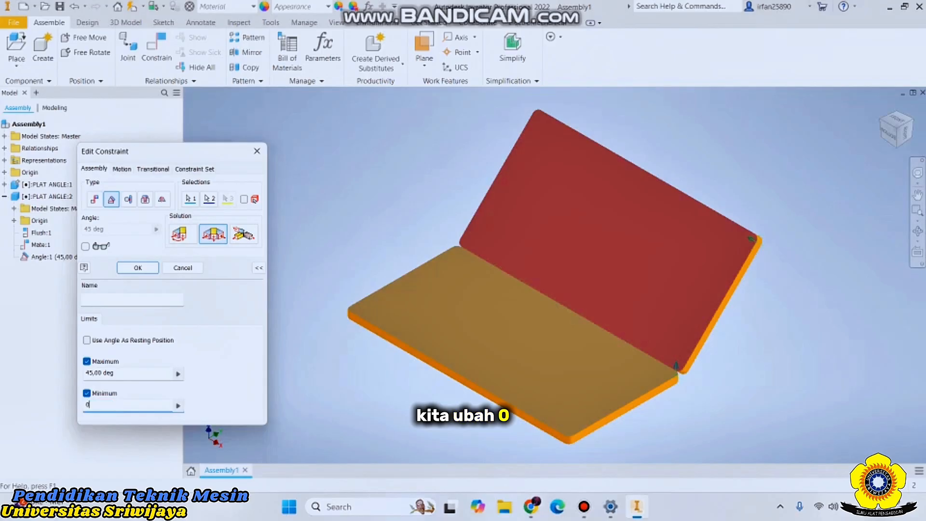
pyautogui.press('Return')
pyautogui.moveTo(609, 241)
pyautogui.mouseDown()
pyautogui.moveTo(626, 285)
pyautogui.moveTo(612, 245)
pyautogui.moveTo(609, 334)
pyautogui.moveTo(612, 245)
pyautogui.moveTo(610, 334)
pyautogui.moveTo(625, 286)
pyautogui.moveTo(612, 242)
pyautogui.moveTo(624, 284)
pyautogui.moveTo(610, 334)
pyautogui.moveTo(612, 241)
pyautogui.mouseUp()
# Delete the limited angle constraint and swing the second plate down level with the first
pyautogui.click(41, 256)
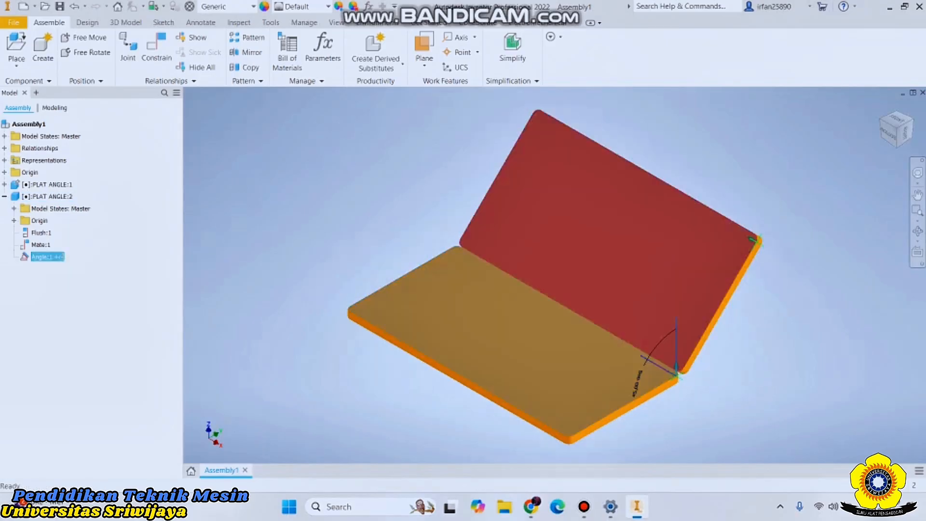
pyautogui.rightClick(41, 257)
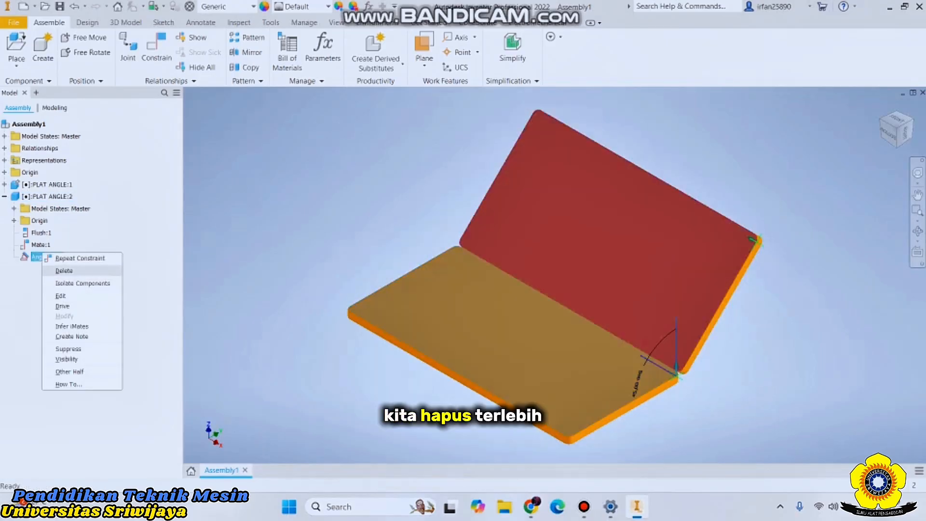
pyautogui.click(64, 270)
pyautogui.moveTo(634, 201); pyautogui.dragTo(658, 260)
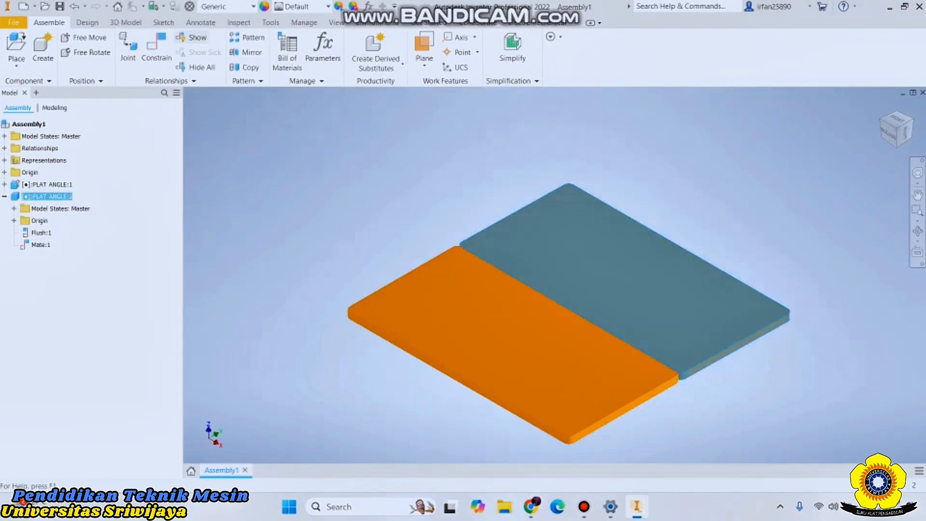
pyautogui.click(155, 48)
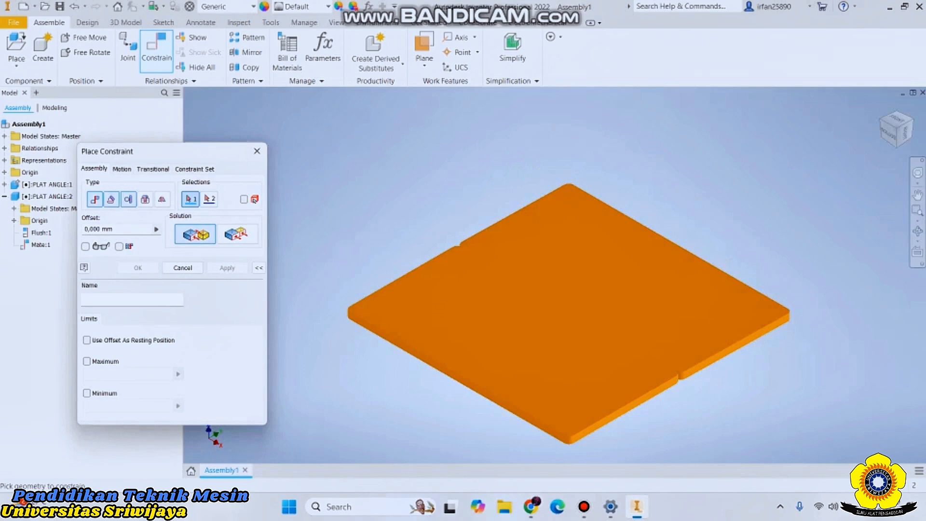
pyautogui.click(112, 200)
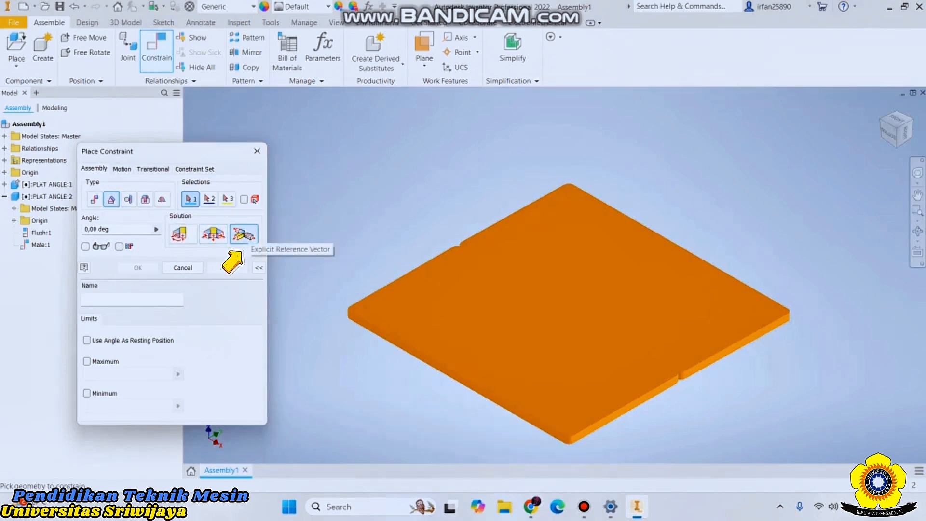
pyautogui.moveTo(225, 151); pyautogui.dragTo(367, 125)
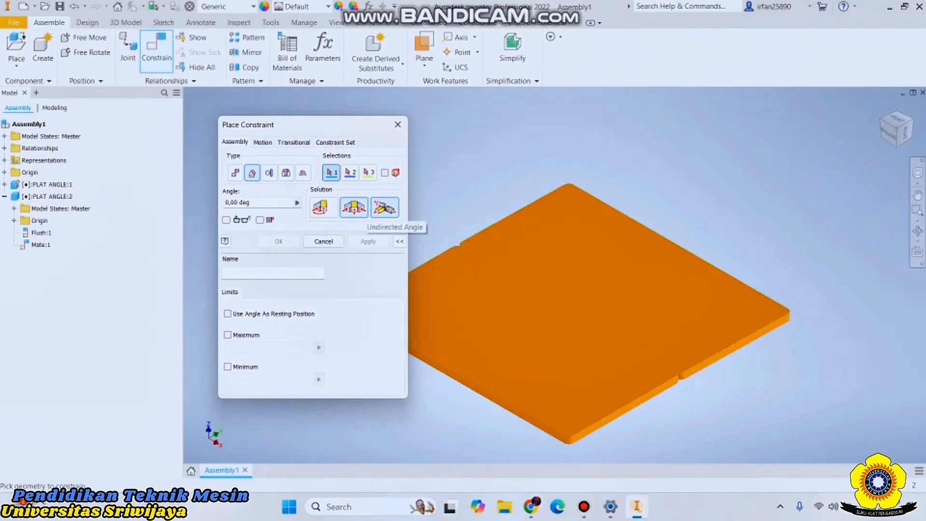
pyautogui.click(384, 207)
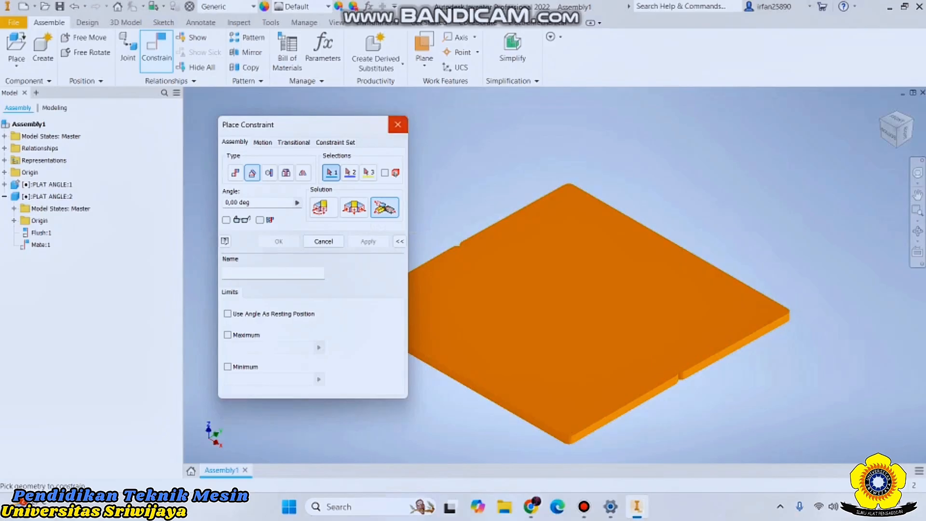
pyautogui.click(398, 125)
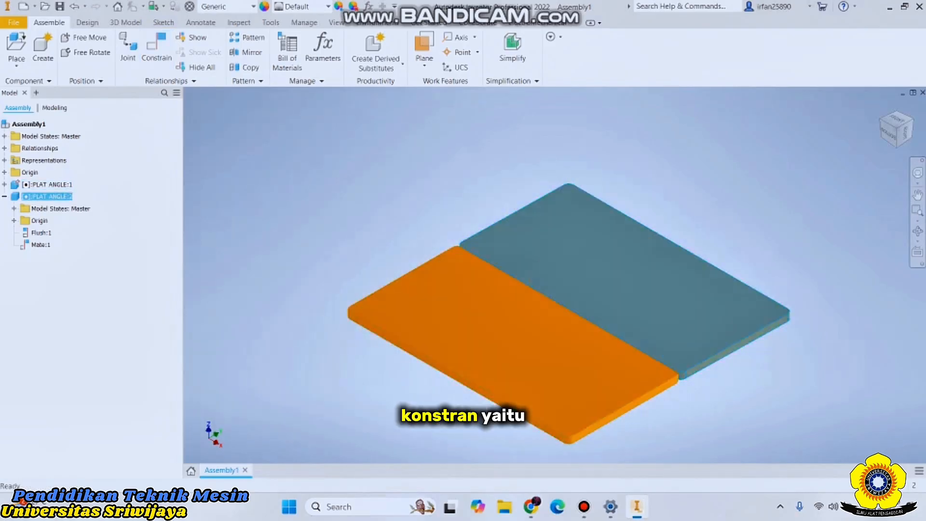
# Turn on visibility of the assembly's XY origin plane and view it with the plates from the right
pyautogui.click(5, 172)
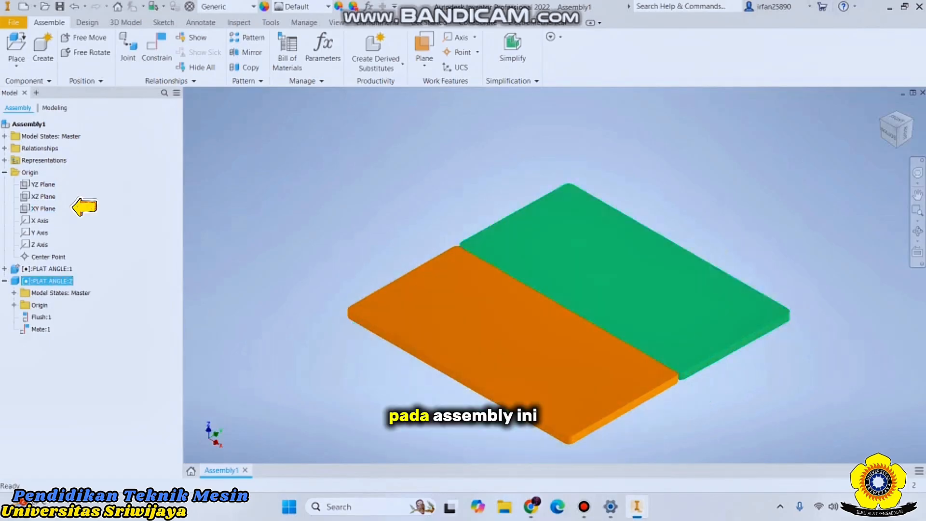
pyautogui.rightClick(42, 209)
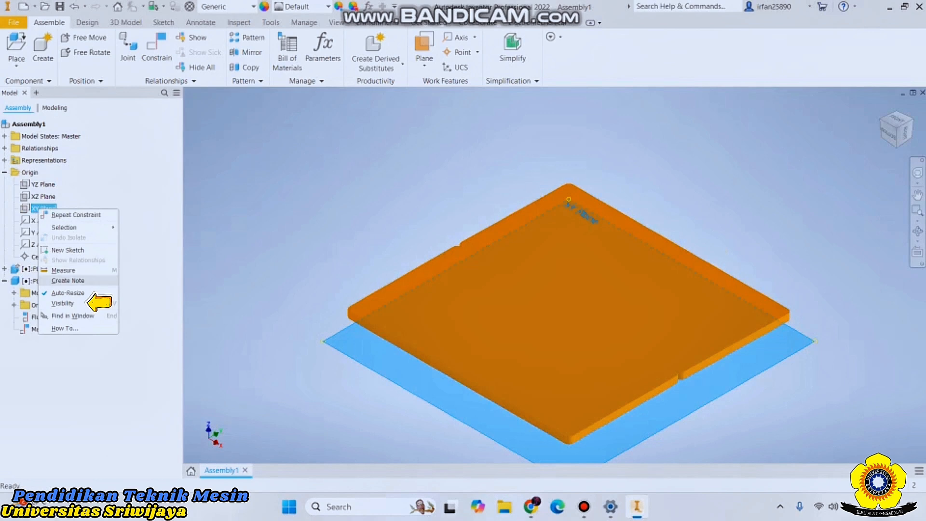
pyautogui.click(63, 303)
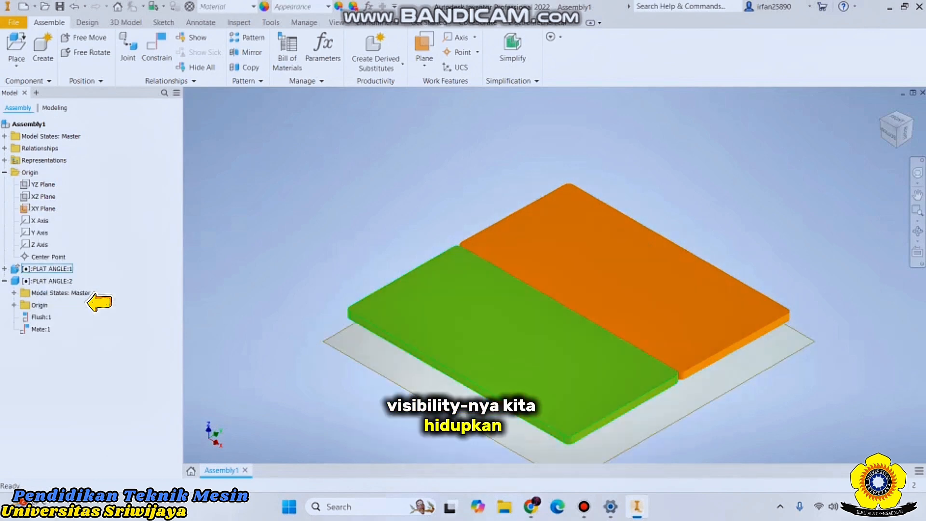
pyautogui.click(912, 127)
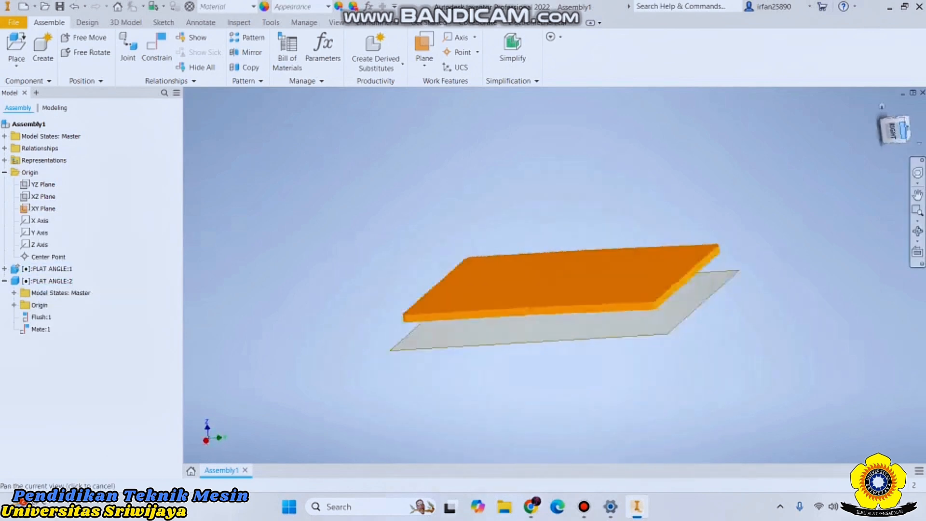
# Apply an explicit reference vector angle constraint of 45 deg between the two plates' upper faces, using the XY plane as reference
pyautogui.click(882, 106)
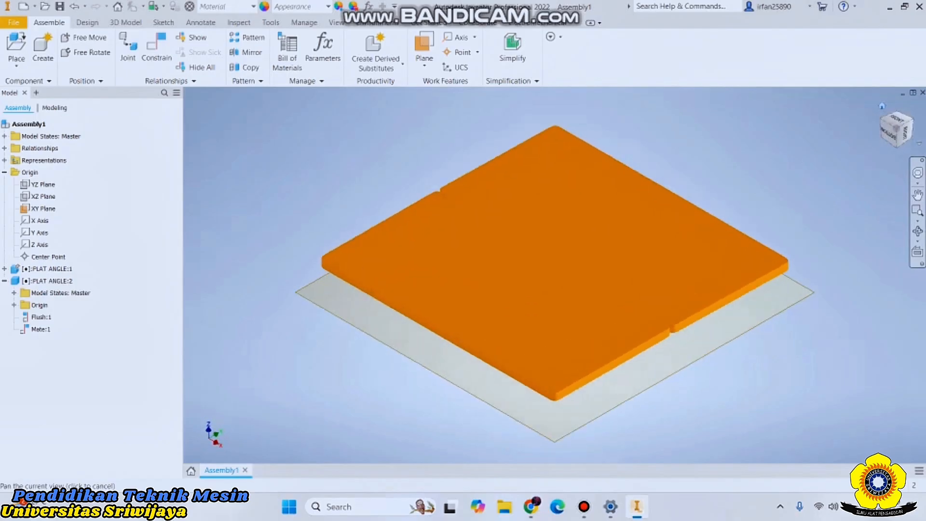
pyautogui.click(157, 50)
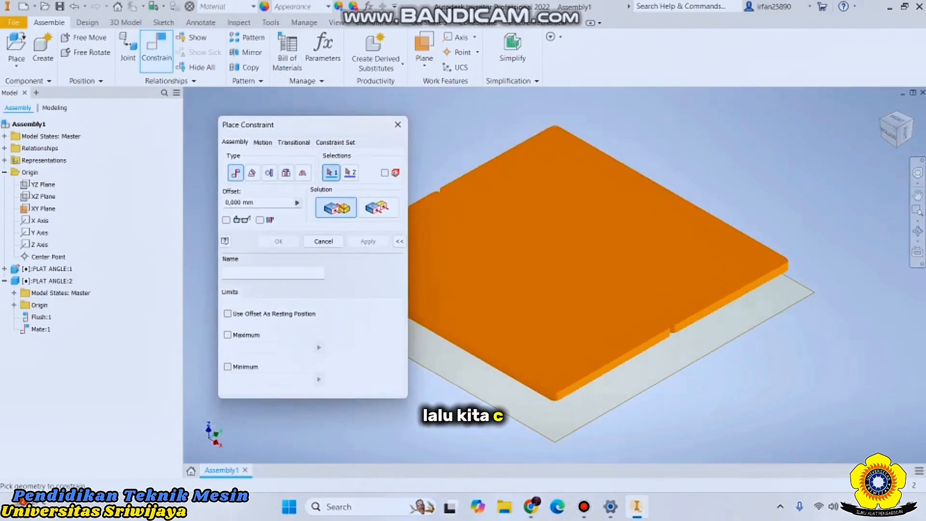
pyautogui.click(251, 172)
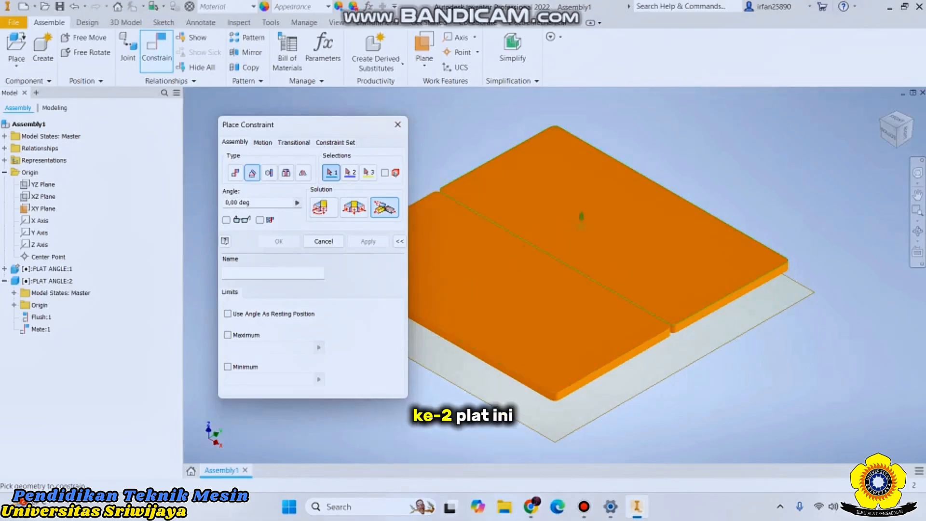
pyautogui.click(511, 312)
pyautogui.click(616, 234)
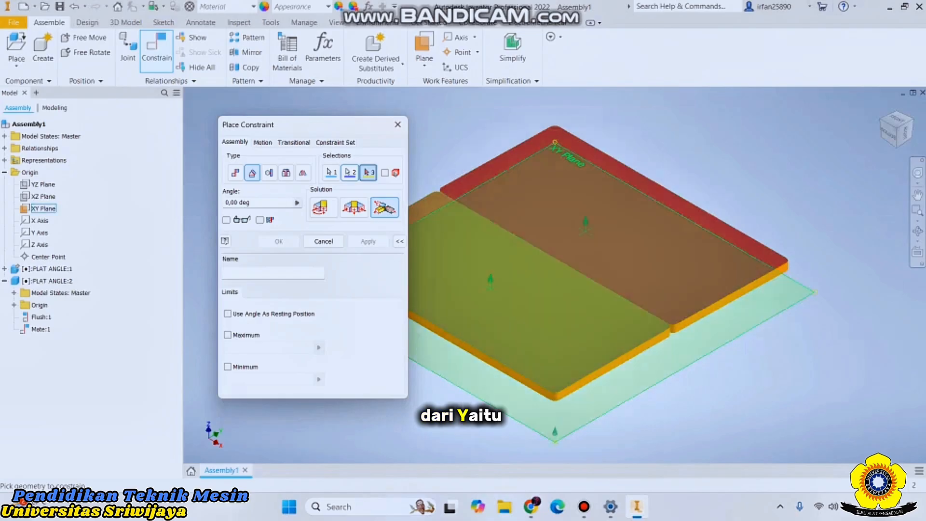
pyautogui.click(572, 436)
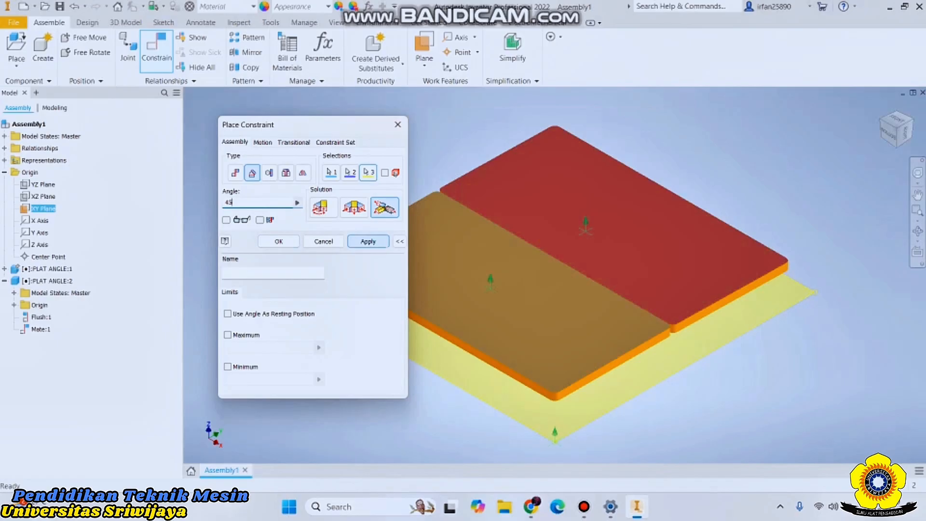
pyautogui.press('Return')
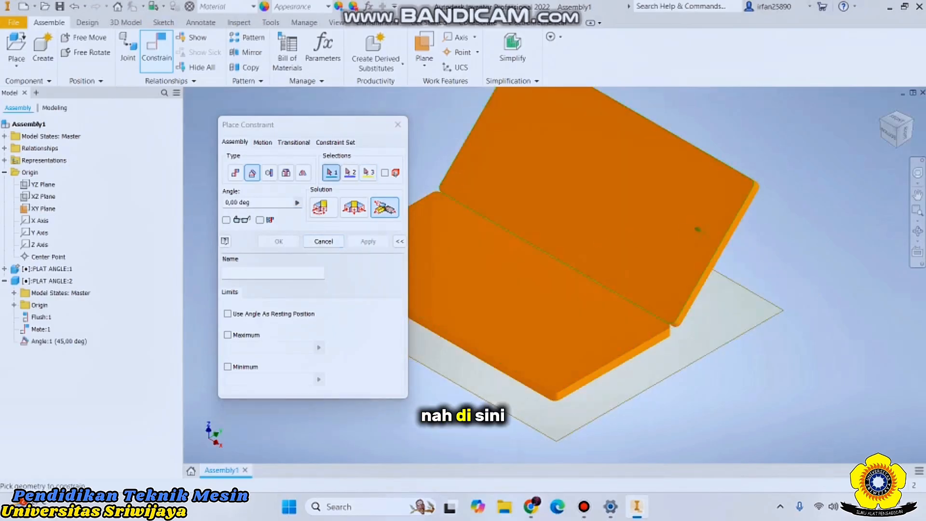
pyautogui.click(905, 132)
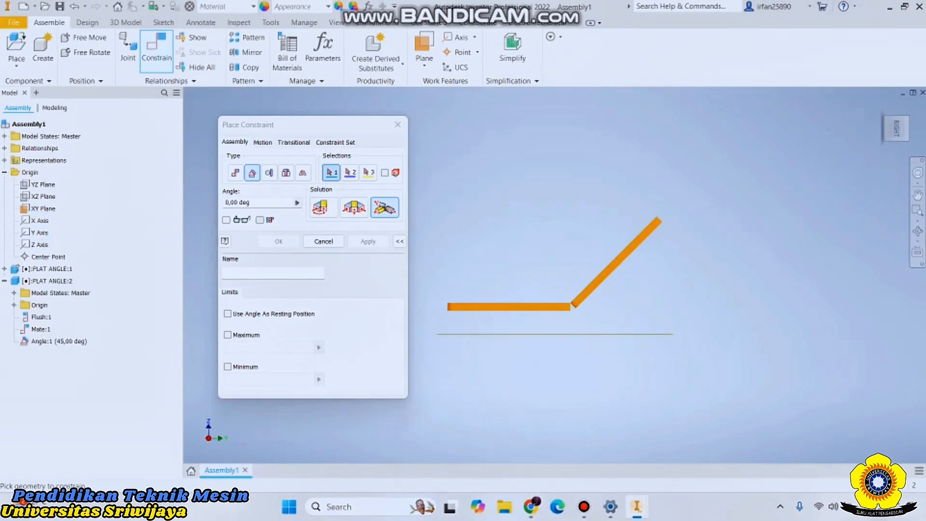
pyautogui.click(324, 241)
pyautogui.click(617, 262)
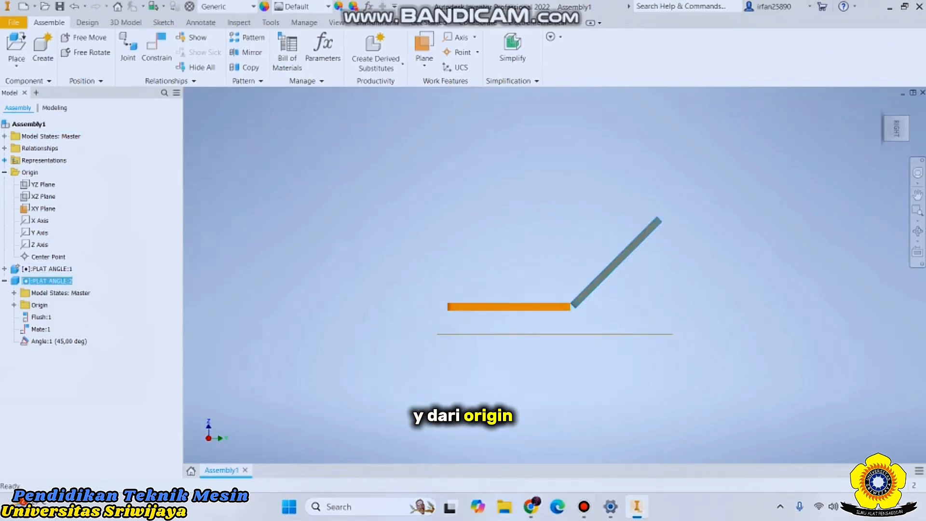
# Edit the second plate's angle constraint to use limits of 45 deg maximum and 0 deg minimum
pyautogui.click(882, 116)
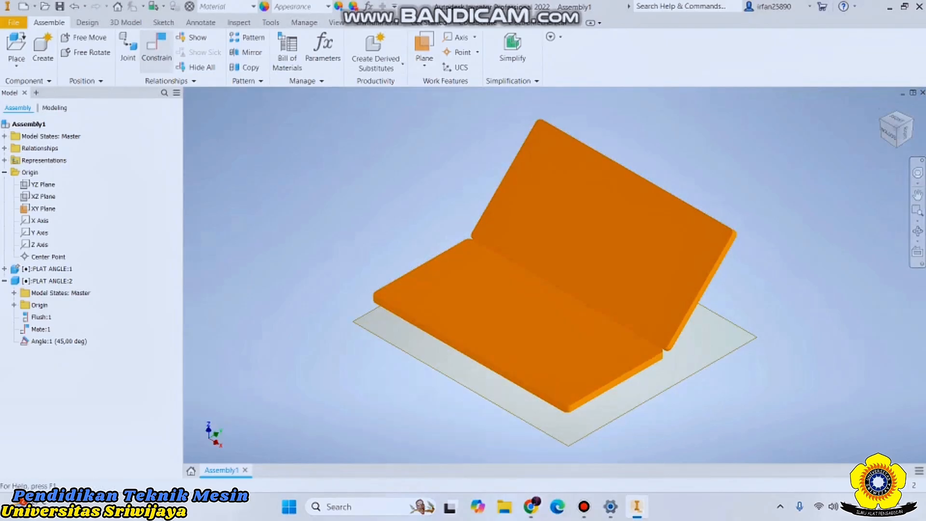
pyautogui.click(156, 49)
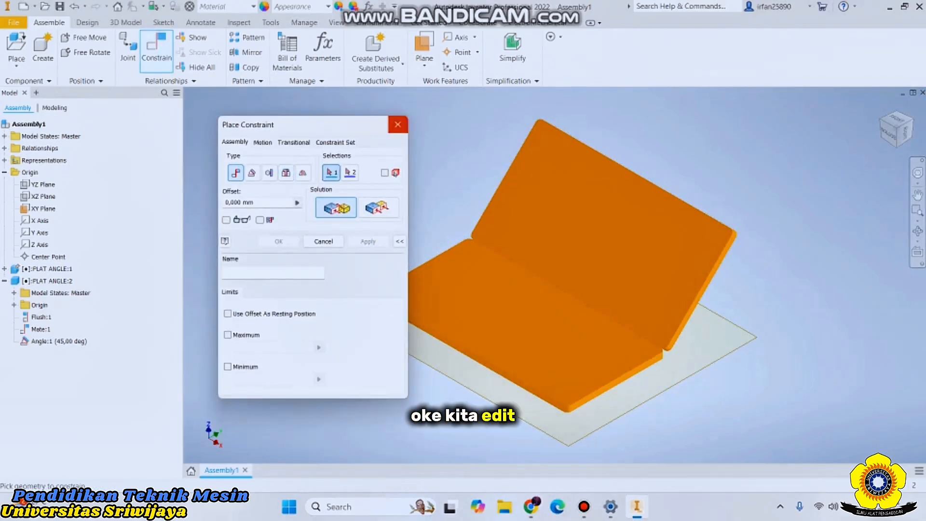
pyautogui.click(397, 125)
pyautogui.click(46, 341)
pyautogui.rightClick(46, 341)
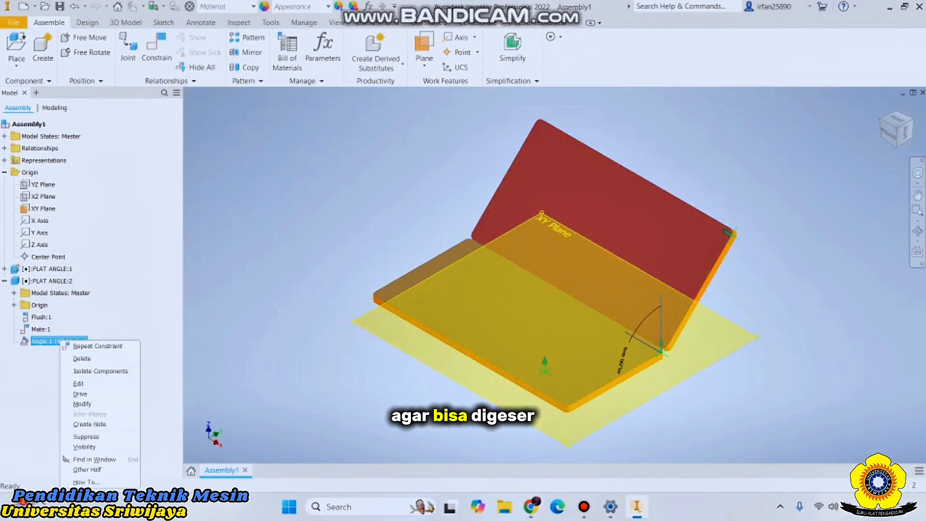
pyautogui.click(109, 384)
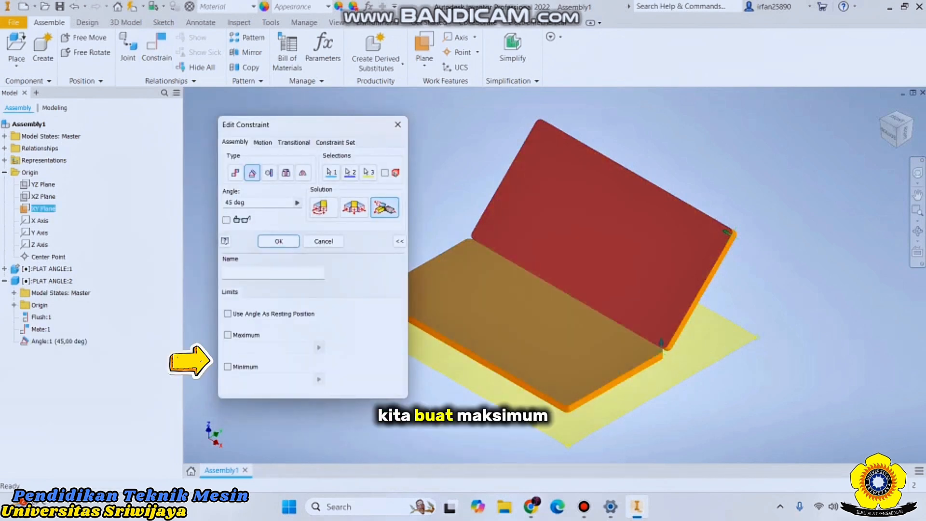
pyautogui.click(227, 335)
pyautogui.click(227, 367)
pyautogui.moveTo(261, 379); pyautogui.dragTo(225, 378)
pyautogui.write('0')
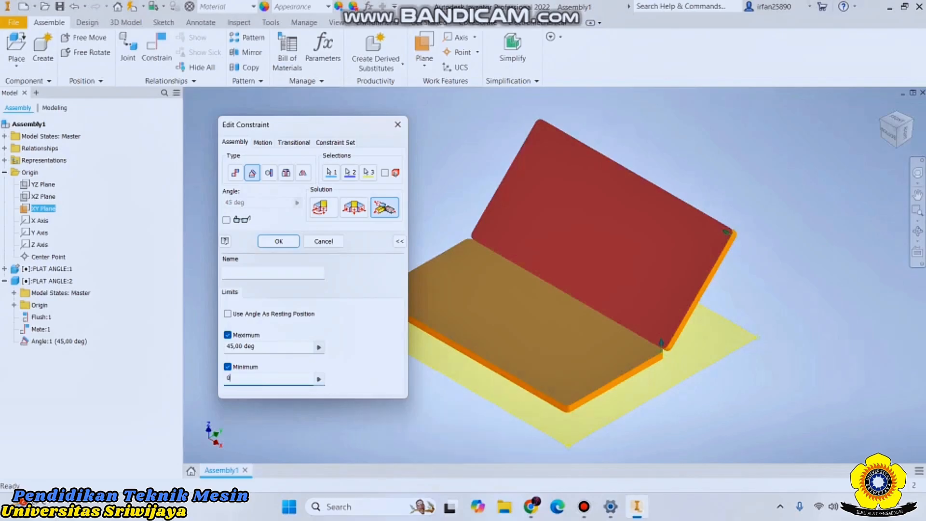
pyautogui.press('Return')
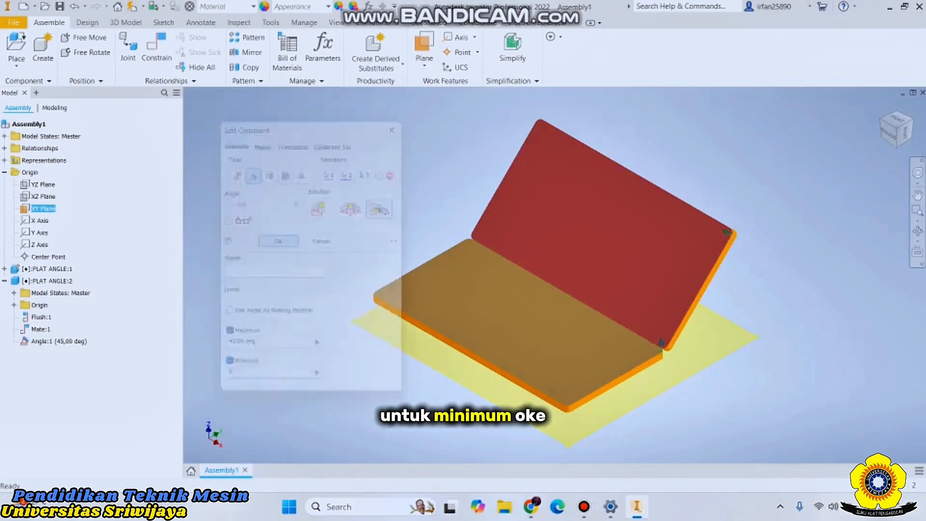
# Swing the second plate down level with the first and check its limited movement from the right side
pyautogui.click(617, 269)
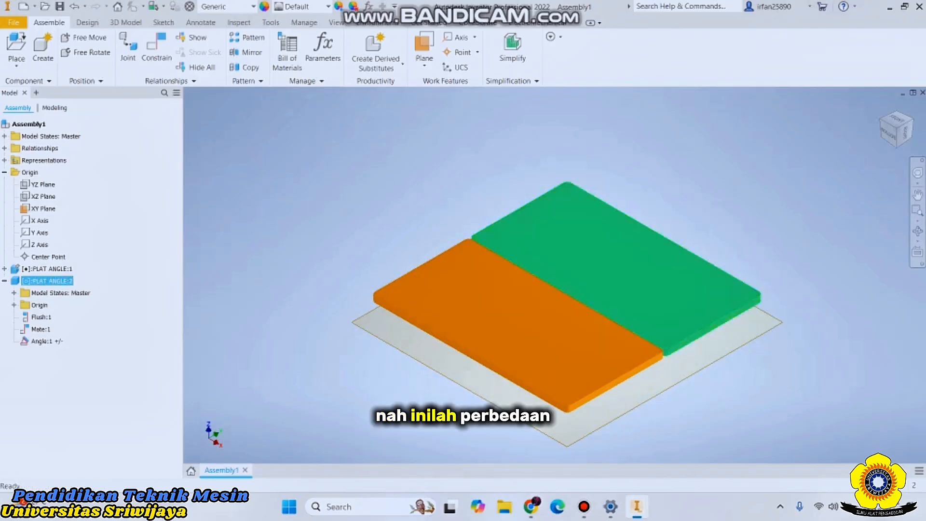
pyautogui.click(781, 208)
pyautogui.click(906, 133)
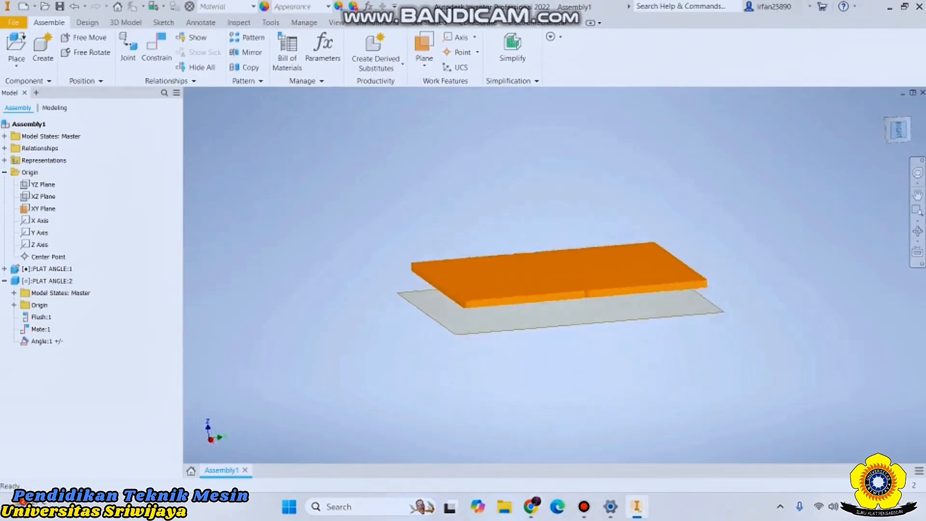
pyautogui.moveTo(644, 263)
pyautogui.mouseDown()
pyautogui.moveTo(618, 328)
pyautogui.moveTo(644, 263)
pyautogui.mouseUp()
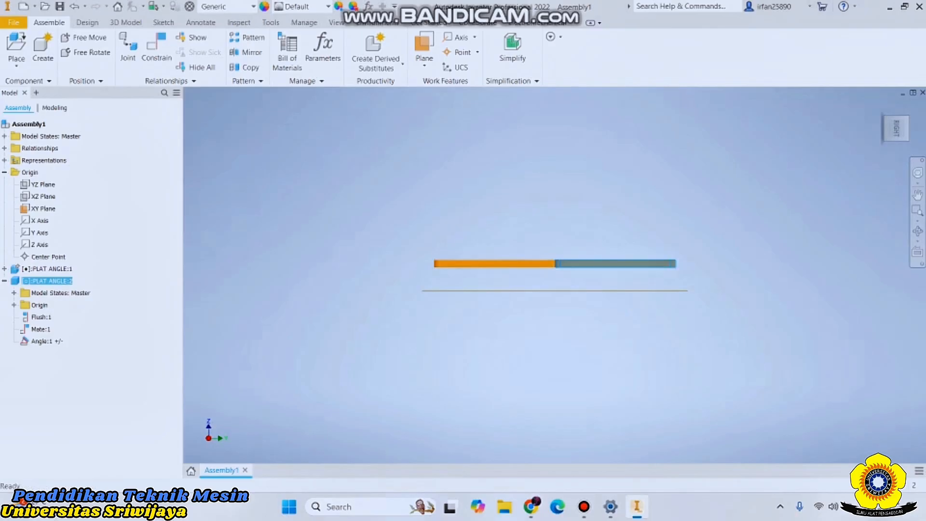
pyautogui.click(782, 207)
pyautogui.click(883, 108)
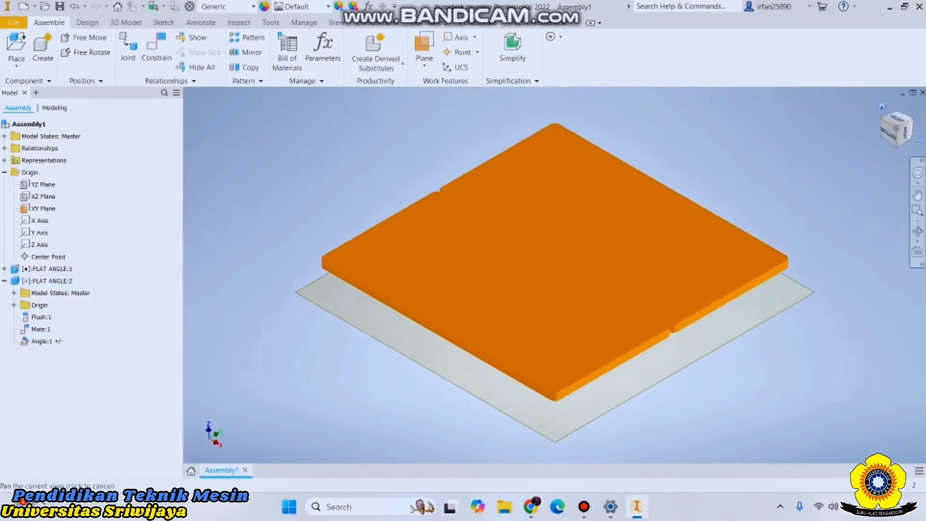
pyautogui.click(156, 48)
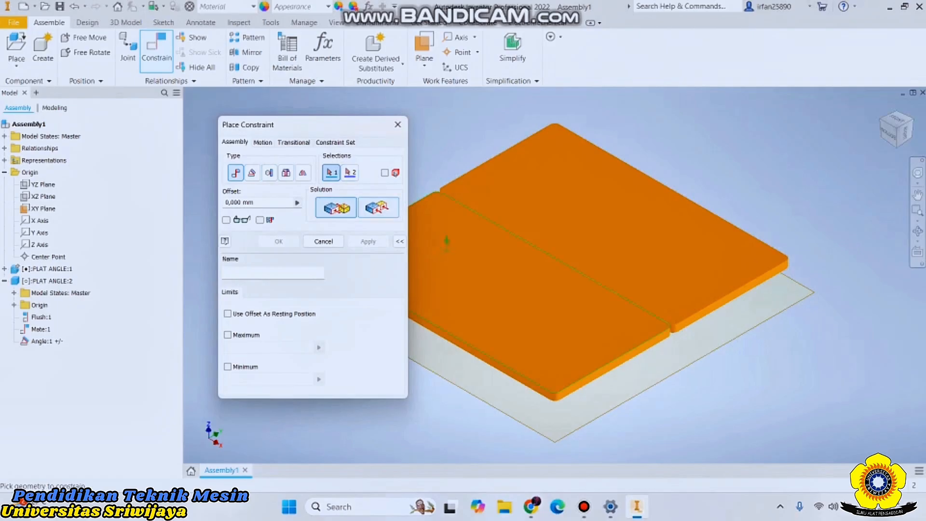
pyautogui.click(253, 172)
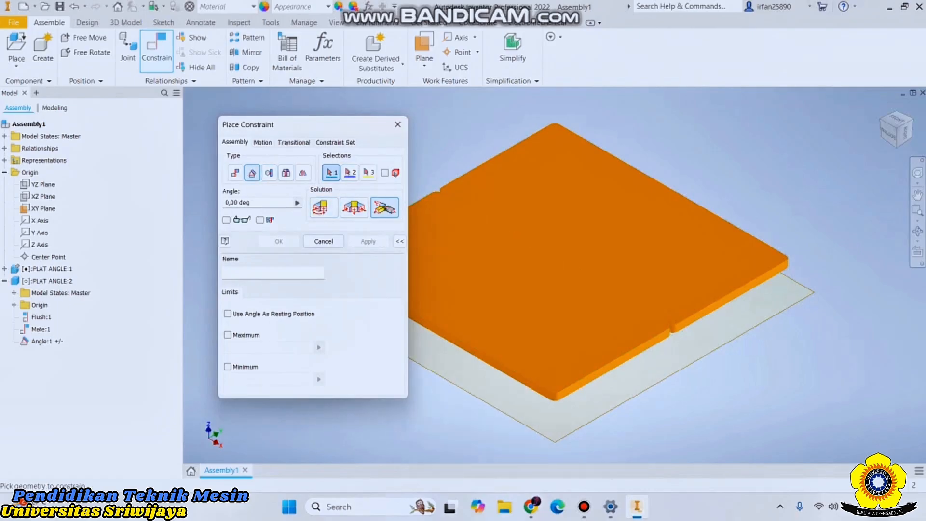
pyautogui.press('Escape')
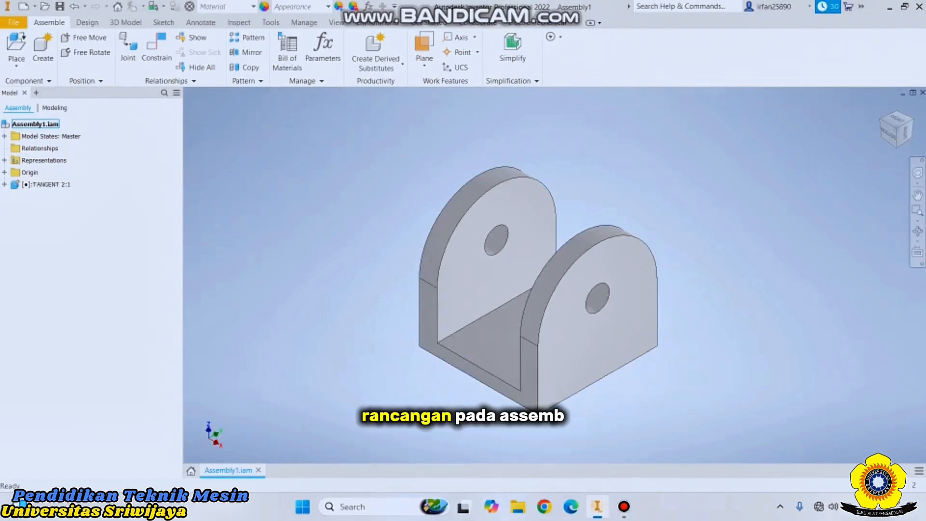
# Place one more copy of the TANGENT 2 bracket in the assembly, beside the existing one
pyautogui.click(87, 23)
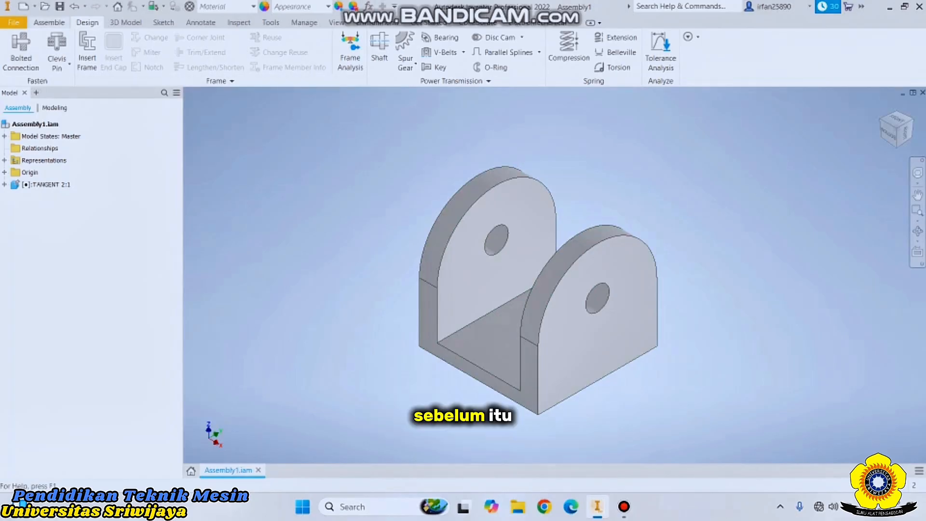
pyautogui.click(49, 23)
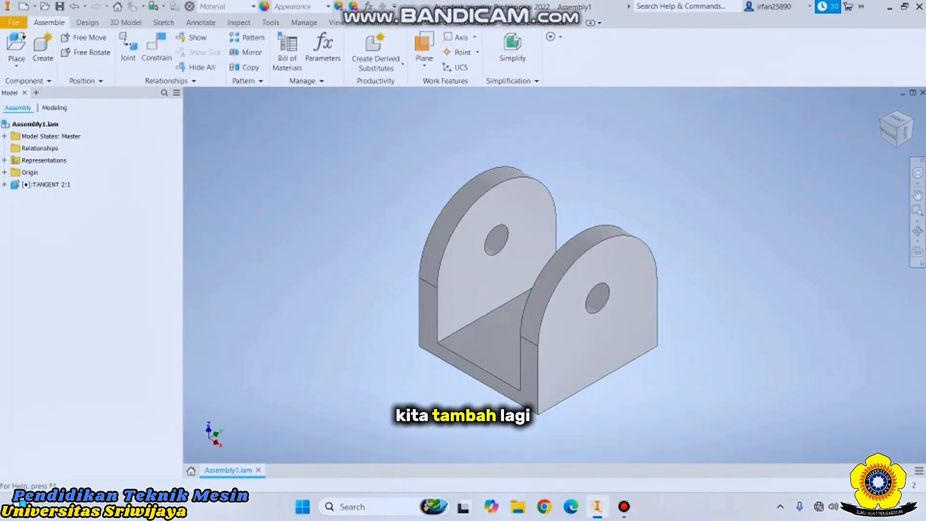
pyautogui.click(17, 46)
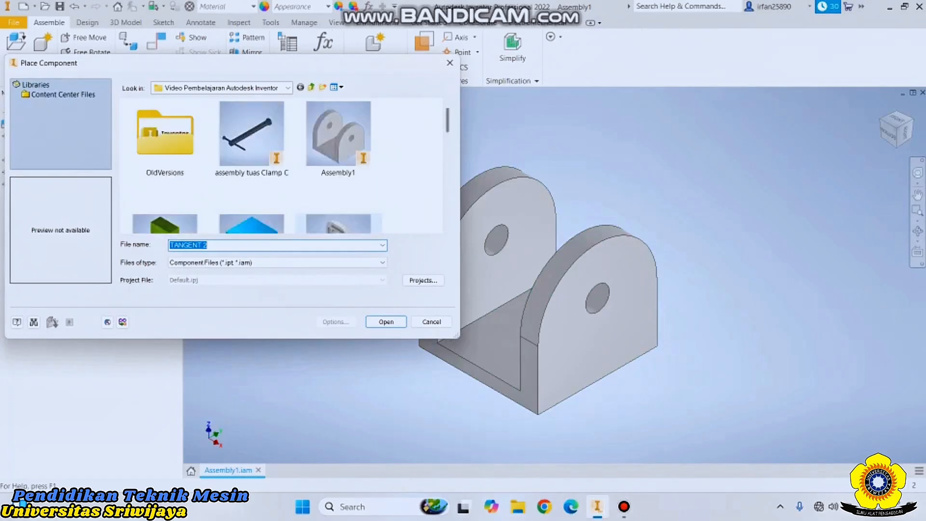
pyautogui.scroll(-6, 283, 164)
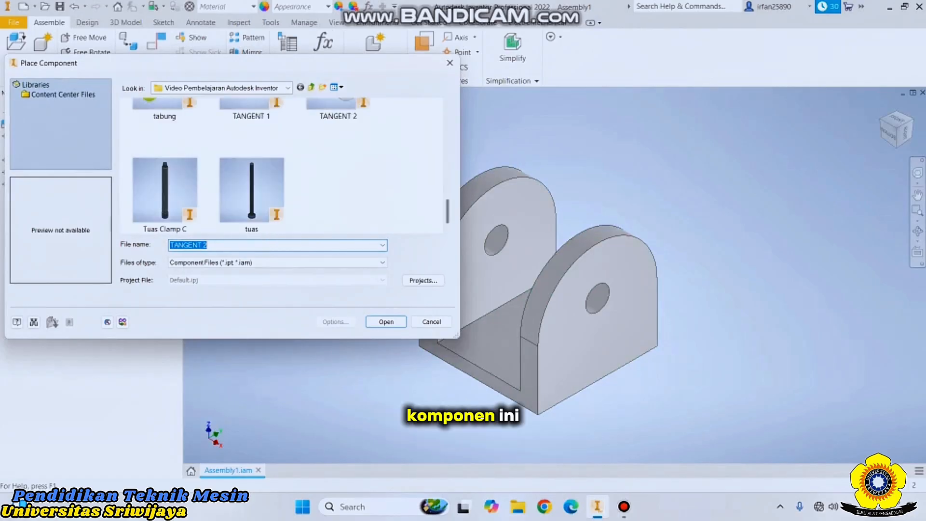
pyautogui.scroll(1, 332, 167)
pyautogui.click(338, 139)
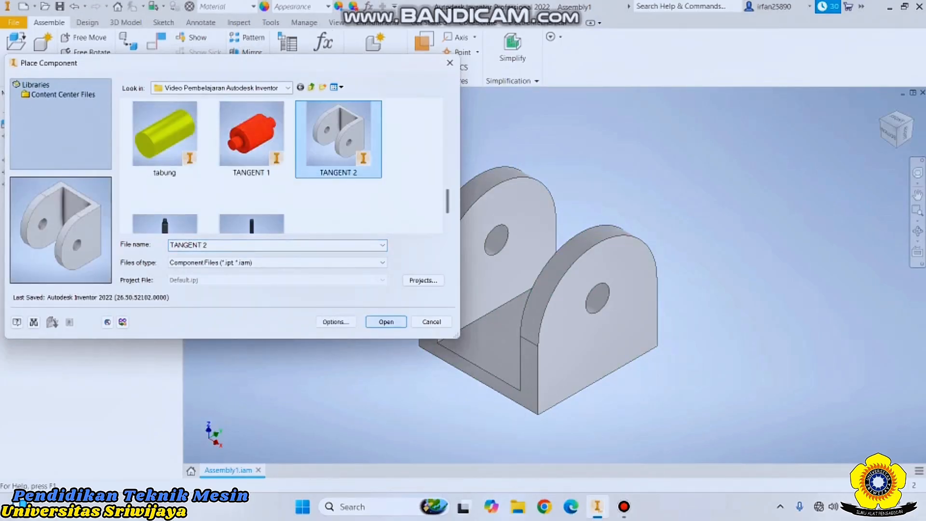
pyautogui.click(387, 322)
pyautogui.click(295, 206)
pyautogui.rightClick(294, 205)
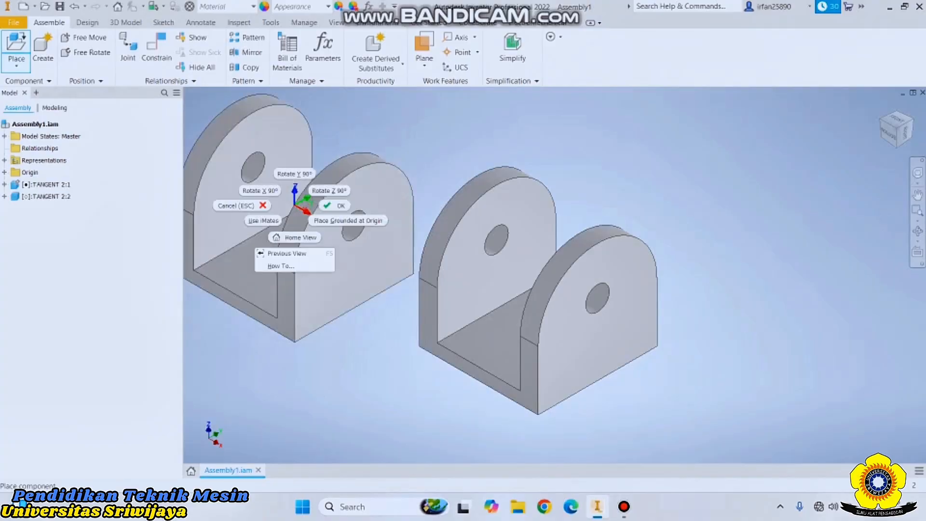
pyautogui.click(337, 205)
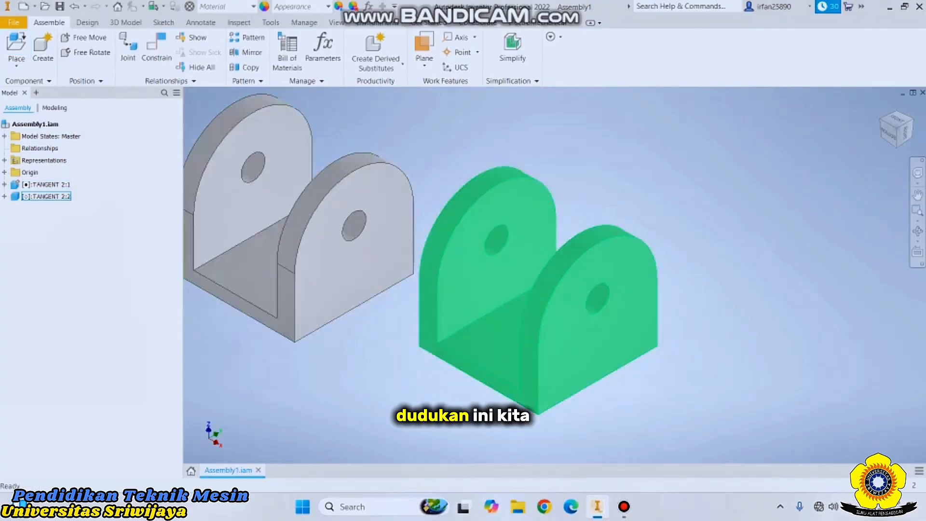
# Apply a mate constraint with 0 mm offset between the facing outer side faces of the two brackets and inspect their alignment
pyautogui.click(156, 51)
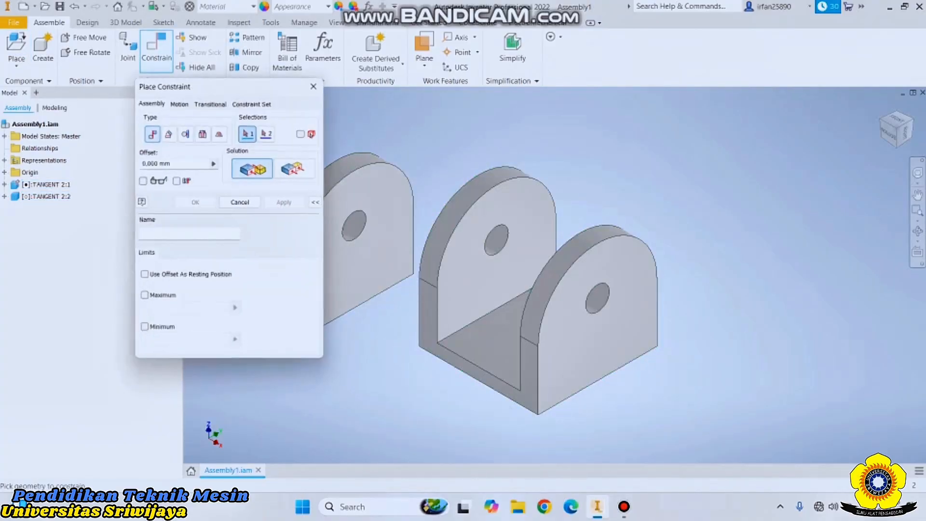
pyautogui.moveTo(231, 86); pyautogui.dragTo(168, 98)
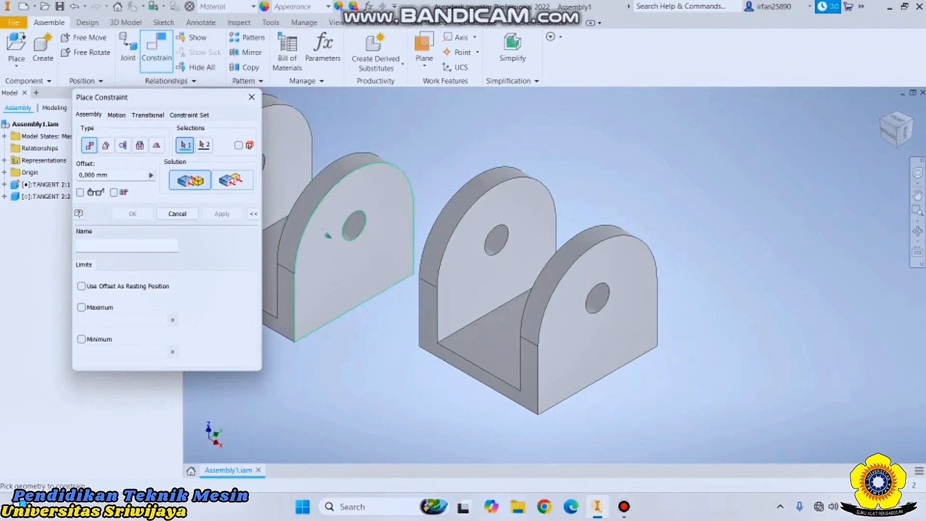
pyautogui.click(336, 263)
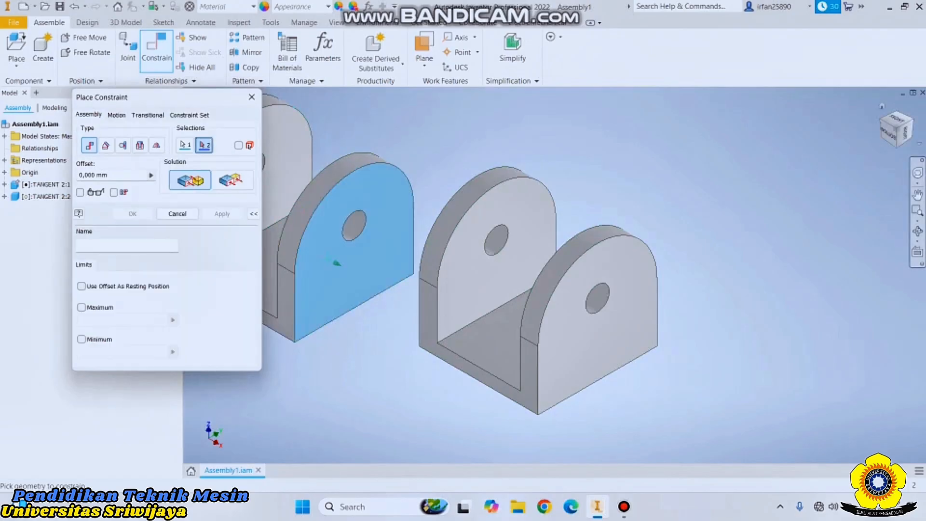
pyautogui.click(882, 119)
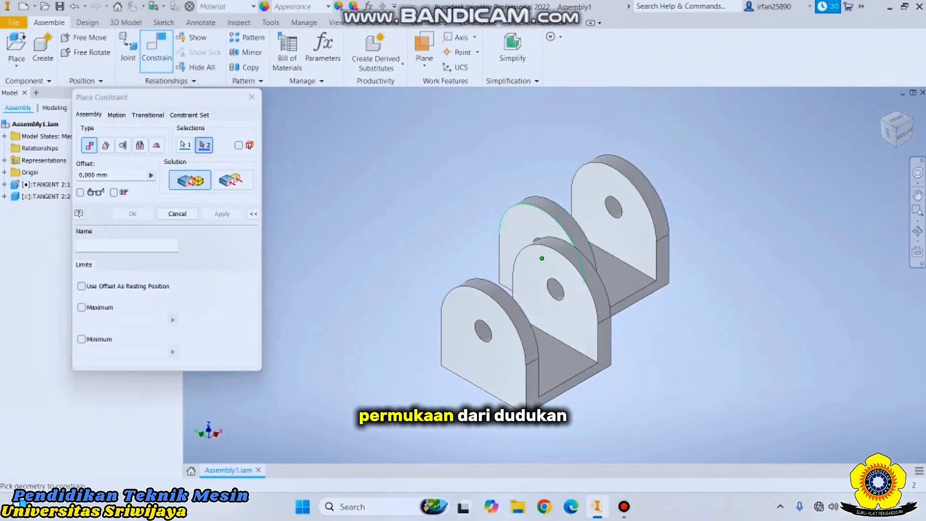
pyautogui.click(521, 222)
pyautogui.click(222, 214)
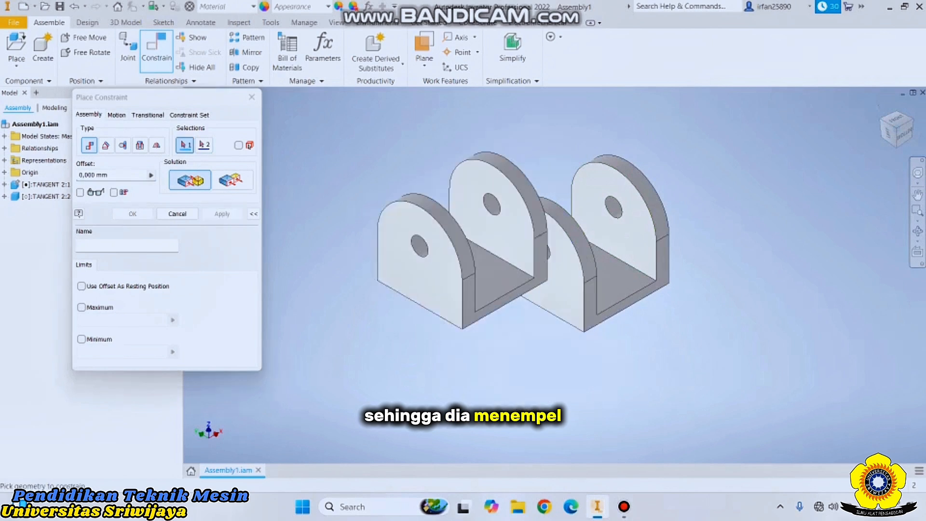
pyautogui.click(905, 133)
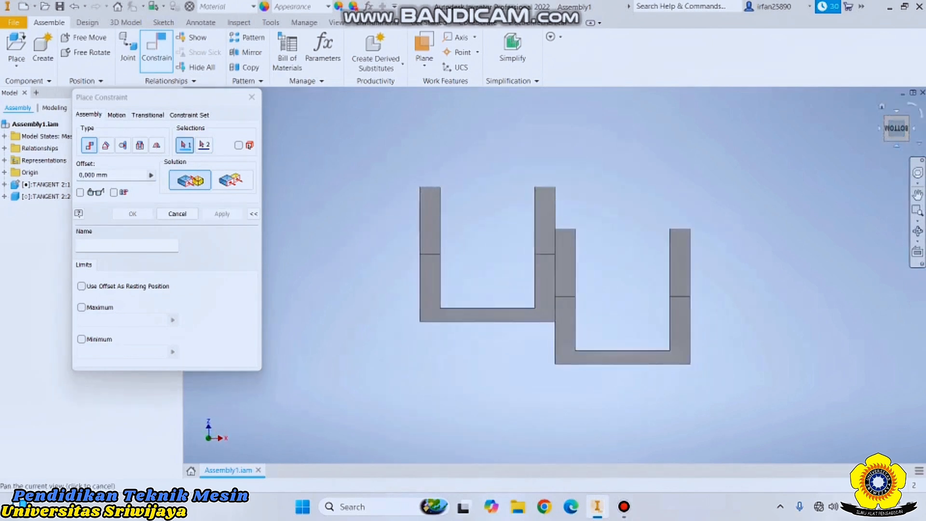
pyautogui.click(897, 152)
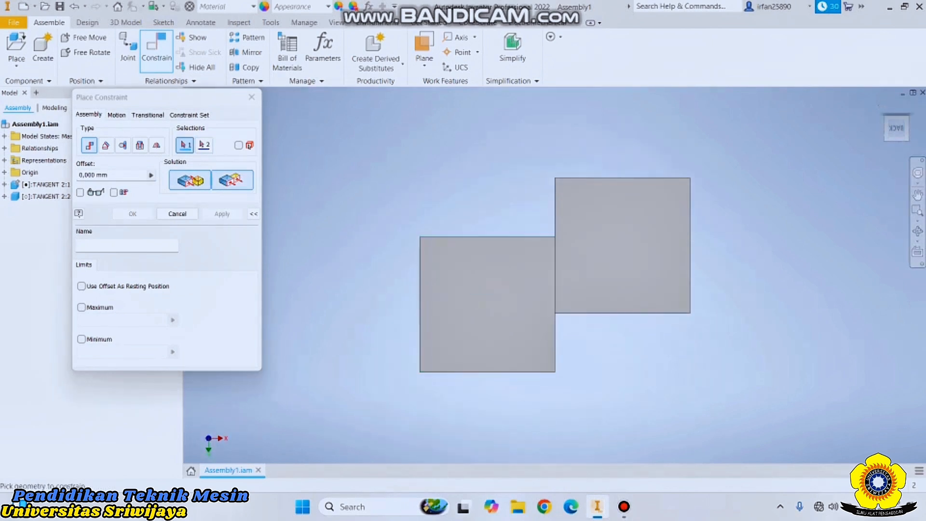
# Apply a flush constraint with 0 mm offset between the underside faces of the two brackets
pyautogui.click(232, 180)
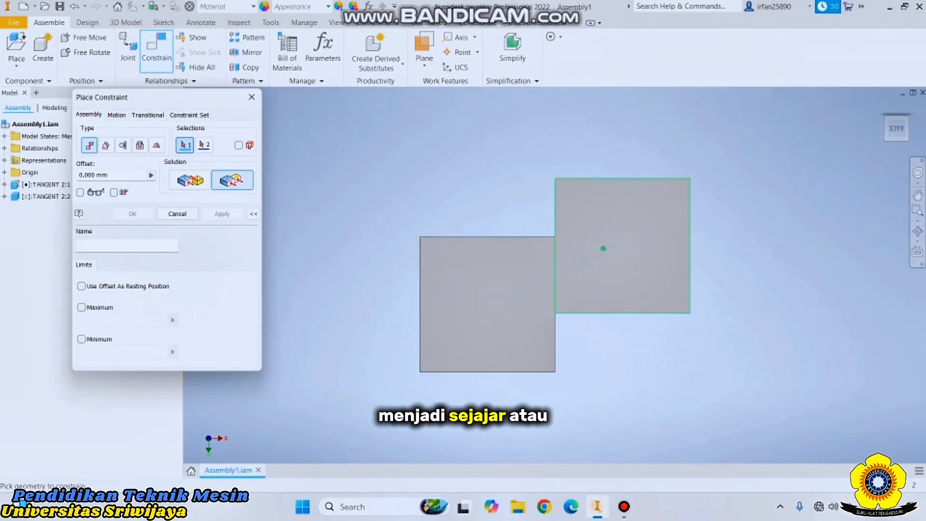
pyautogui.click(603, 249)
pyautogui.click(501, 272)
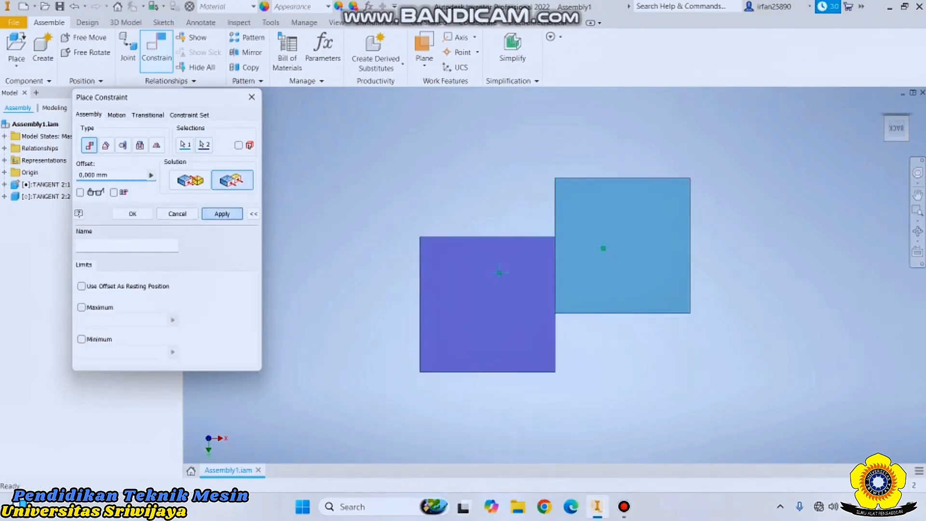
pyautogui.click(221, 214)
pyautogui.click(177, 213)
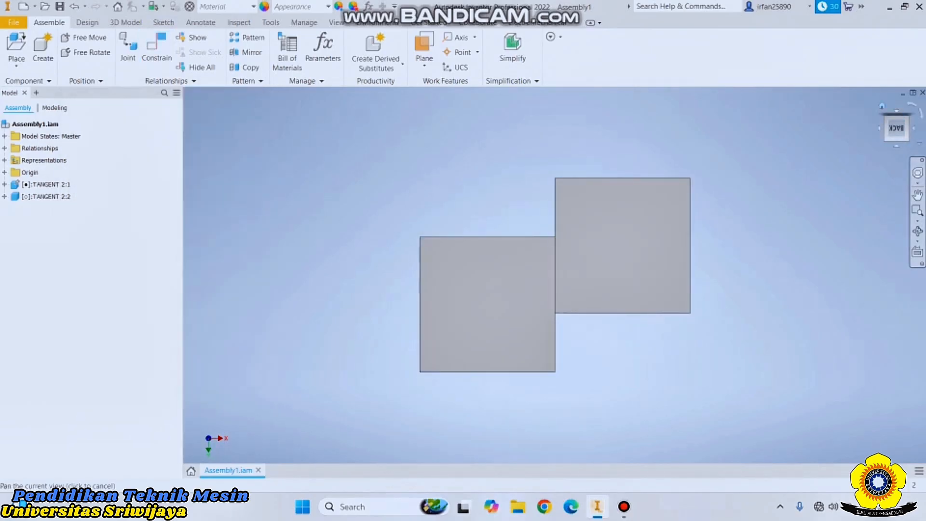
# Slide the second bracket out of line and mate the rounded edges of the two touching side plates with 0 mm offset
pyautogui.click(882, 106)
pyautogui.moveTo(493, 236); pyautogui.dragTo(378, 293)
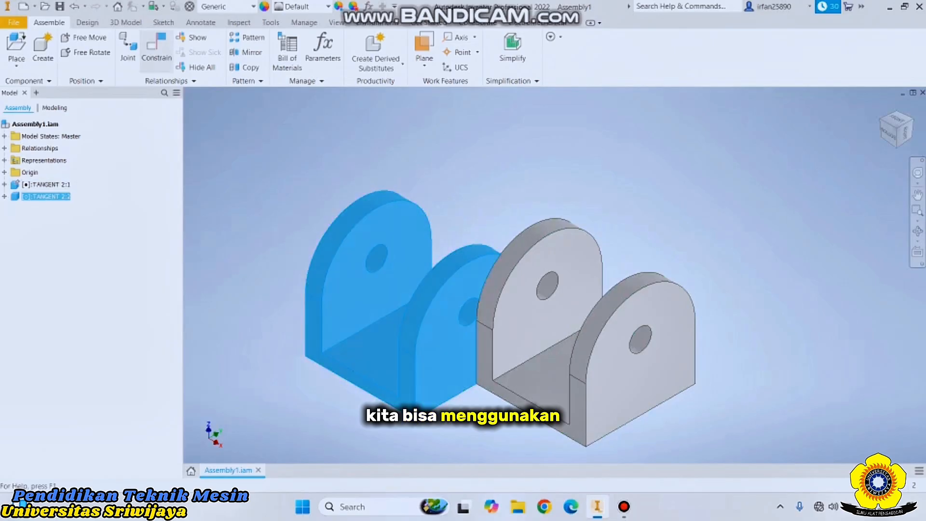
pyautogui.click(156, 51)
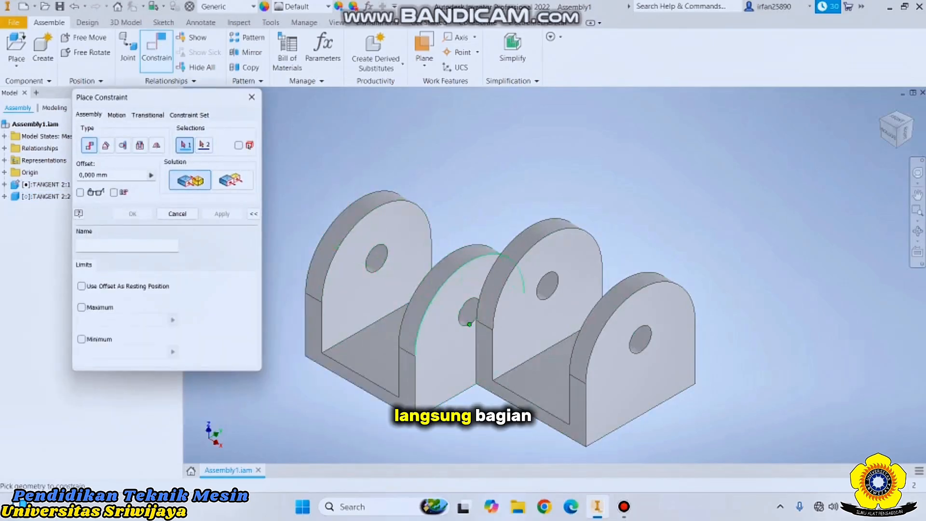
pyautogui.click(523, 284)
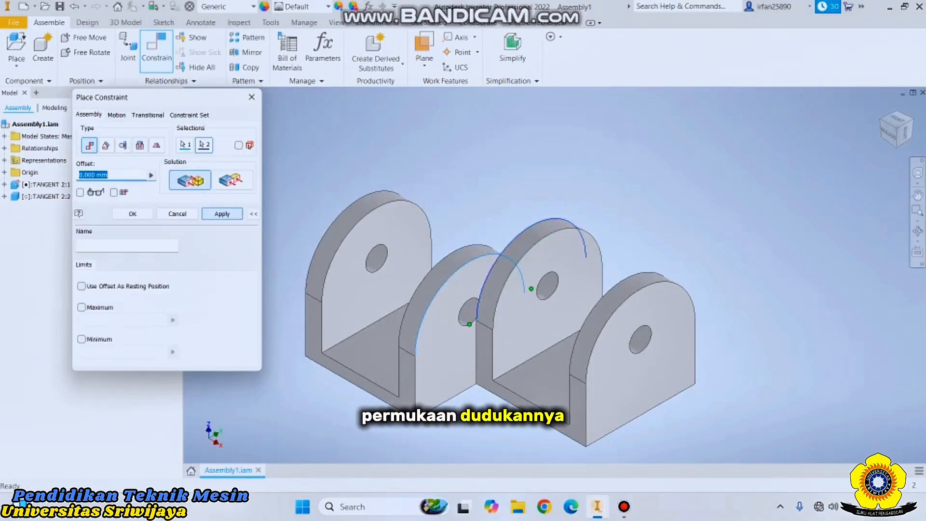
pyautogui.click(222, 214)
pyautogui.click(177, 214)
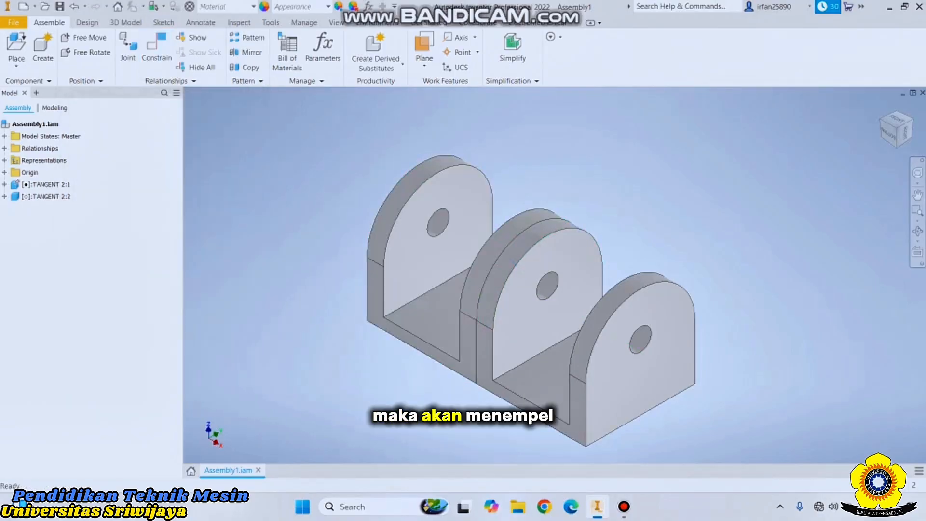
pyautogui.click(888, 133)
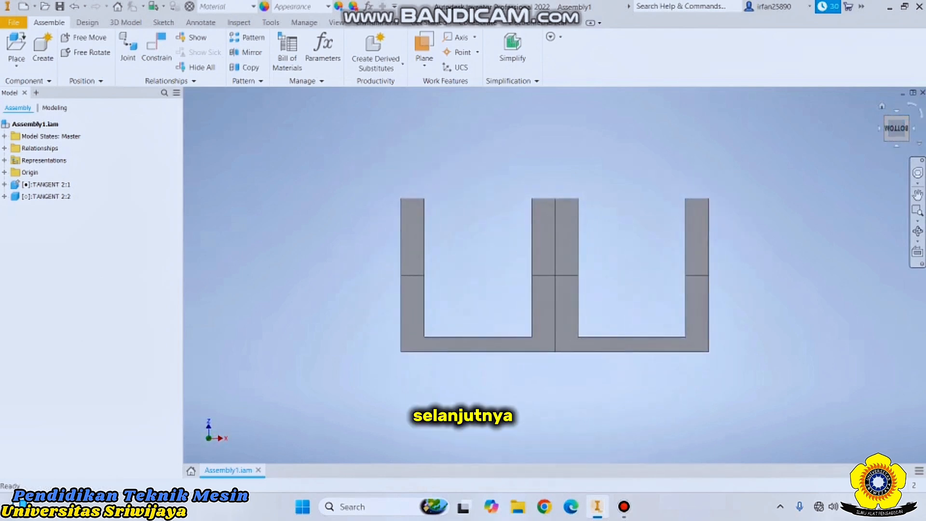
pyautogui.click(882, 106)
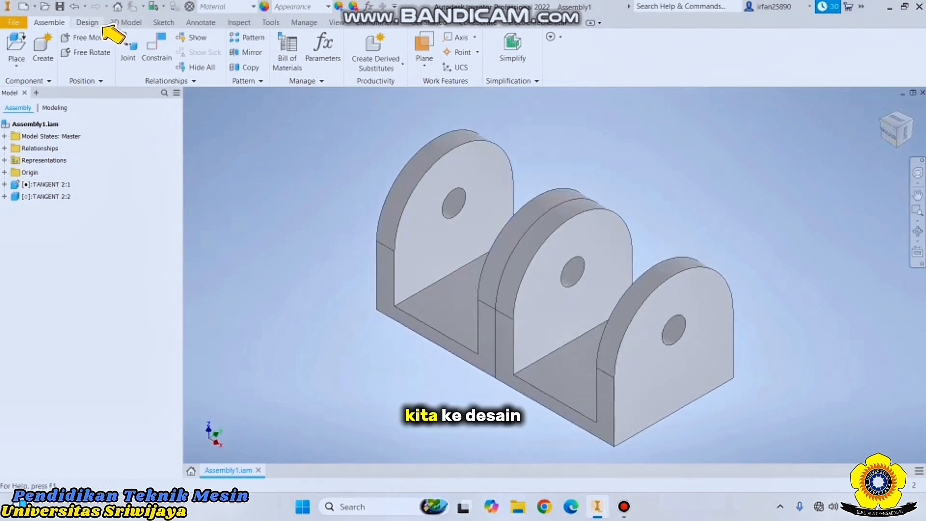
# Start a through-all Bolted Connection with Concentric placement and the ISO Metric profile thread
pyautogui.click(99, 24)
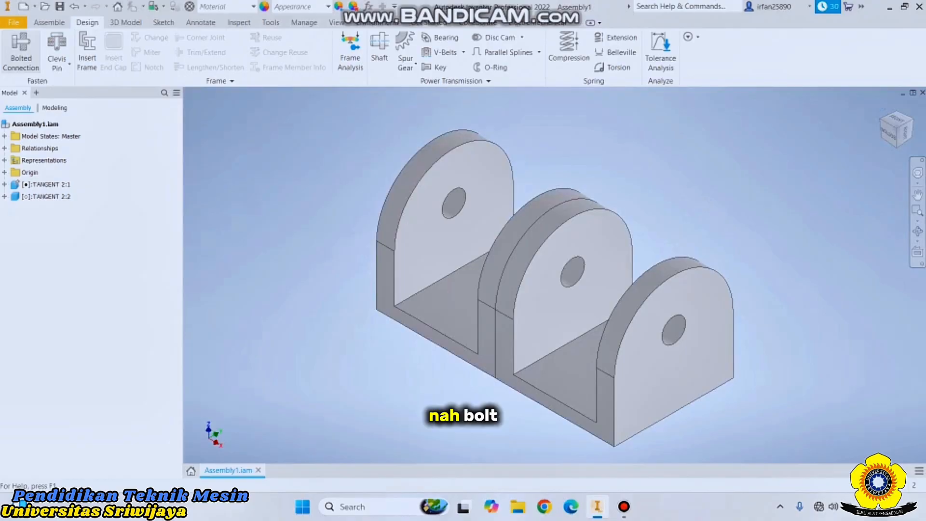
pyautogui.click(23, 60)
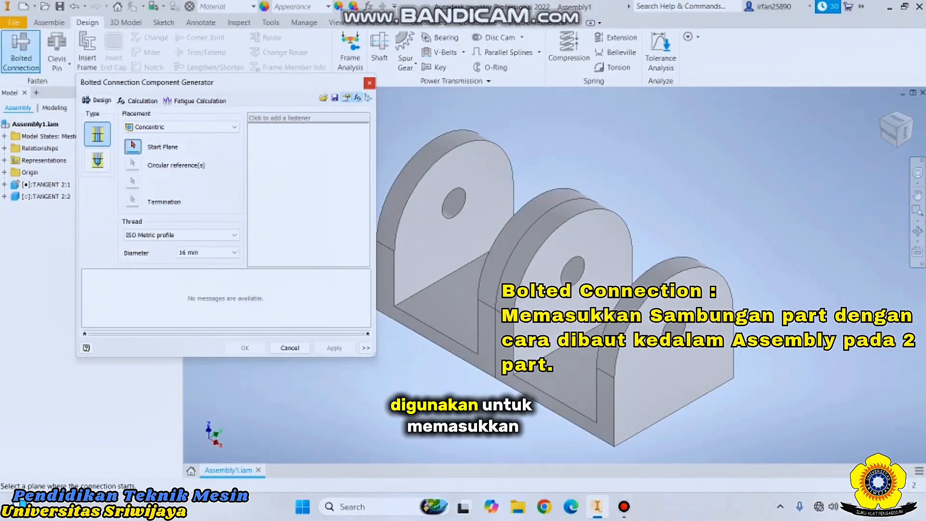
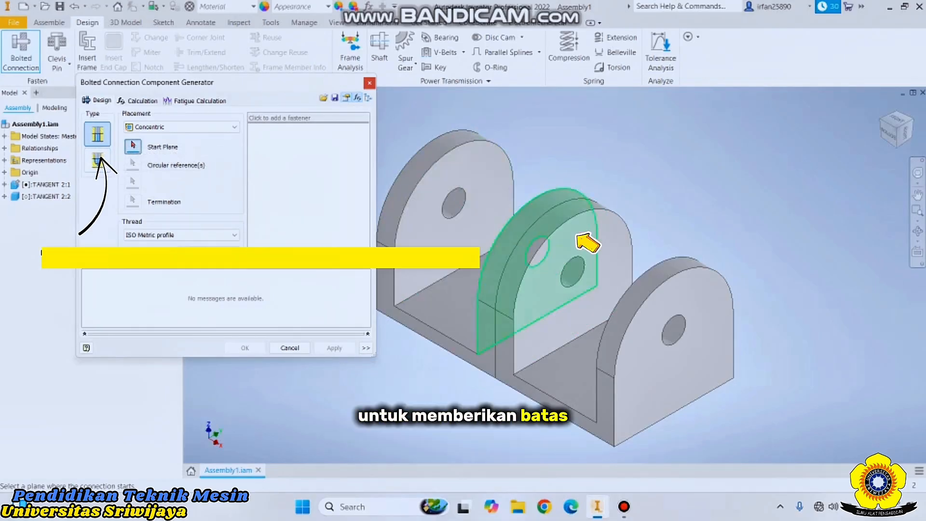
pyautogui.click(883, 123)
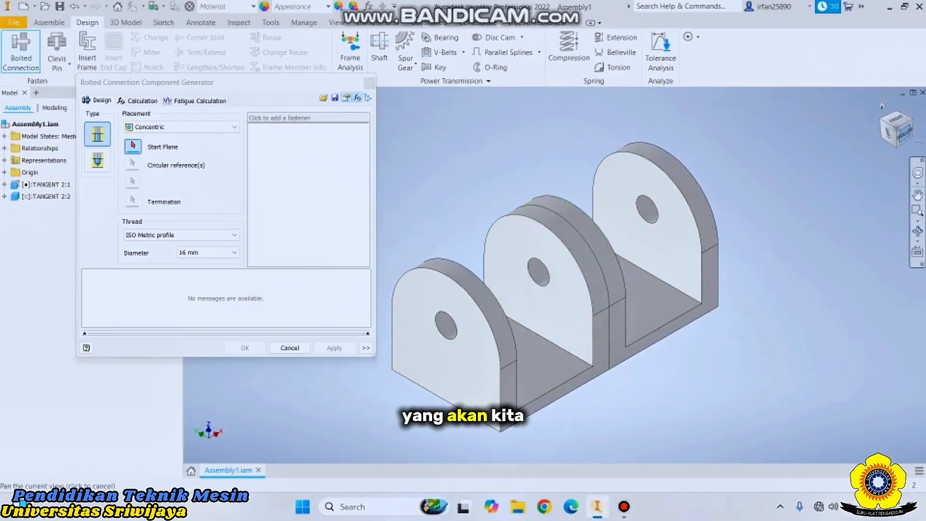
pyautogui.click(912, 120)
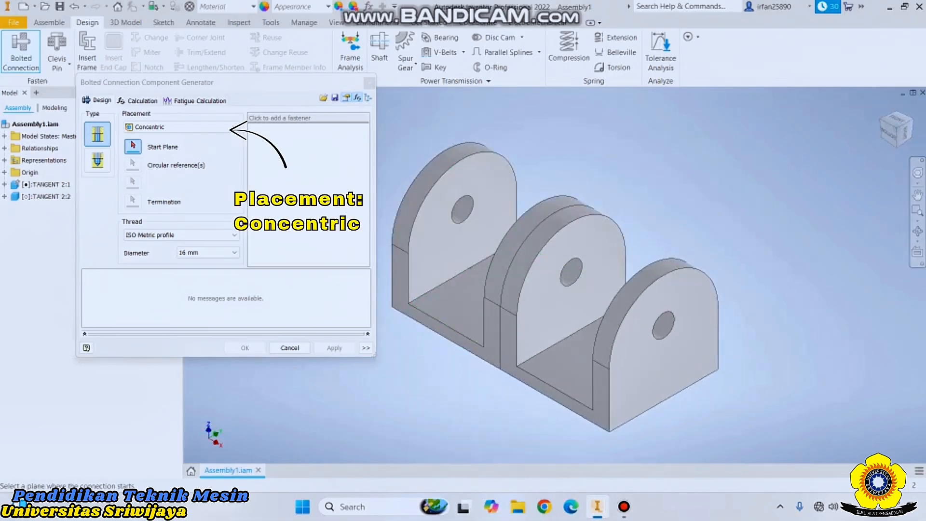
pyautogui.click(235, 127)
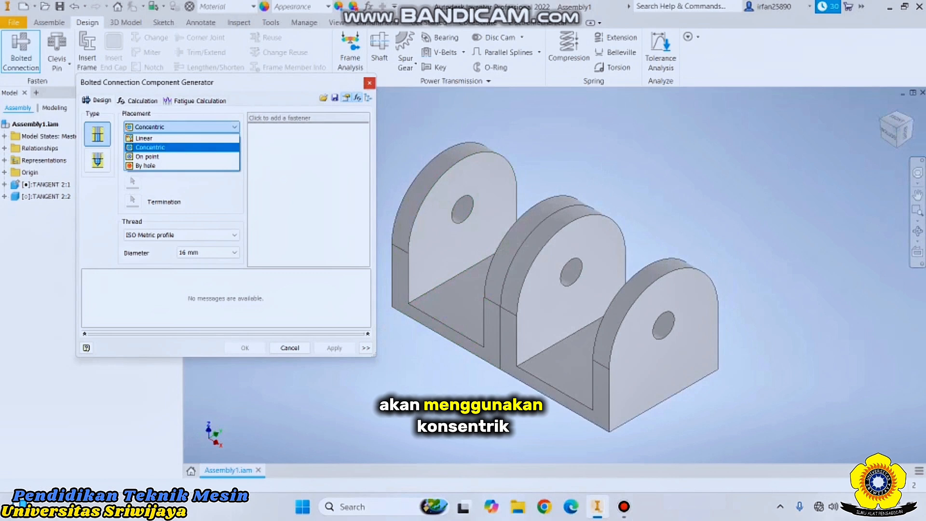
pyautogui.click(150, 148)
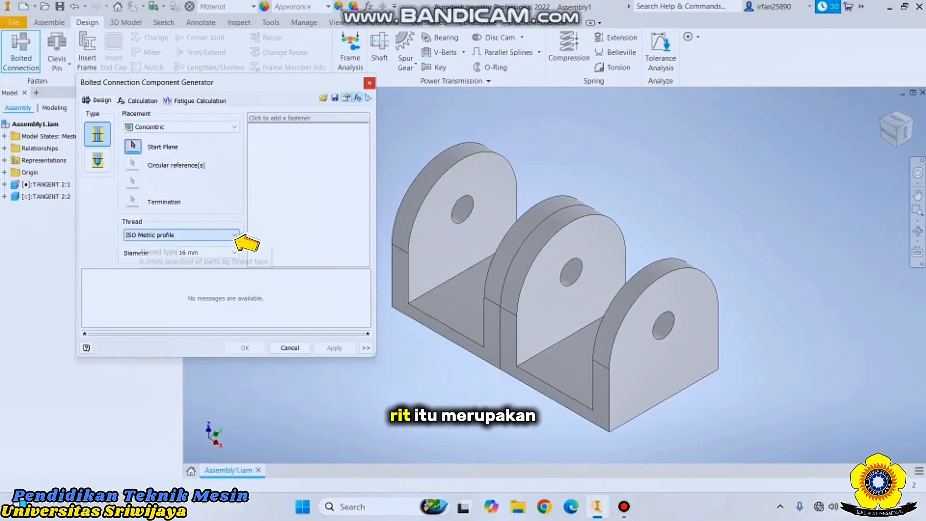
pyautogui.click(236, 236)
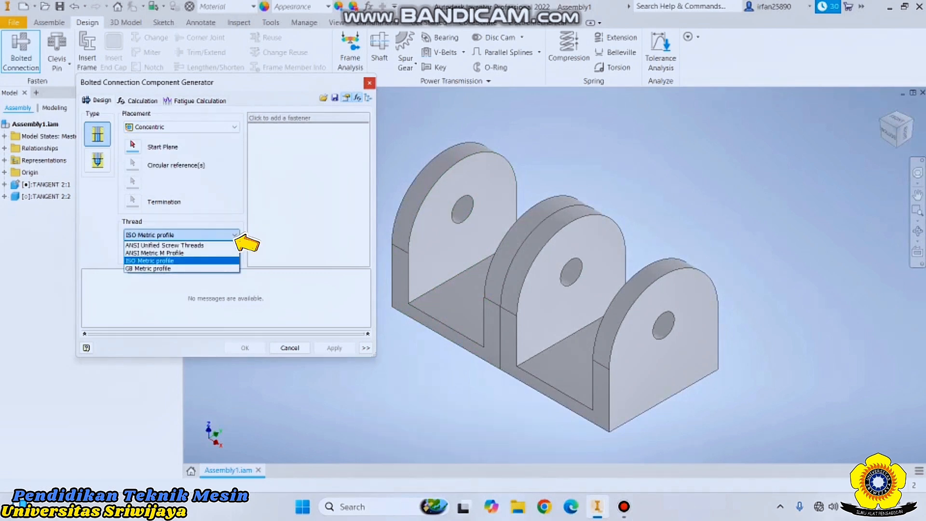
pyautogui.click(151, 260)
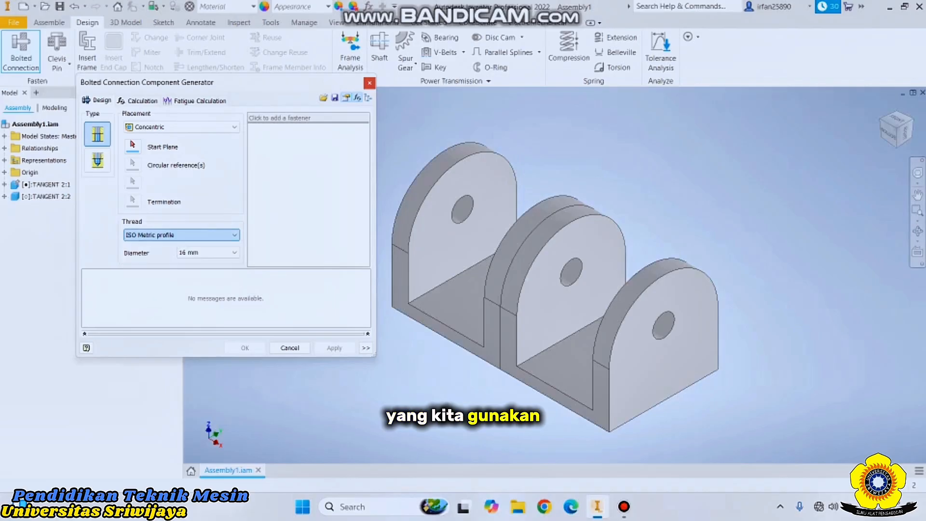
pyautogui.click(235, 235)
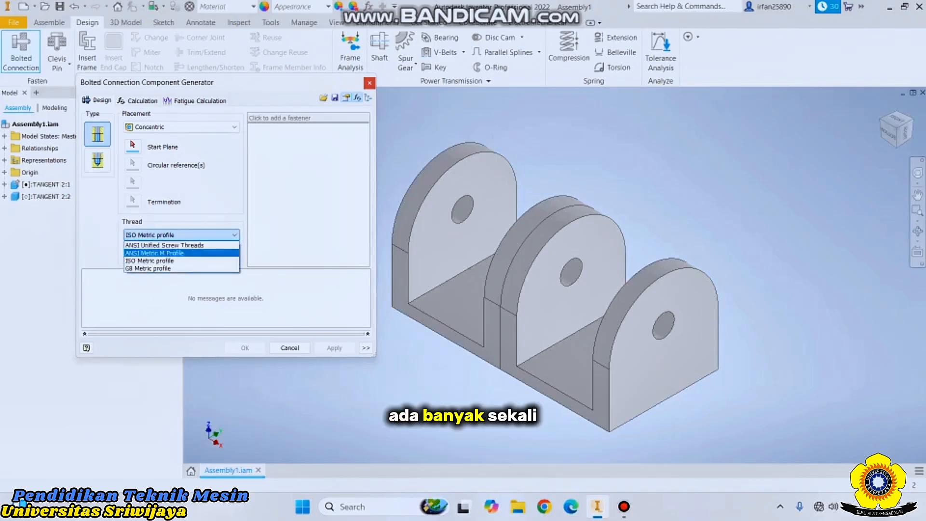
pyautogui.click(213, 235)
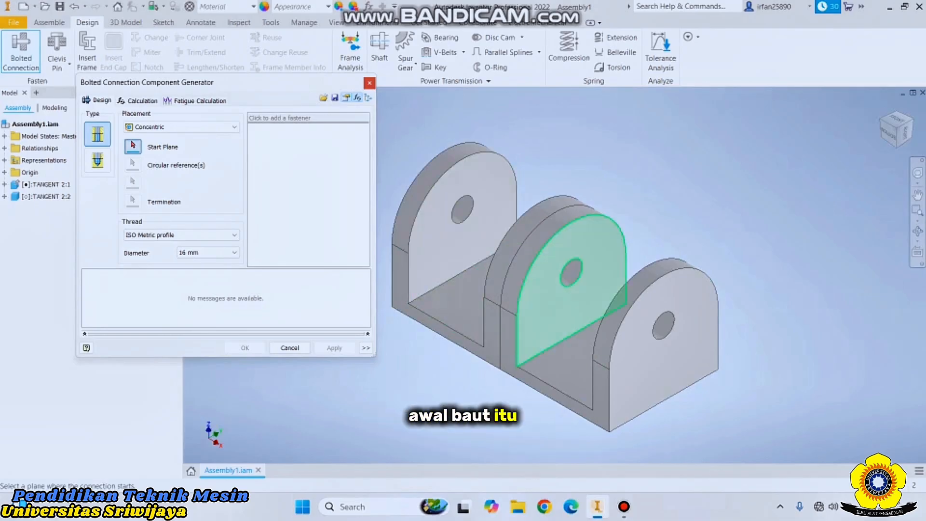
# Set the first bracket's inner face at the joined middle plates as start plane and its hole as circular reference
pyautogui.click(574, 309)
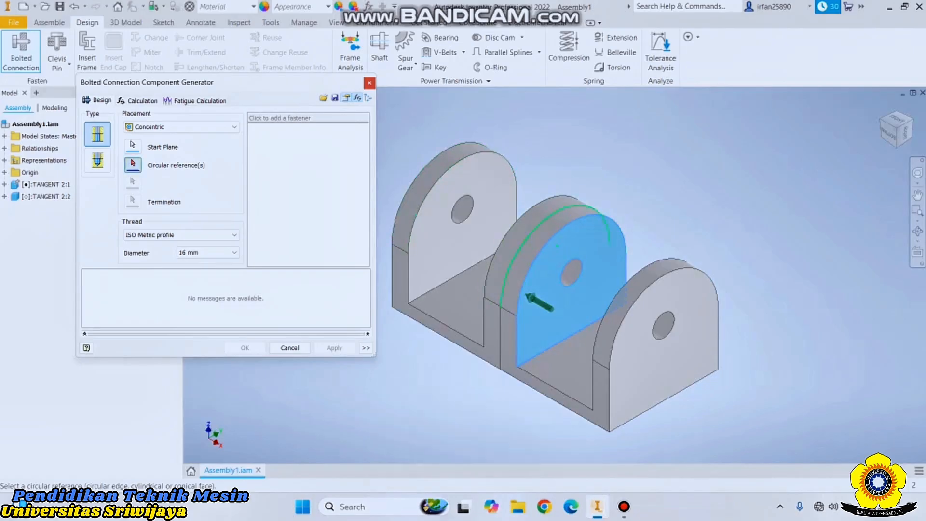
pyautogui.scroll(5, 562, 299)
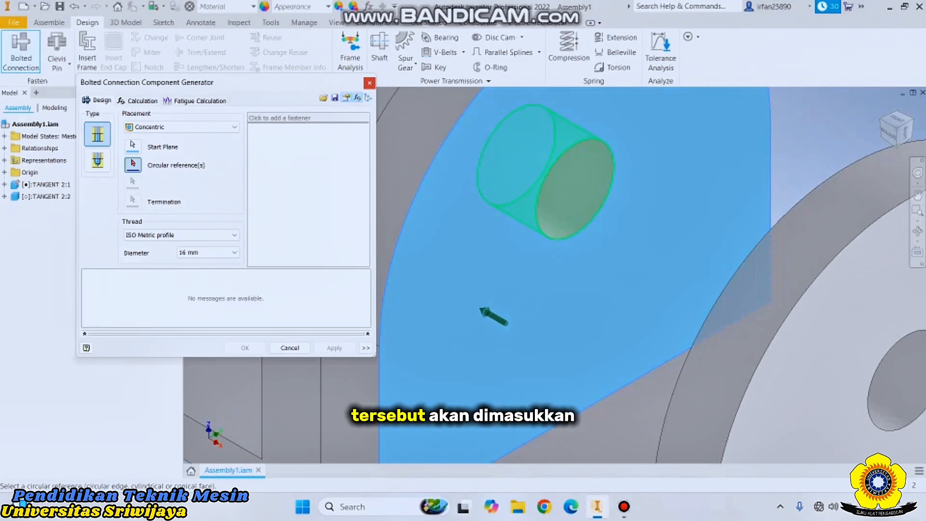
pyautogui.moveTo(480, 309); pyautogui.dragTo(490, 366, button='middle')
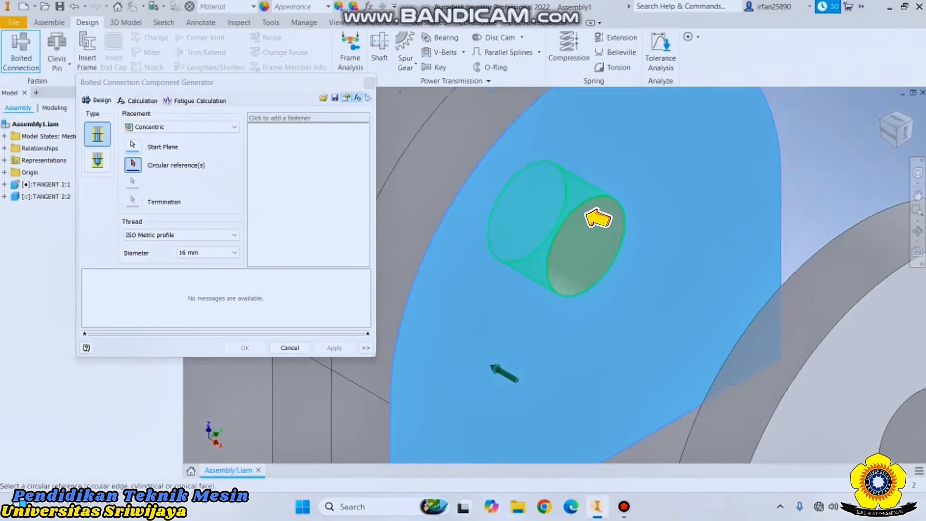
pyautogui.click(561, 232)
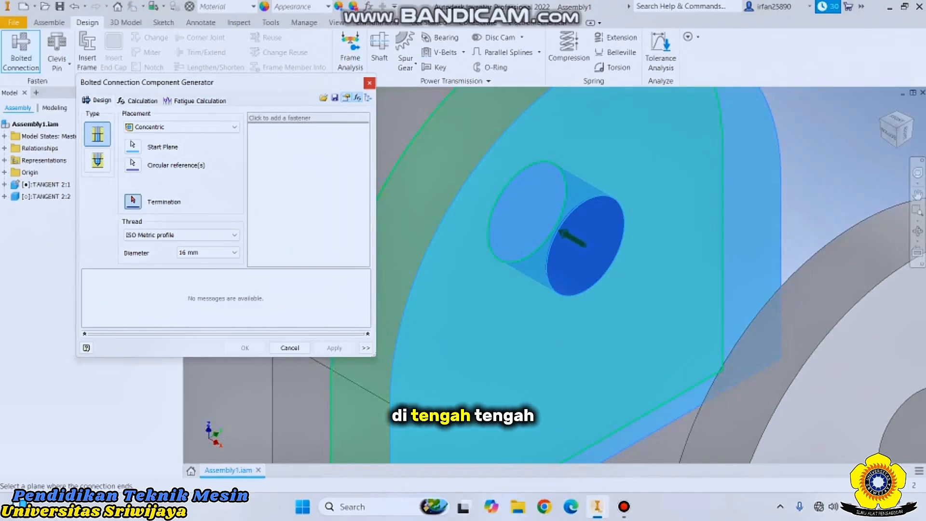
# Set the opposite inner face of the joined middle plates, on the second bracket, as the bolted connection's termination plane
pyautogui.scroll(-3, 571, 261)
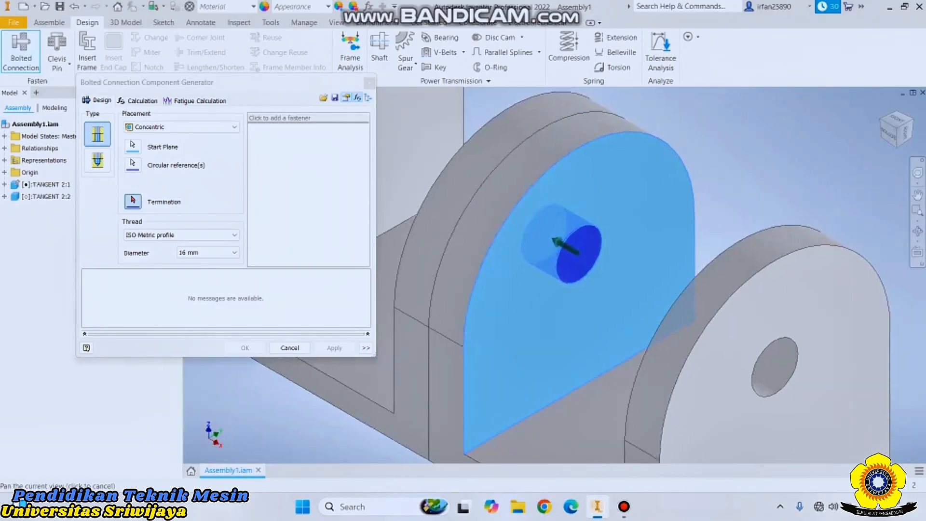
pyautogui.moveTo(571, 262); pyautogui.dragTo(536, 279, button='middle')
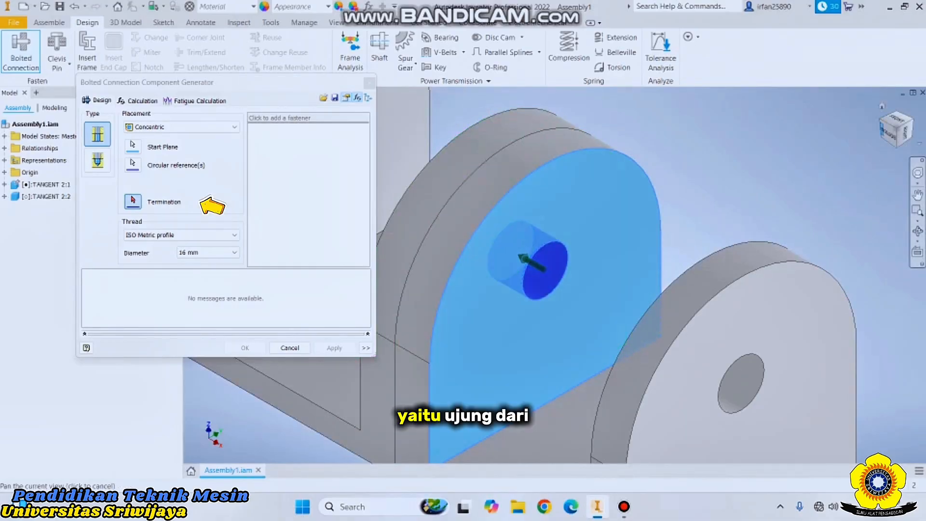
pyautogui.click(882, 121)
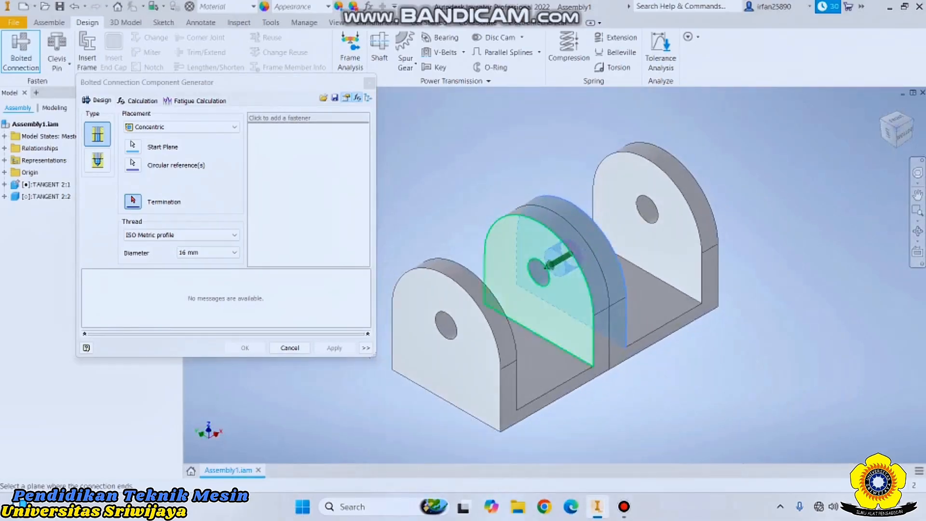
pyautogui.scroll(3, 548, 259)
pyautogui.click(517, 364)
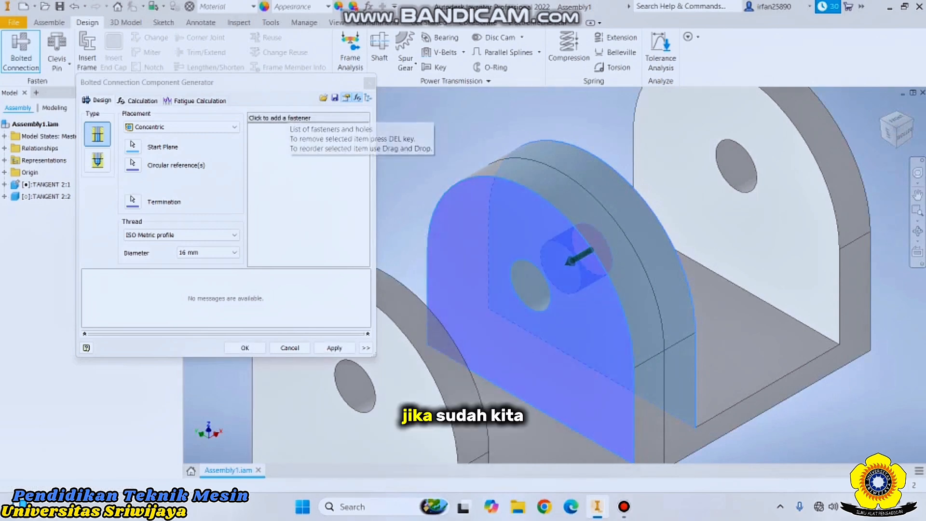
pyautogui.click(913, 120)
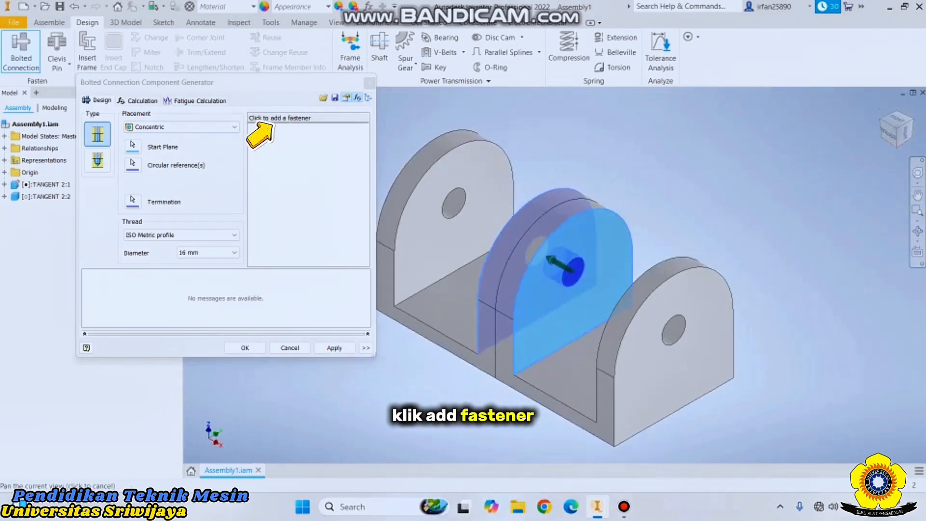
# Add an ISO 4162 bolt and, on the far side of the plates, an ISO 7093 C washer to the bolted connection
pyautogui.click(280, 118)
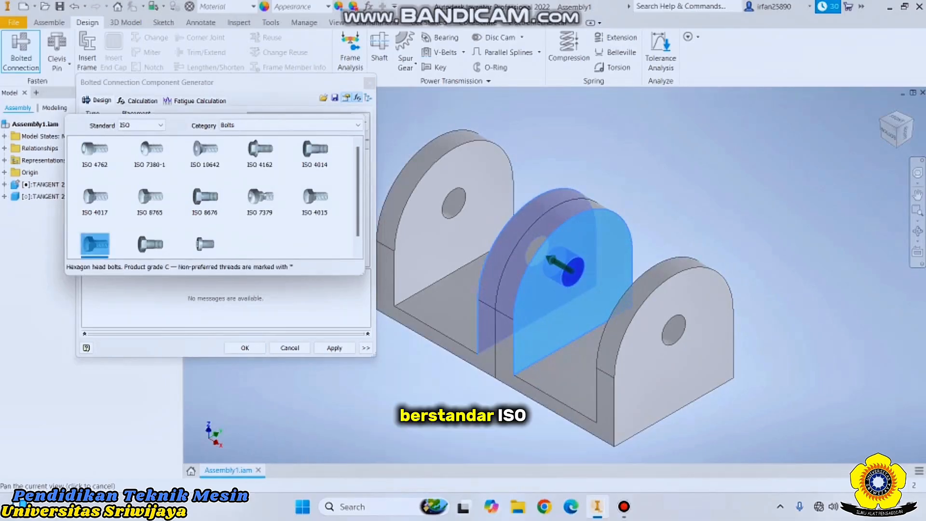
pyautogui.scroll(-1, 94, 227)
pyautogui.scroll(1, 94, 203)
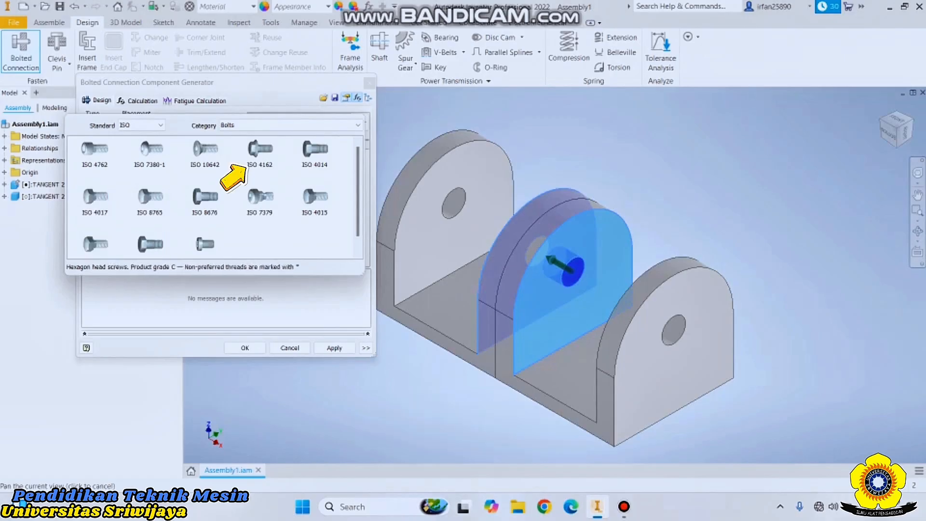
pyautogui.click(256, 159)
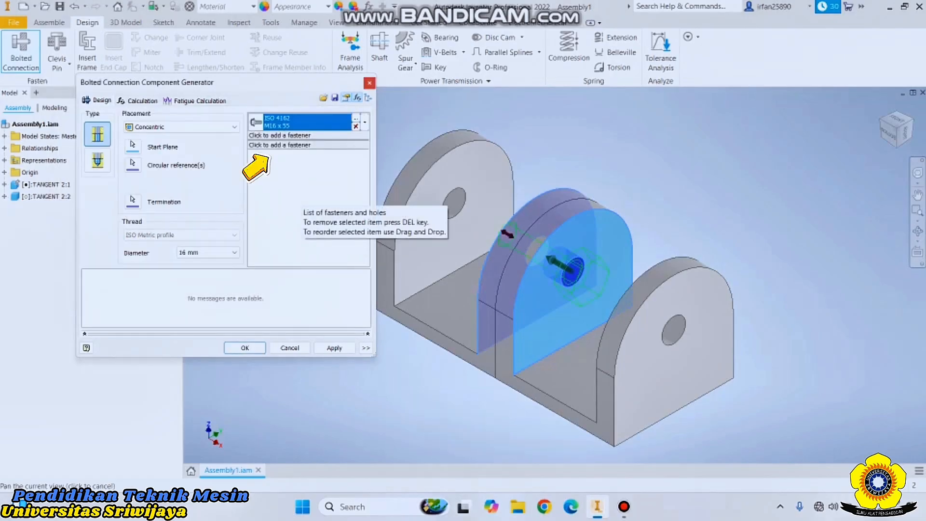
pyautogui.click(280, 145)
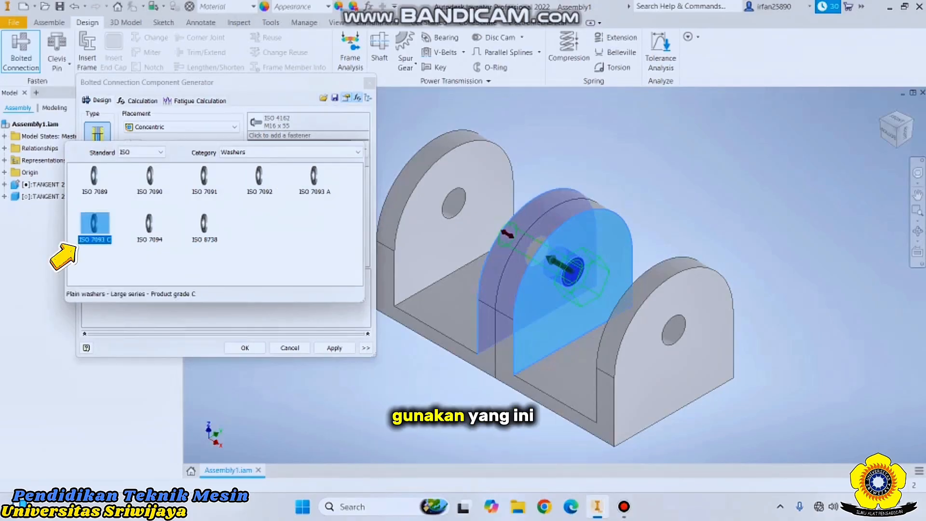
pyautogui.click(95, 225)
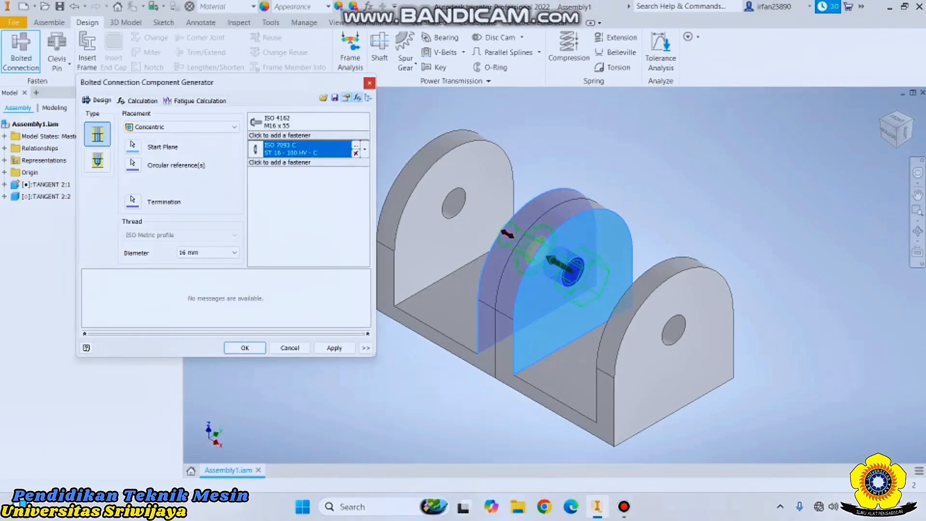
# Add an ISO 4161 nut behind the washer in the bolted connection
pyautogui.click(280, 162)
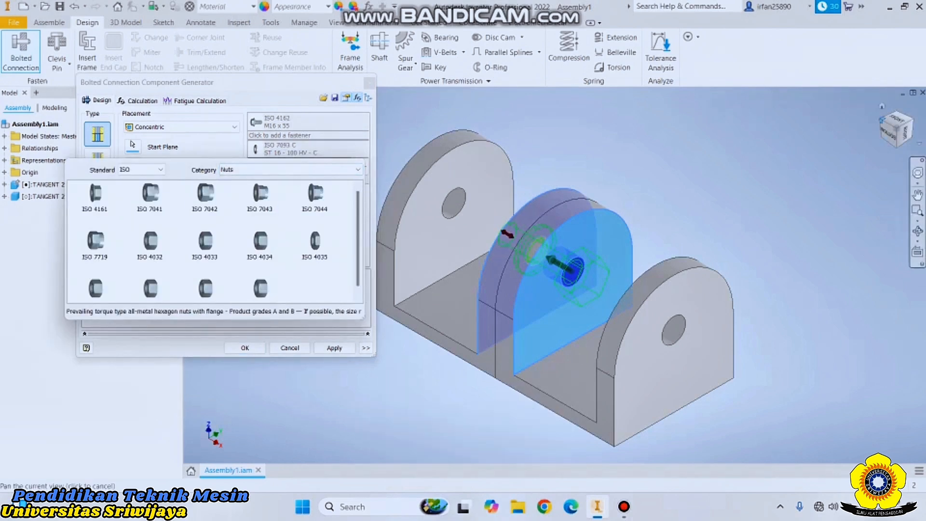
pyautogui.click(882, 121)
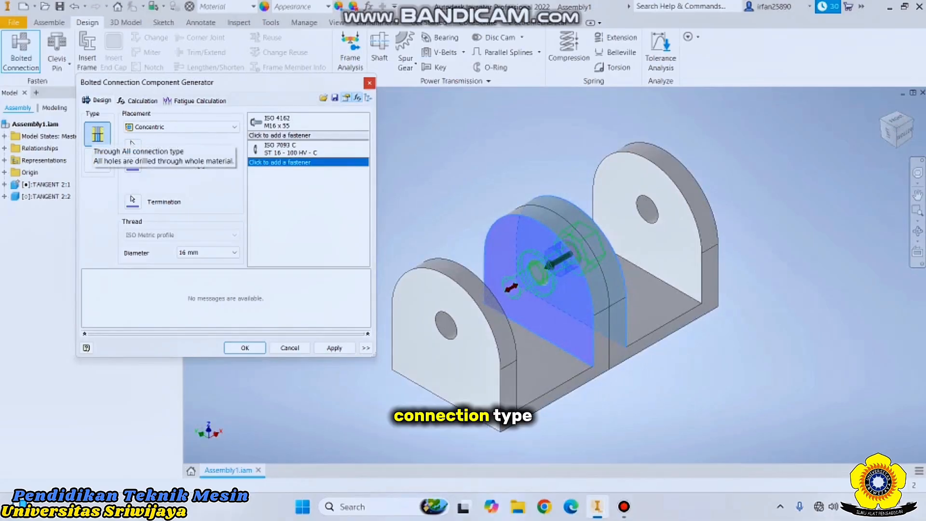
pyautogui.click(290, 163)
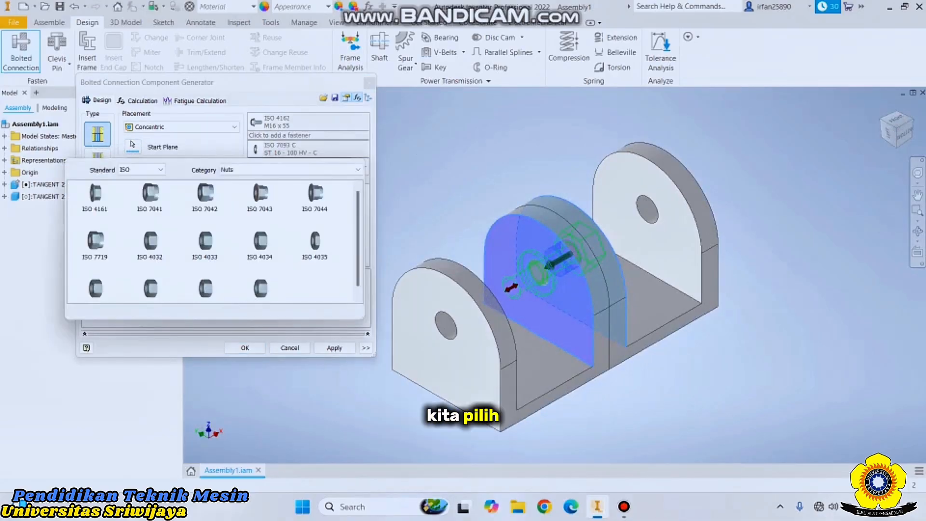
pyautogui.click(905, 133)
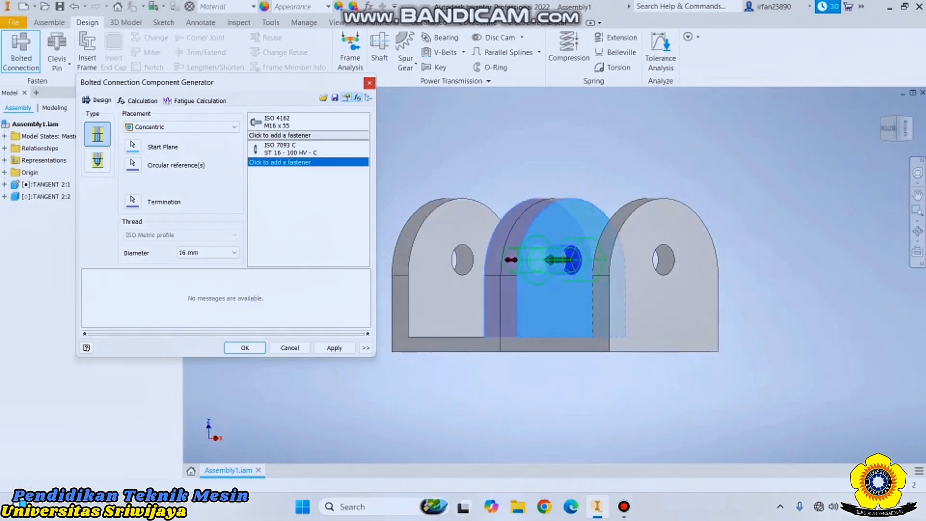
pyautogui.click(275, 163)
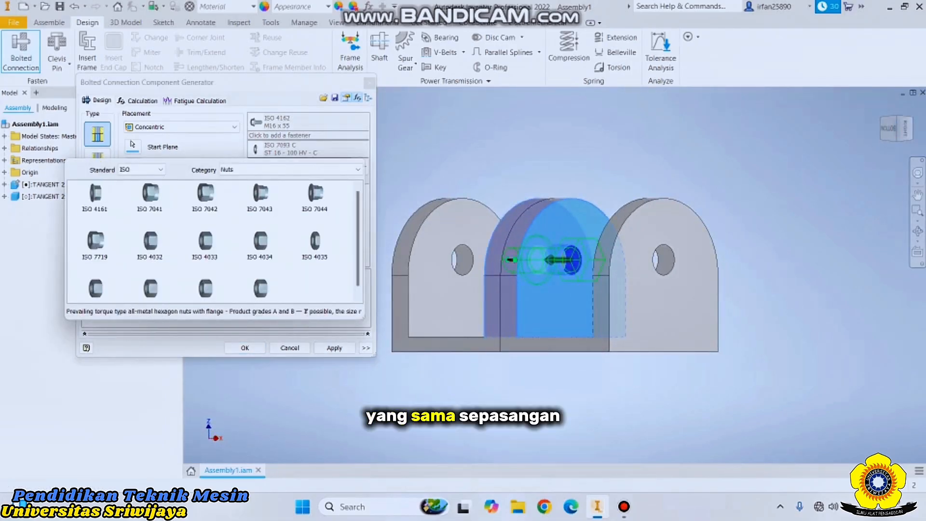
pyautogui.scroll(3, 601, 255)
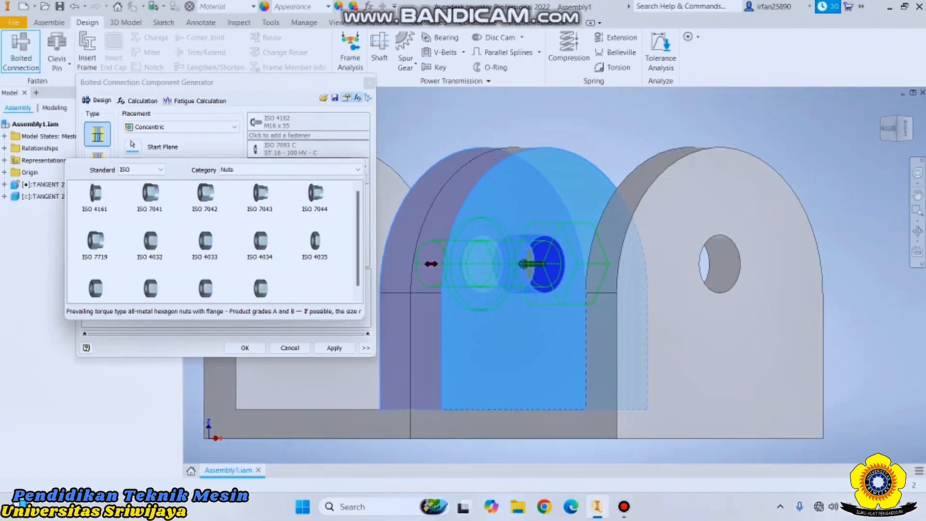
pyautogui.click(92, 205)
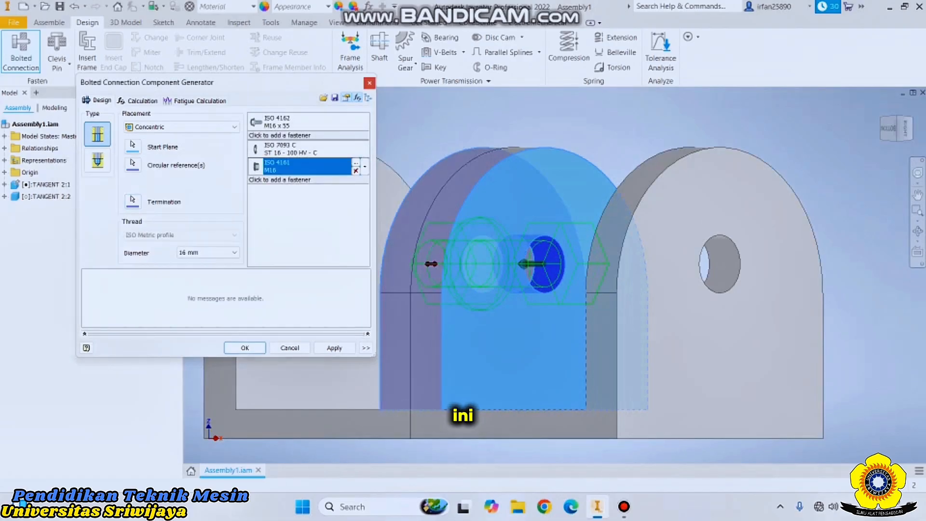
# Generate the bolted connection with its bolt, washer and nut through the joined middle plates
pyautogui.click(334, 348)
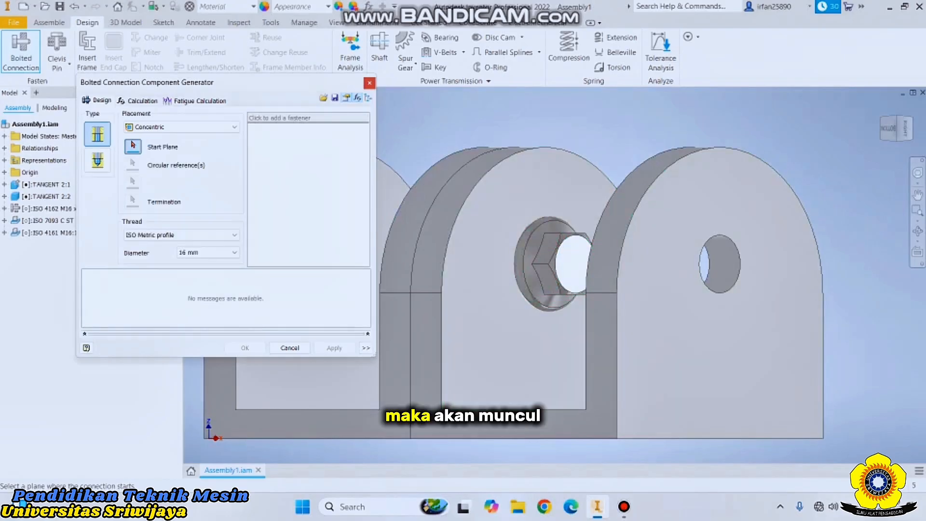
pyautogui.click(897, 119)
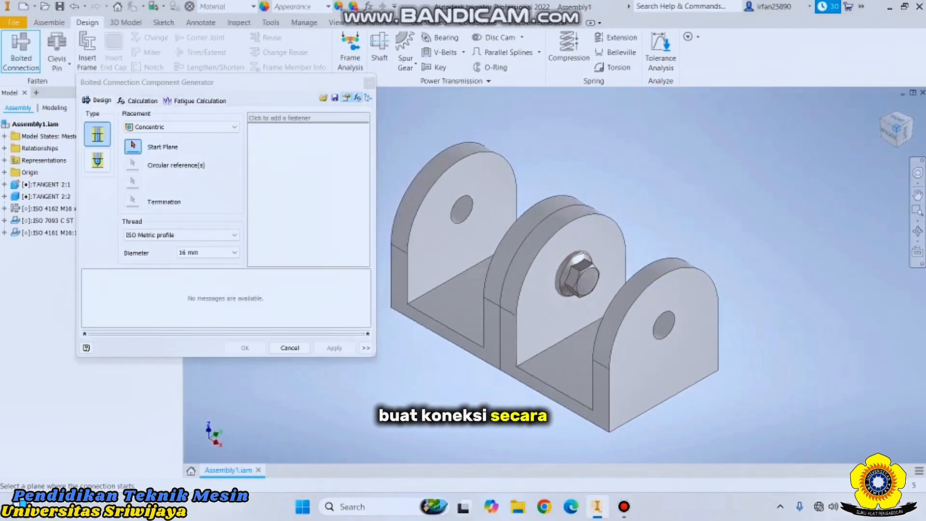
pyautogui.moveTo(896, 126); pyautogui.dragTo(912, 140)
pyautogui.moveTo(555, 275)
pyautogui.keyDown('shift'); pyautogui.mouseDown(button='middle')
pyautogui.moveTo(631, 273)
pyautogui.moveTo(522, 280)
pyautogui.mouseUp(button='middle'); pyautogui.keyUp('shift')
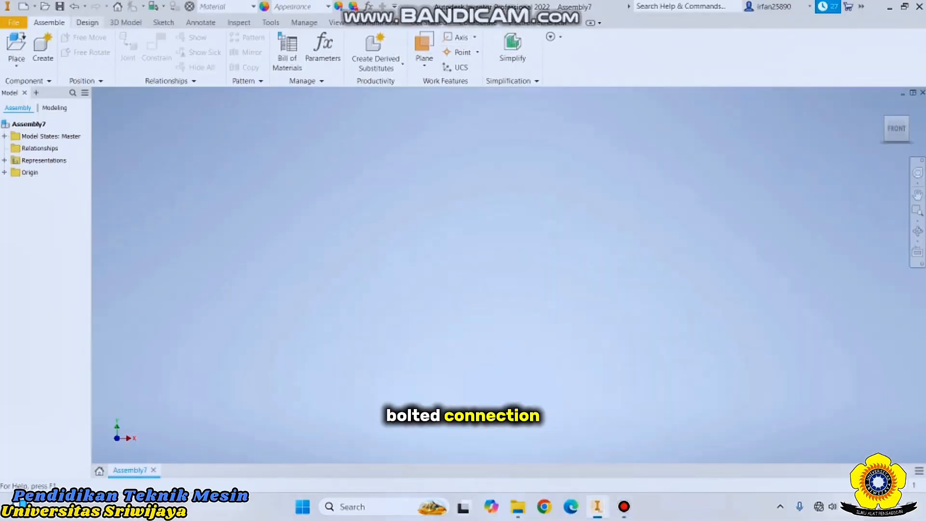
# Start the Spur Gear generator in the new assembly and save the assembly as Roda Gigi 1
pyautogui.click(88, 23)
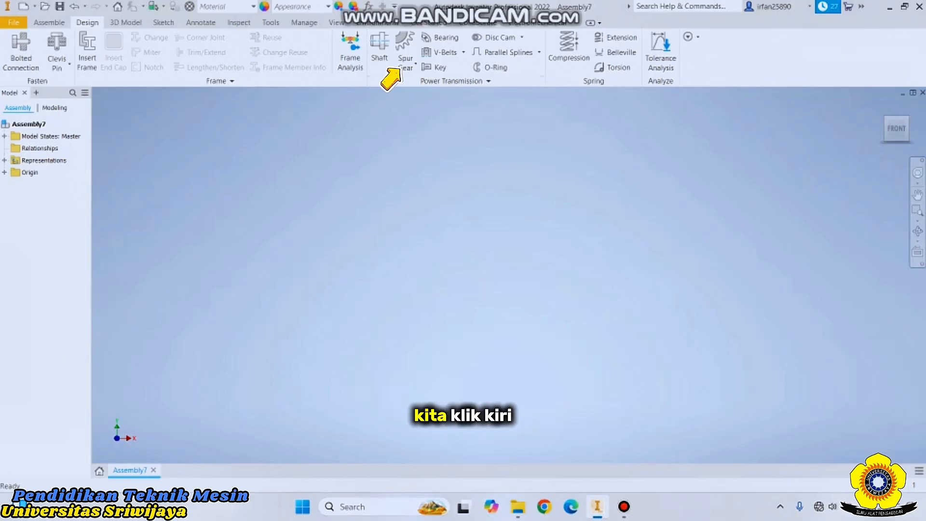
pyautogui.click(406, 48)
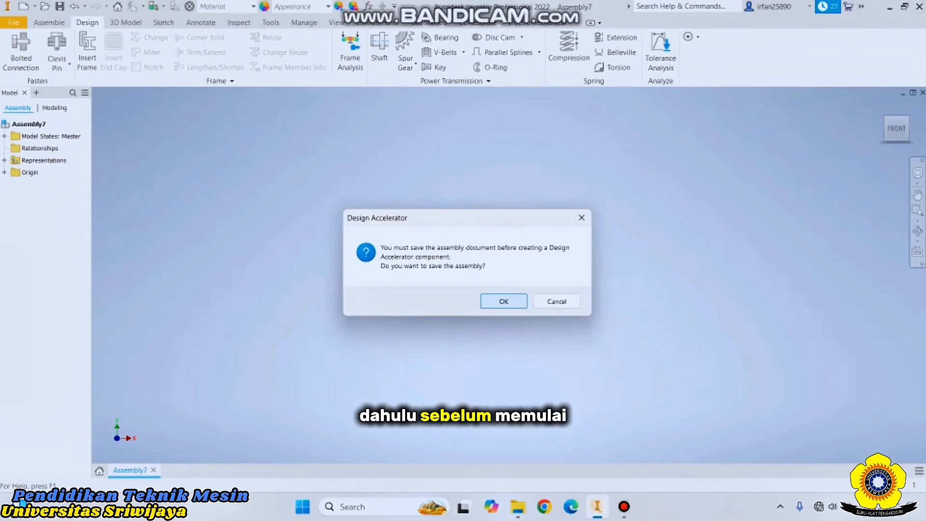
pyautogui.press('Return')
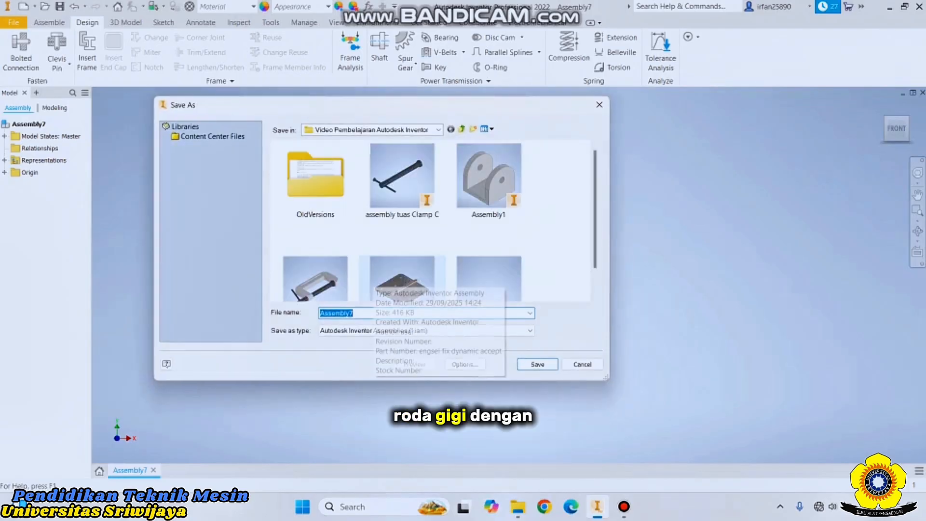
pyautogui.write('Roda')
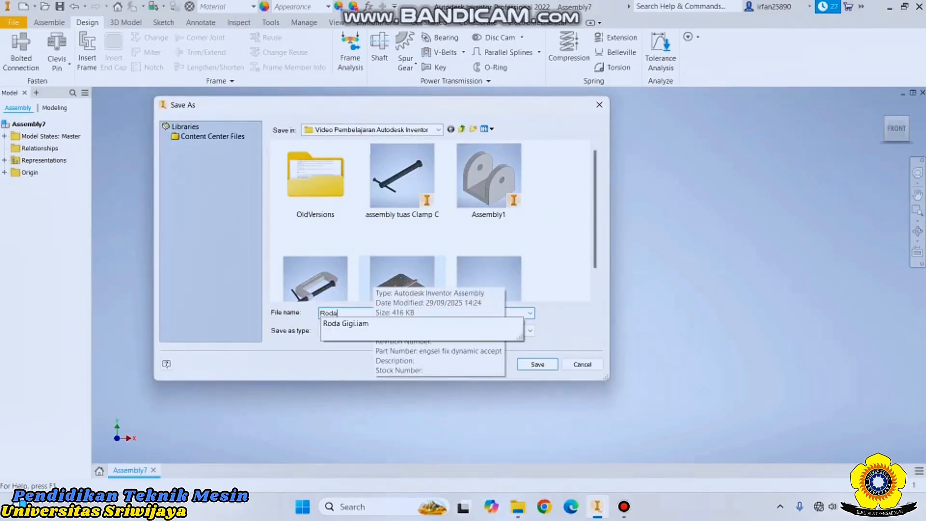
pyautogui.write(' Gigi 1')
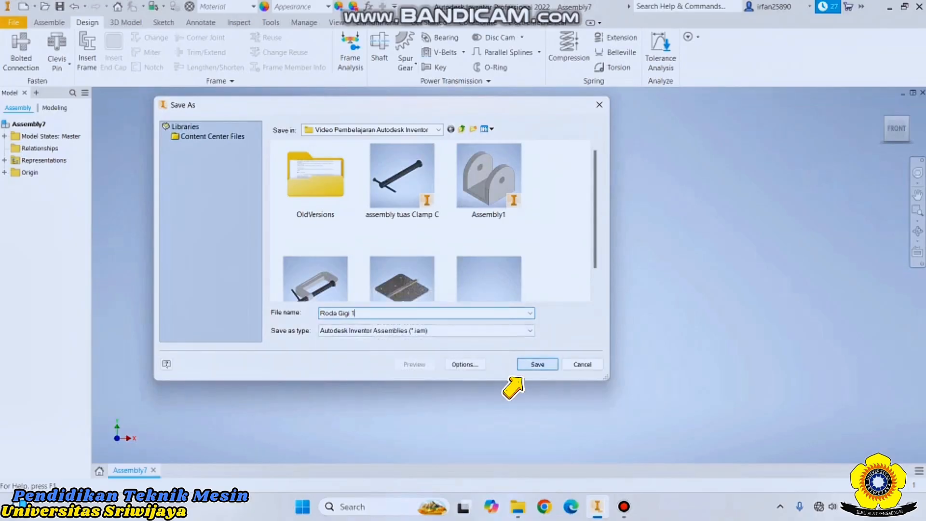
pyautogui.click(537, 365)
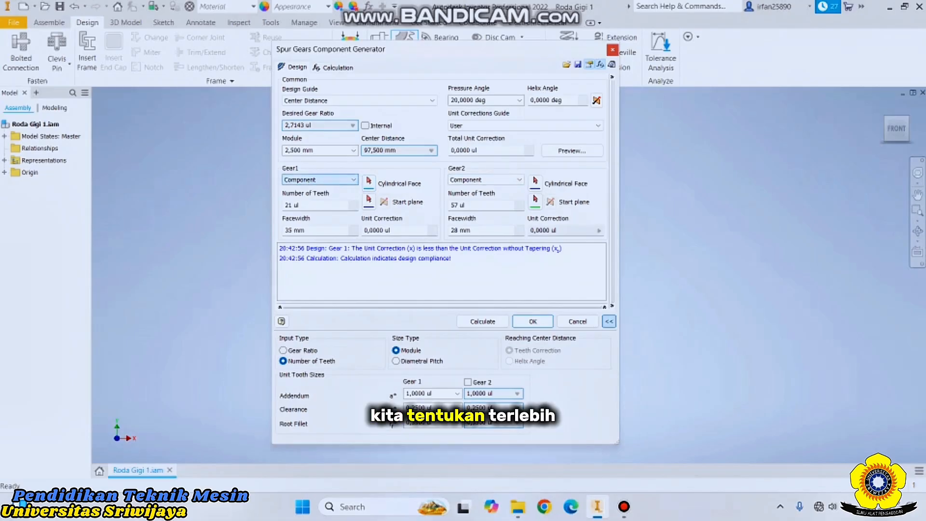
# Choose a module of 2,500 mm for the spur gears and calculate the design
pyautogui.click(313, 151)
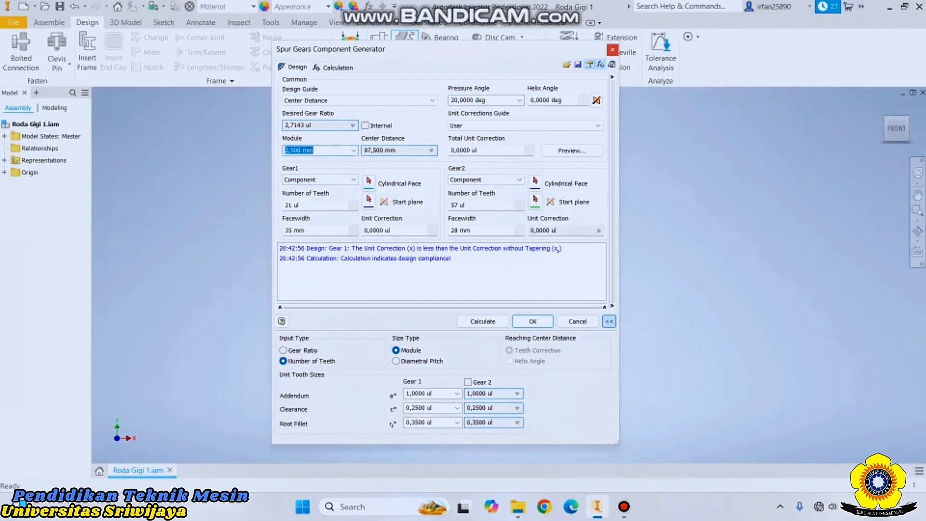
pyautogui.click(354, 150)
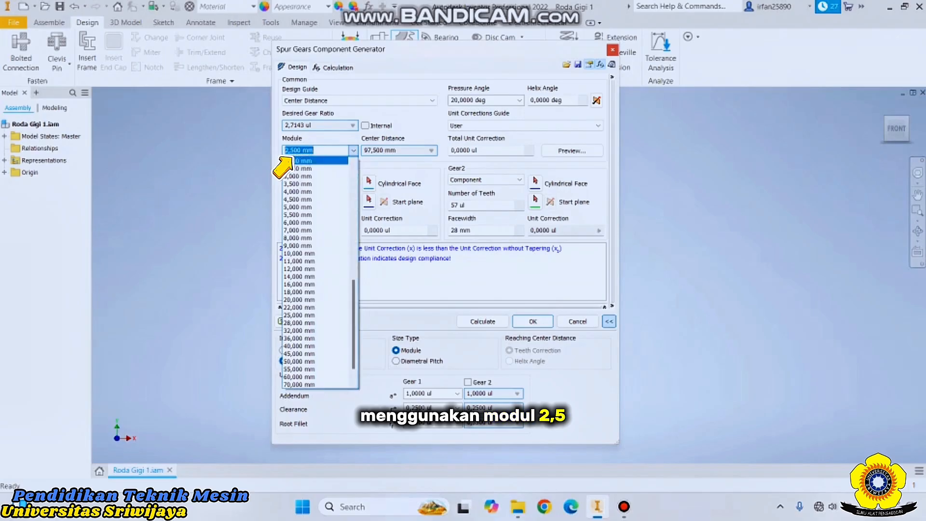
pyautogui.click(323, 160)
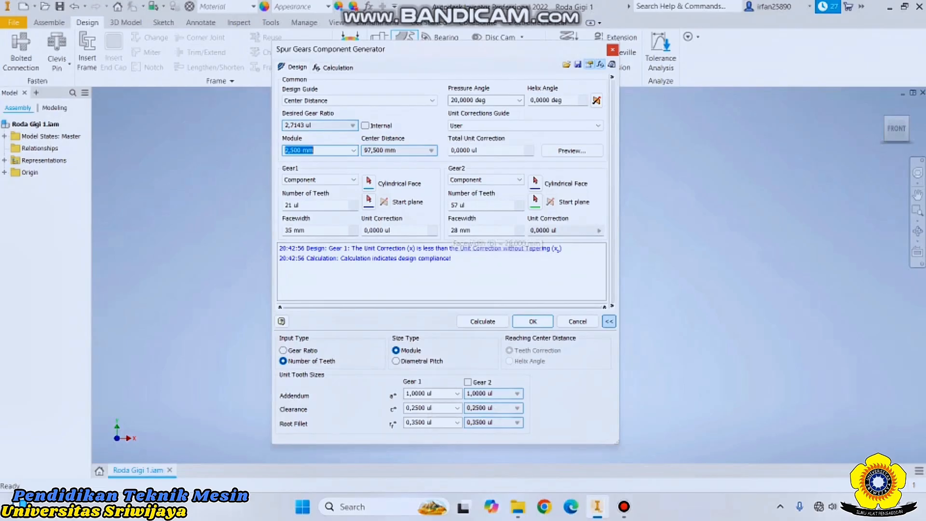
pyautogui.click(470, 326)
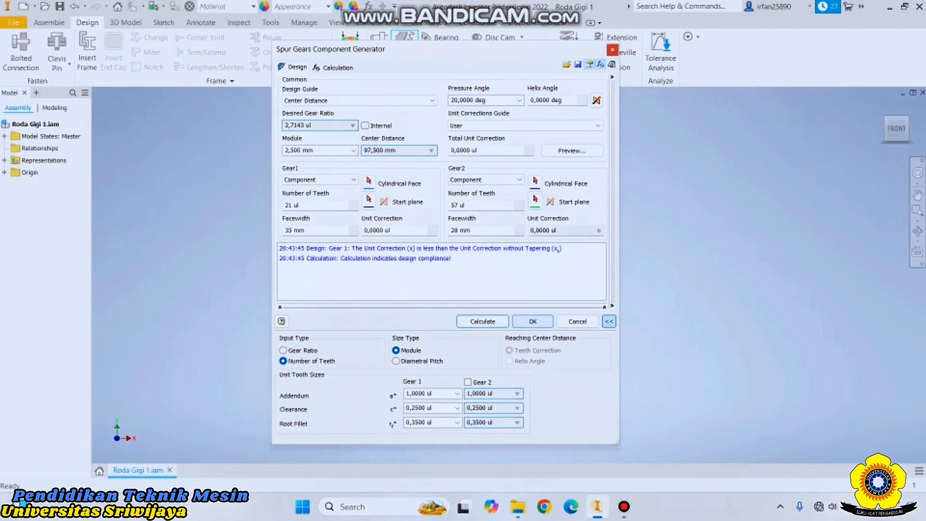
# Generate the spur gear pair with the suggested file names and place it in the assembly
pyautogui.click(534, 321)
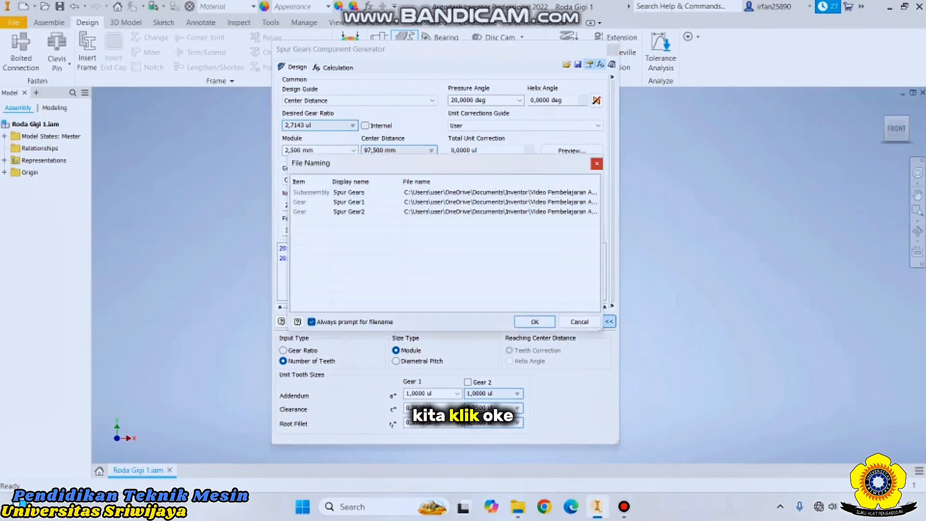
pyautogui.click(535, 321)
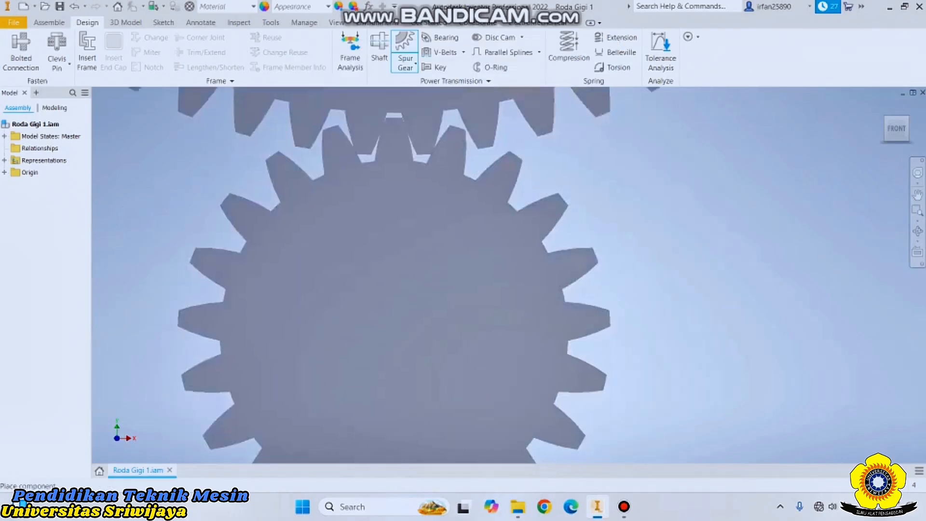
pyautogui.scroll(-5, 404, 319)
pyautogui.scroll(-3, 420, 382)
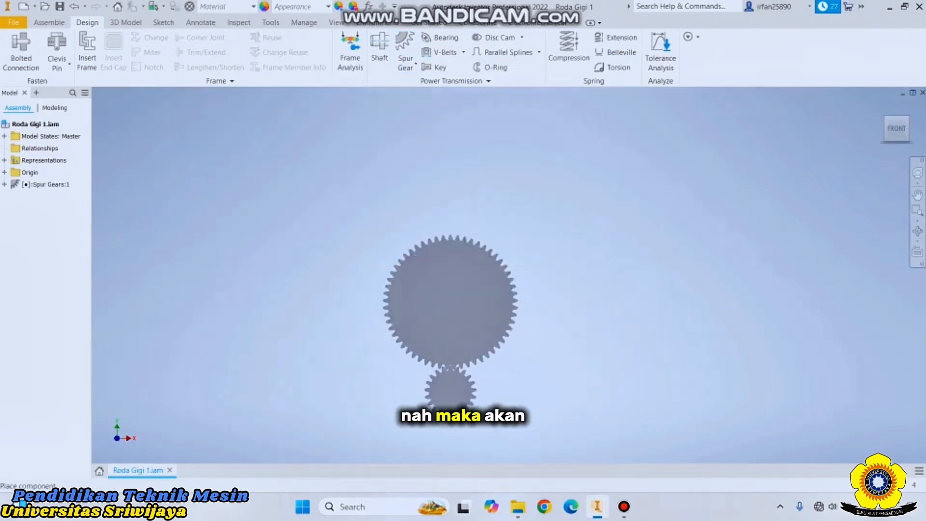
pyautogui.click(414, 331)
pyautogui.rightClick(413, 331)
pyautogui.moveTo(414, 328)
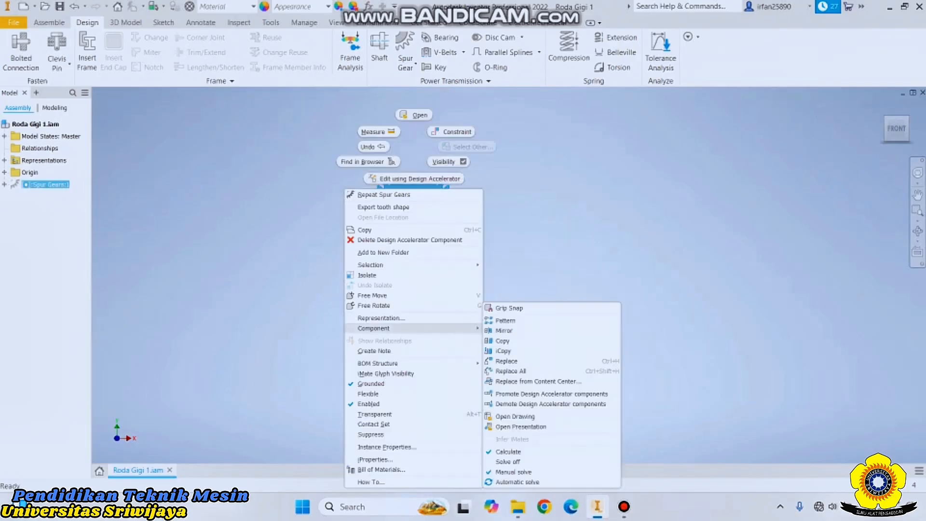
pyautogui.press('Escape')
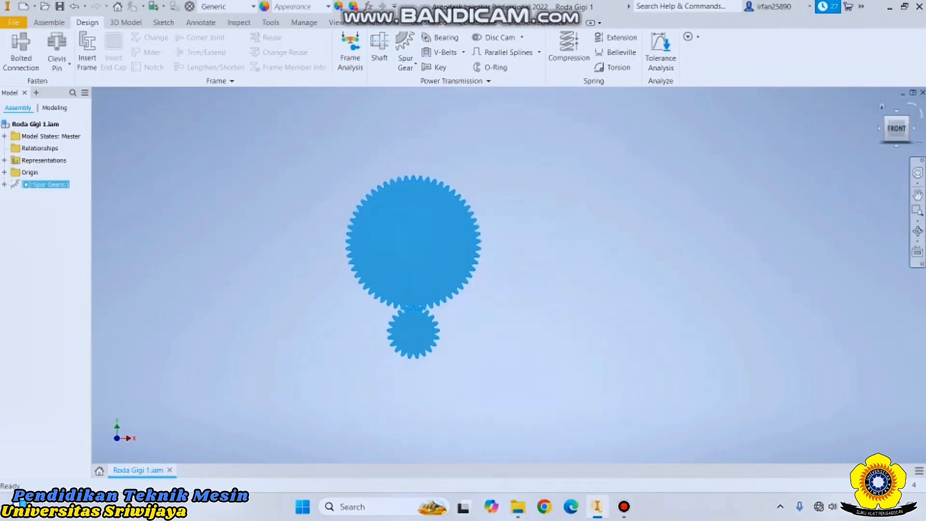
pyautogui.click(603, 203)
# Export the pinion's tooth shape from the spur gear pair with 0,00500 mm tolerance and normal backlash
pyautogui.scroll(3, 454, 220)
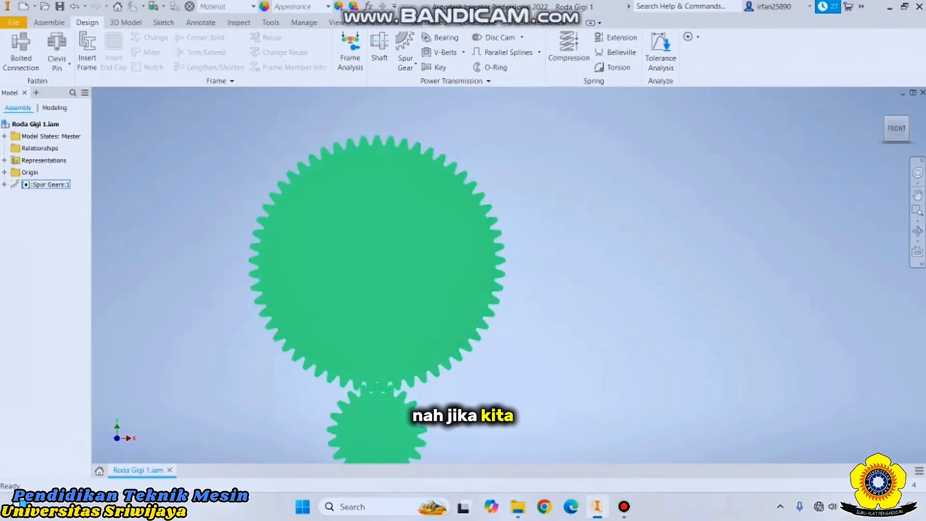
pyautogui.moveTo(454, 219); pyautogui.dragTo(545, 221, button='middle')
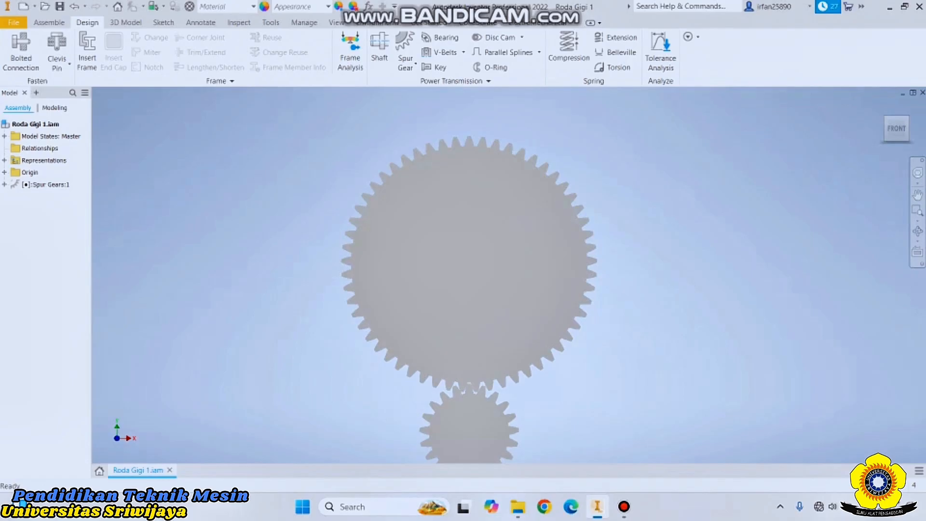
pyautogui.rightClick(461, 148)
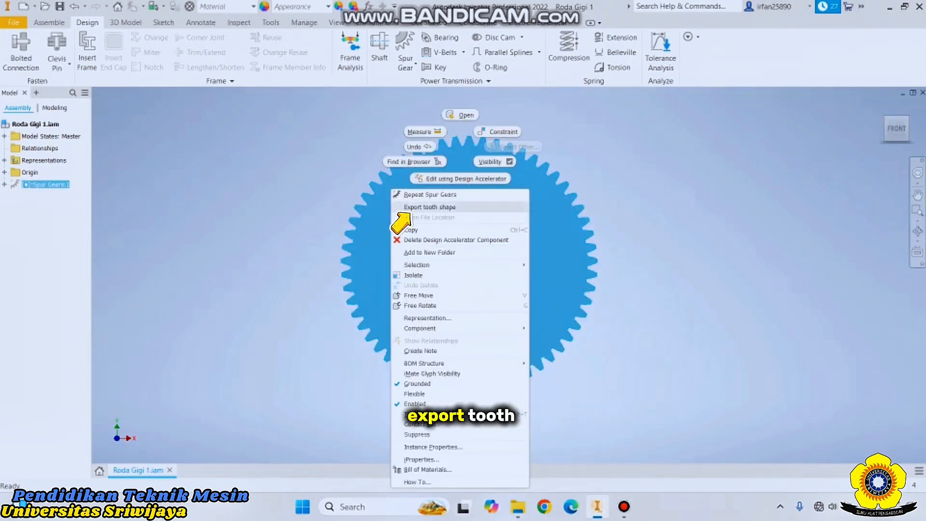
pyautogui.click(428, 207)
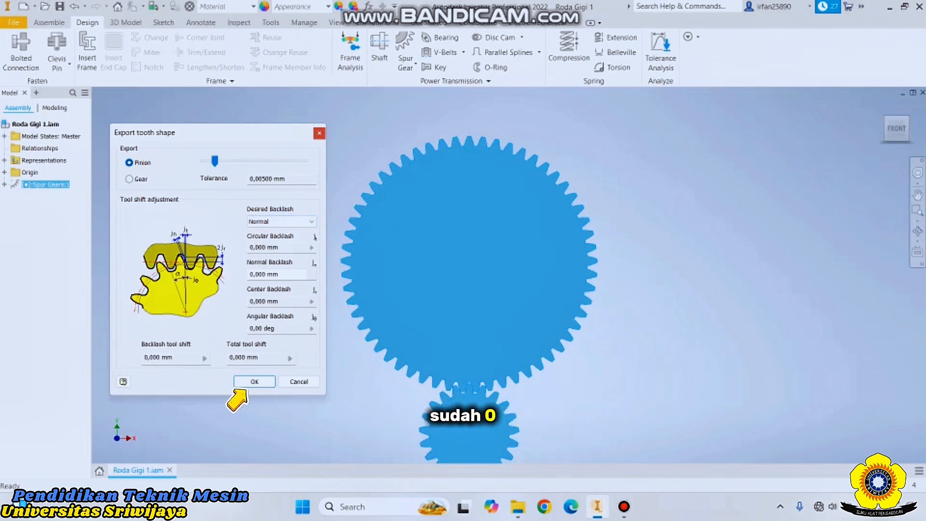
pyautogui.click(254, 382)
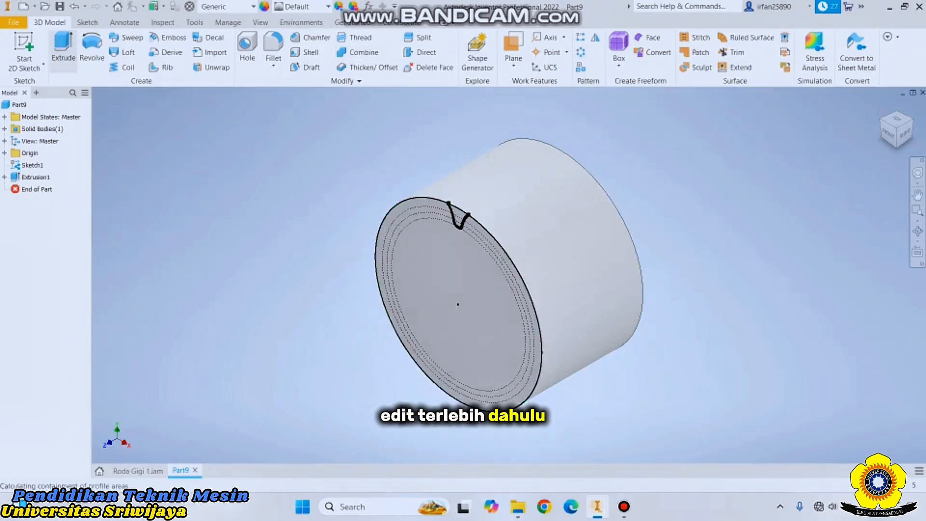
# Cut the exported tooth-gap profile through all of the pinion blank with Extrude, in the flipped direction
pyautogui.click(63, 51)
pyautogui.scroll(5, 434, 186)
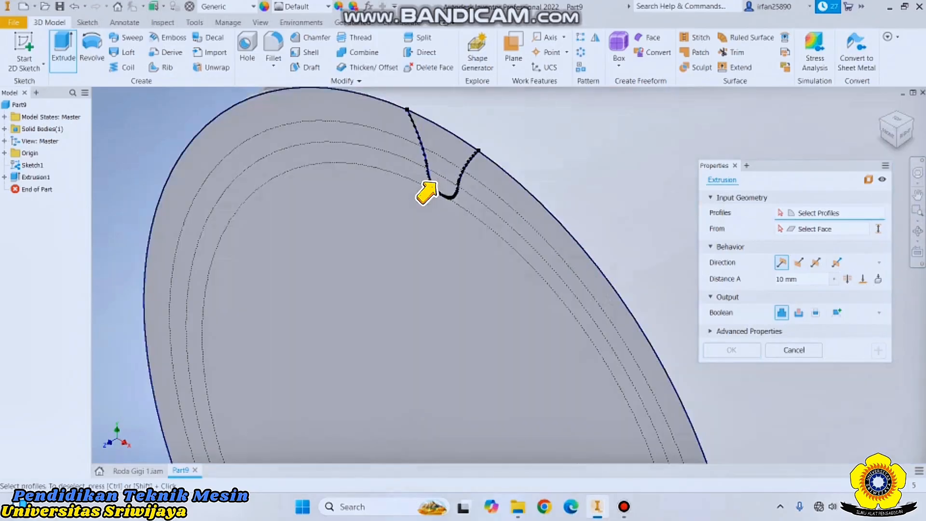
pyautogui.click(436, 182)
pyautogui.scroll(-5, 494, 153)
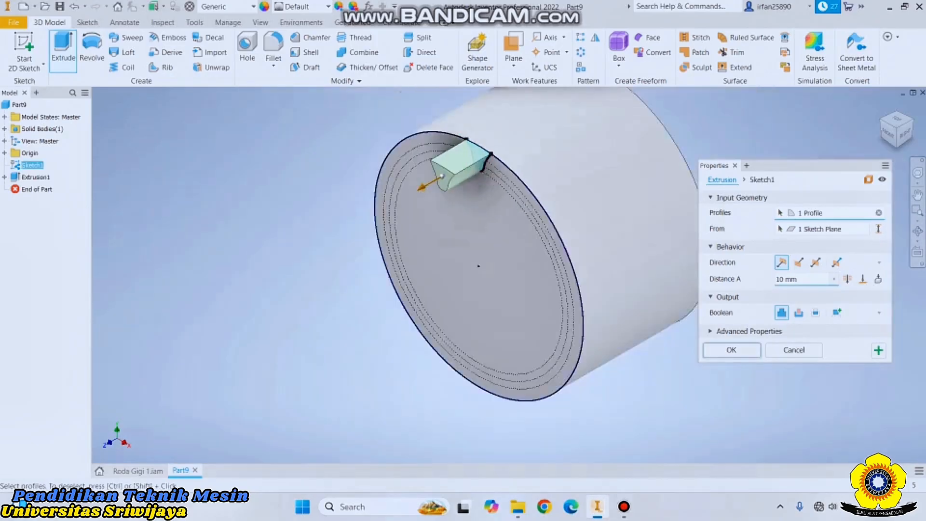
pyautogui.moveTo(495, 154); pyautogui.dragTo(422, 224, button='middle')
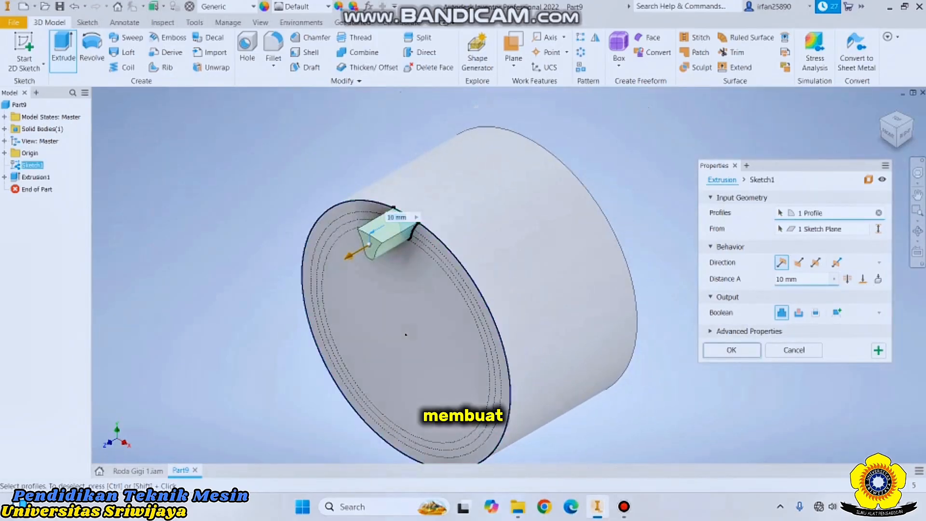
pyautogui.click(799, 263)
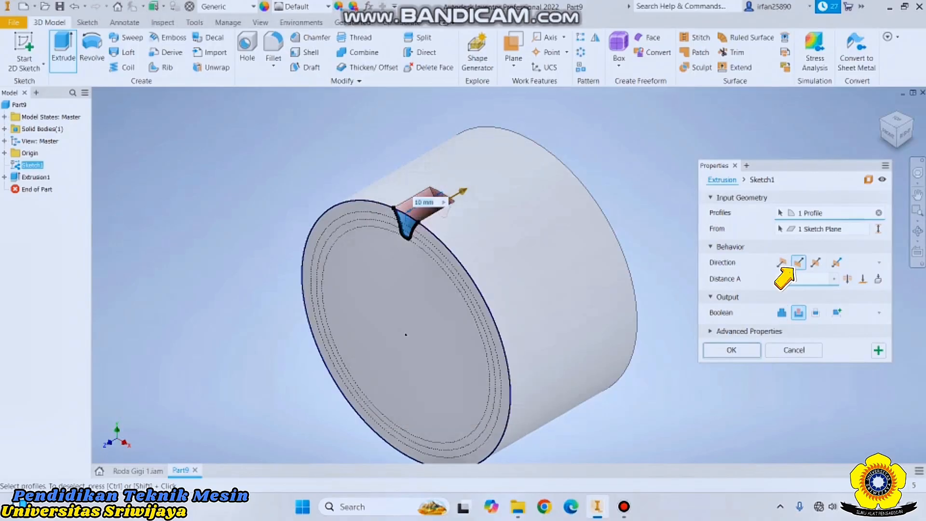
pyautogui.click(847, 280)
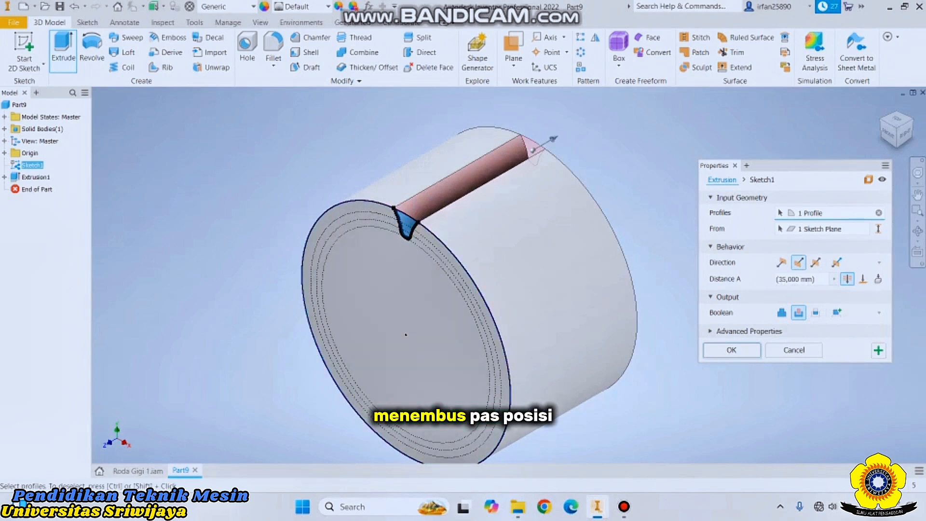
pyautogui.moveTo(905, 132); pyautogui.dragTo(889, 134)
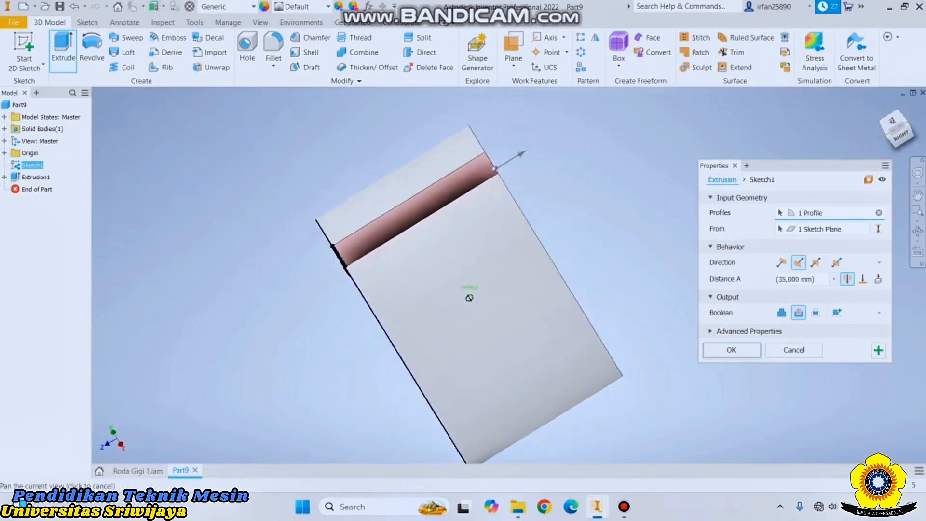
pyautogui.click(888, 134)
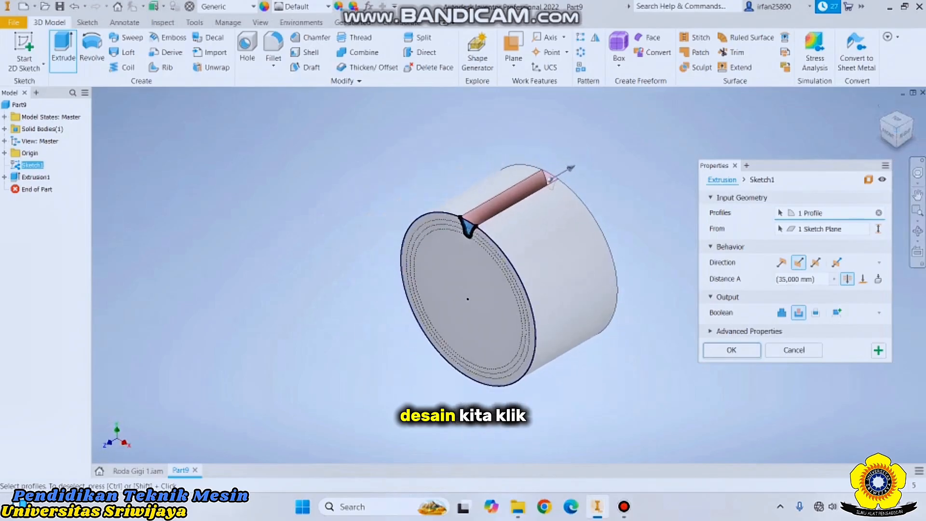
pyautogui.press('Return')
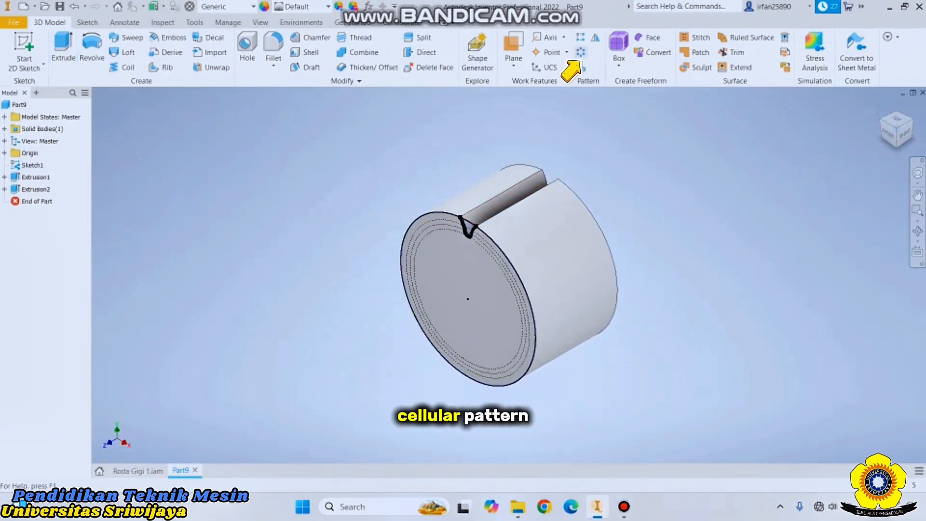
# Create a circular pattern of the tooth-gap cut around the blank's axis with 21 occurrences over 360 deg
pyautogui.click(581, 54)
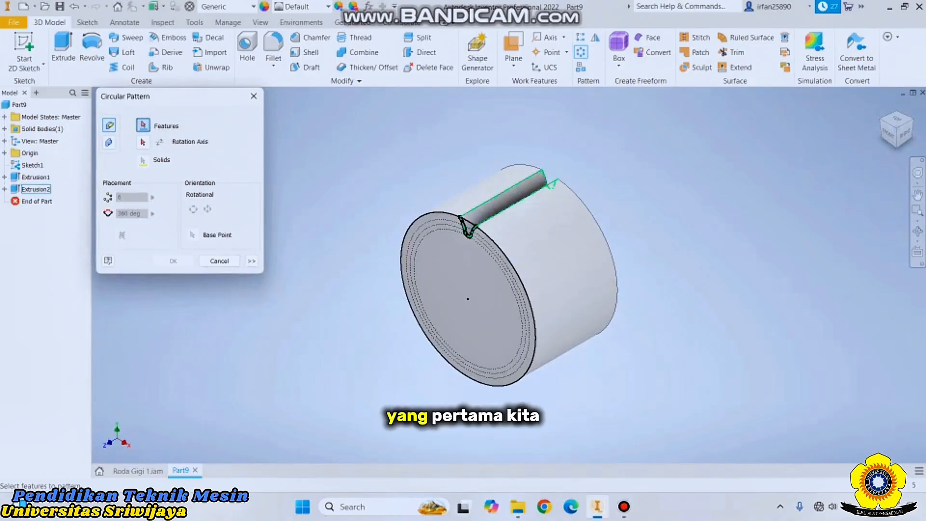
pyautogui.scroll(3, 486, 212)
pyautogui.click(485, 212)
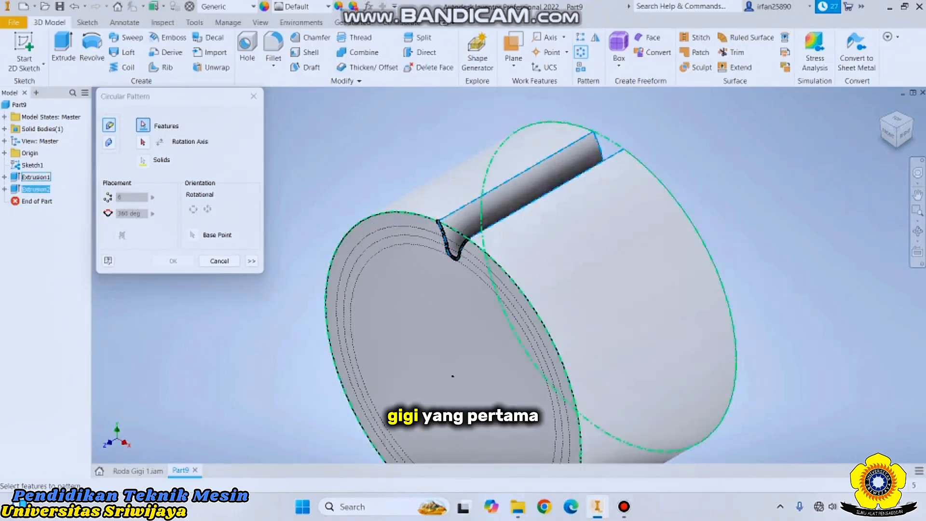
pyautogui.click(142, 143)
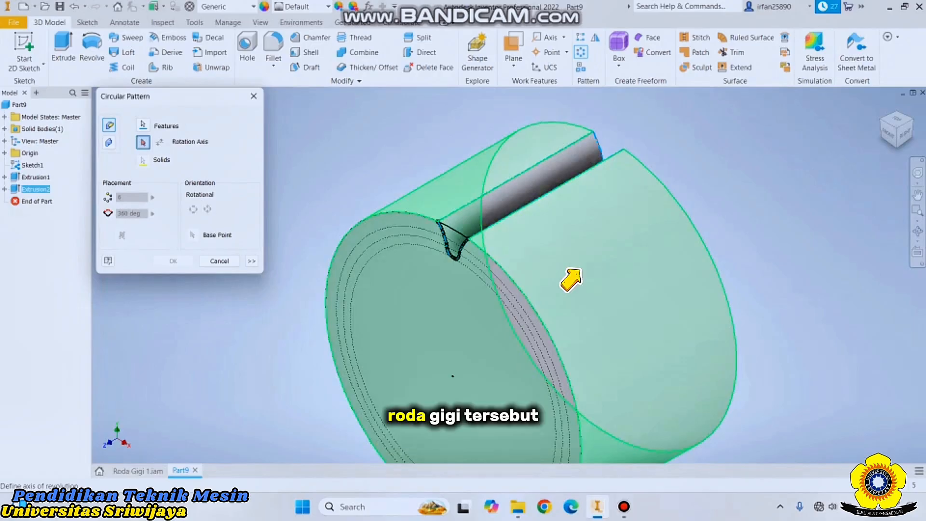
pyautogui.click(564, 274)
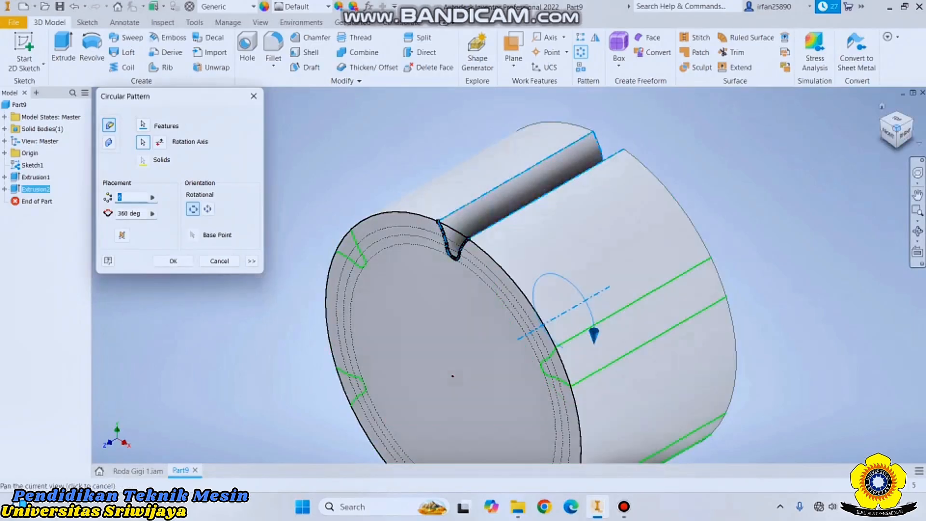
pyautogui.click(889, 134)
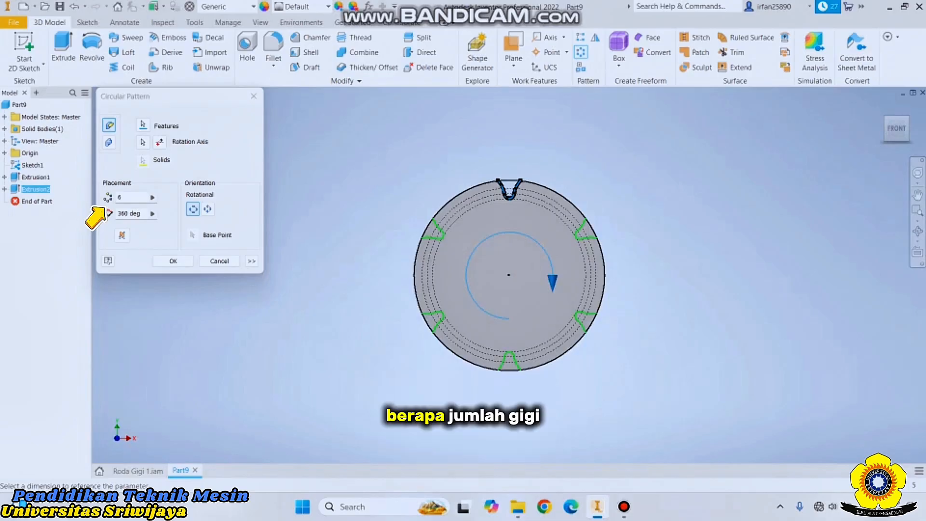
pyautogui.doubleClick(120, 197)
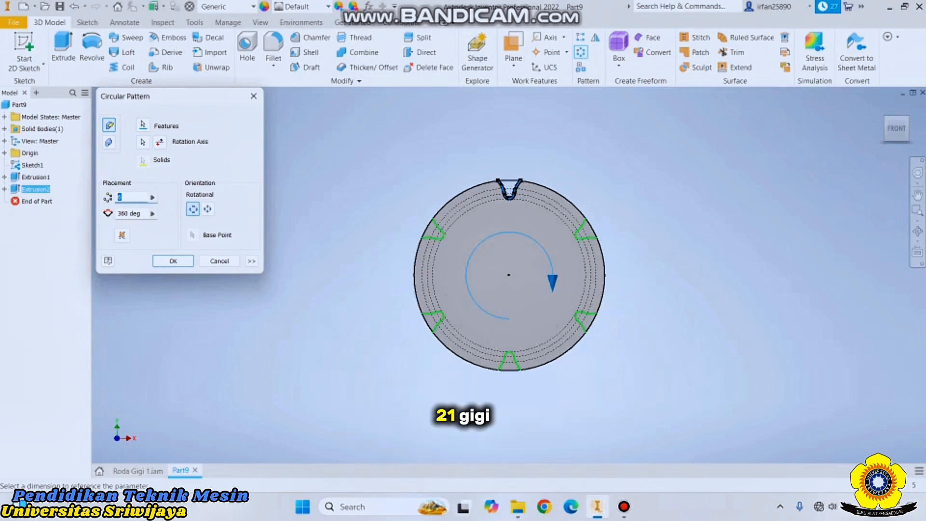
pyautogui.write('21')
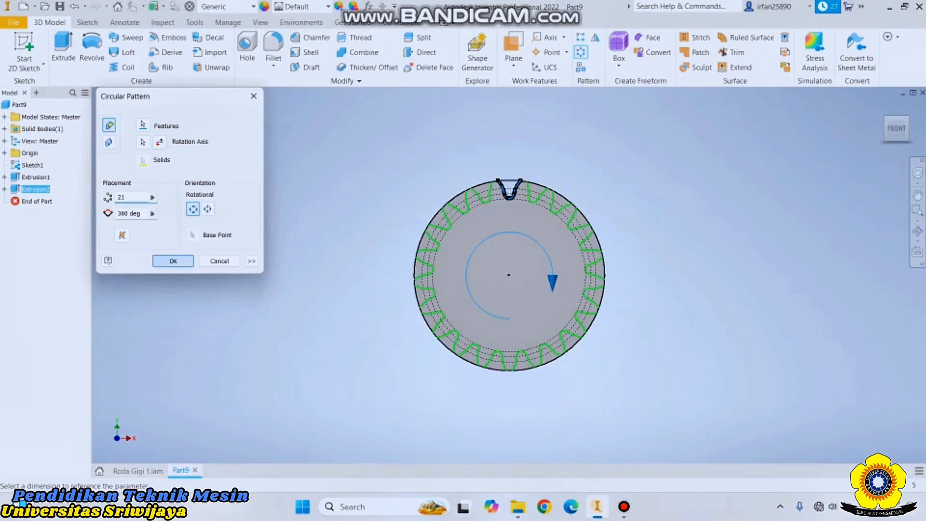
pyautogui.click(173, 261)
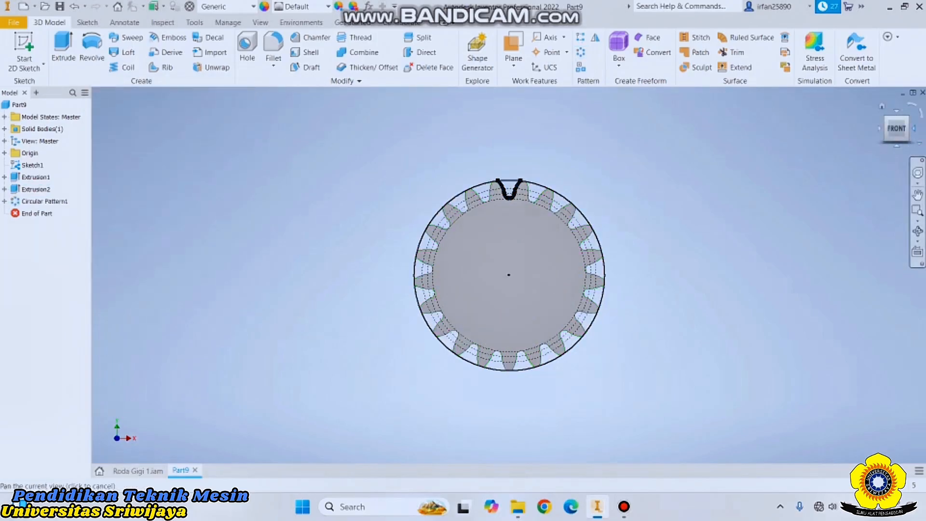
# Sketch a 52 mm diameter circle centred on the gear's front face and finish the sketch
pyautogui.click(882, 106)
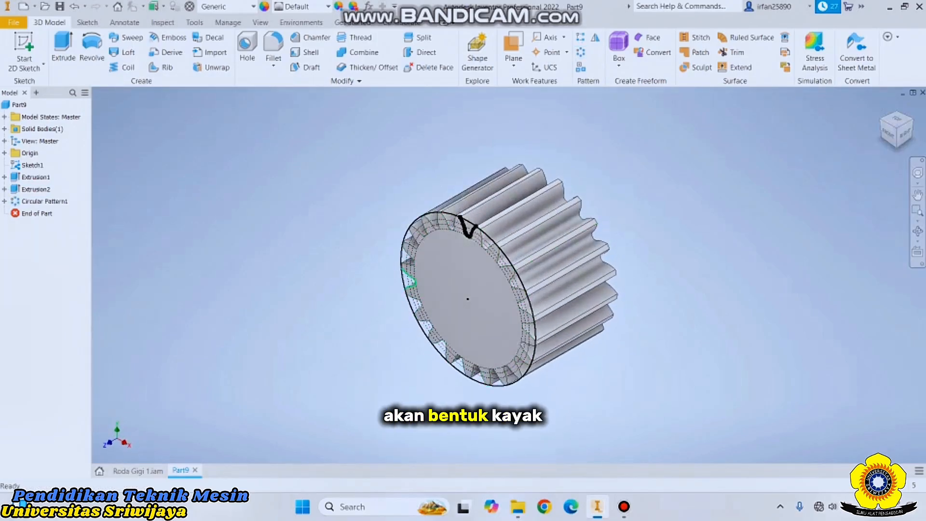
pyautogui.click(889, 132)
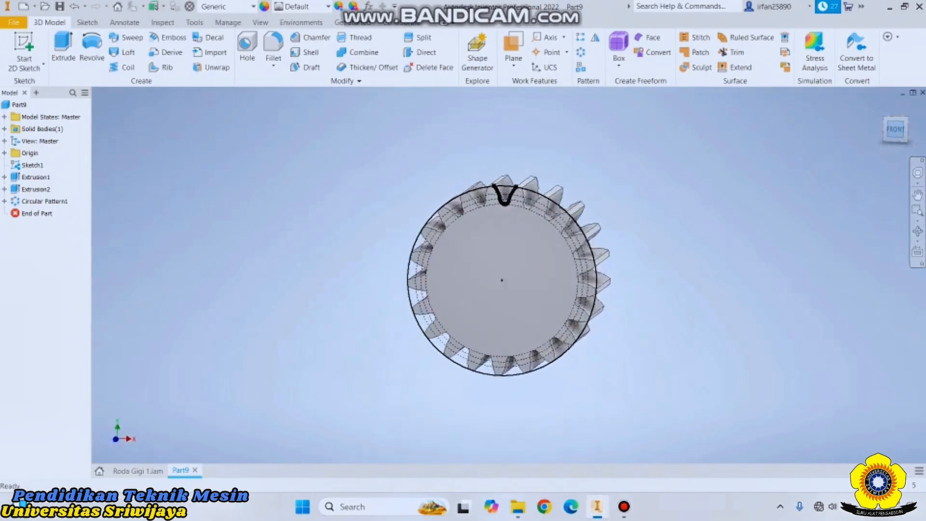
pyautogui.click(907, 120)
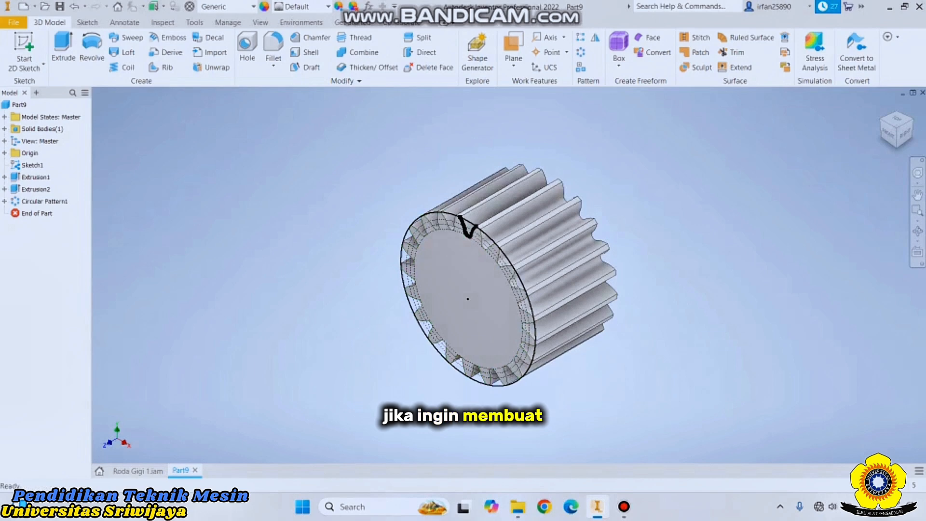
pyautogui.scroll(3, 459, 297)
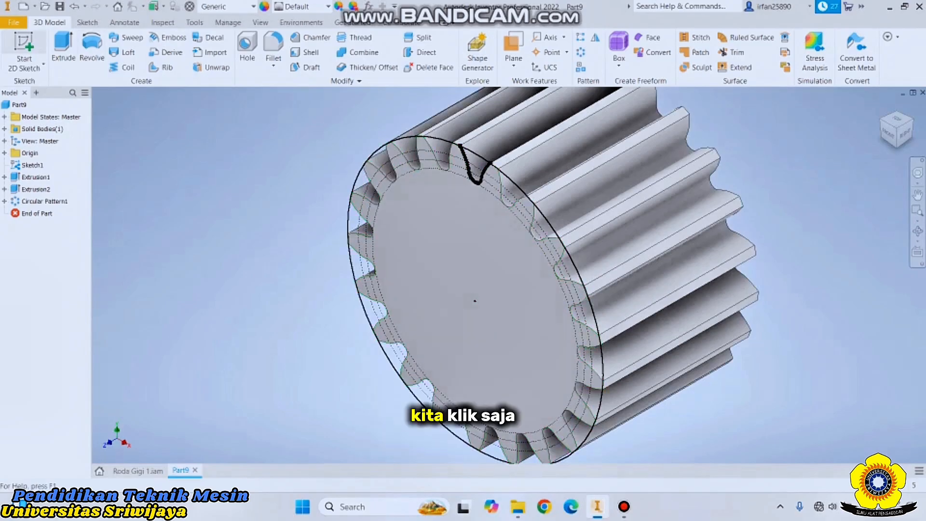
pyautogui.click(26, 51)
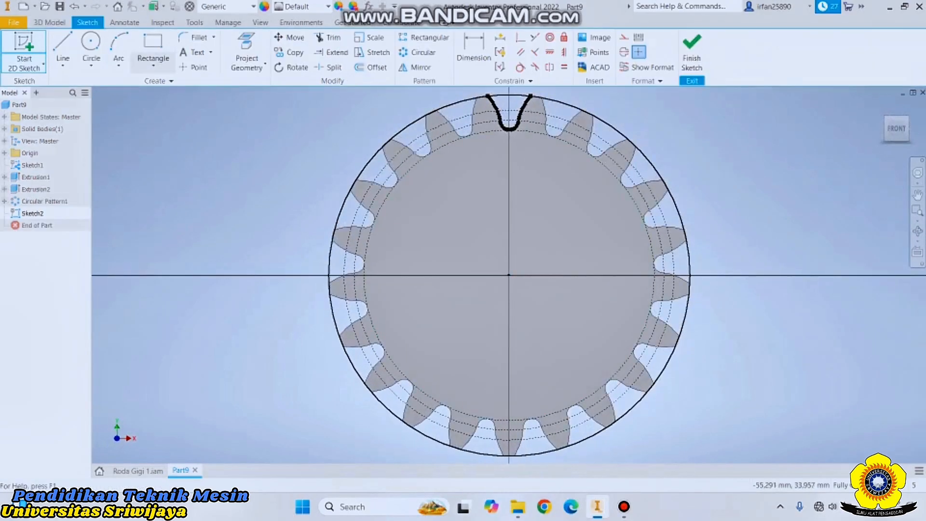
pyautogui.click(91, 48)
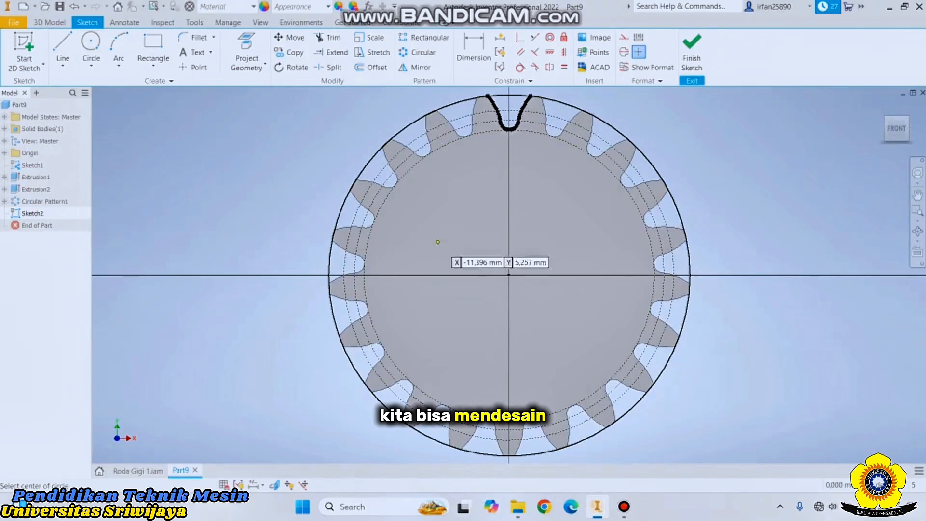
pyautogui.click(509, 275)
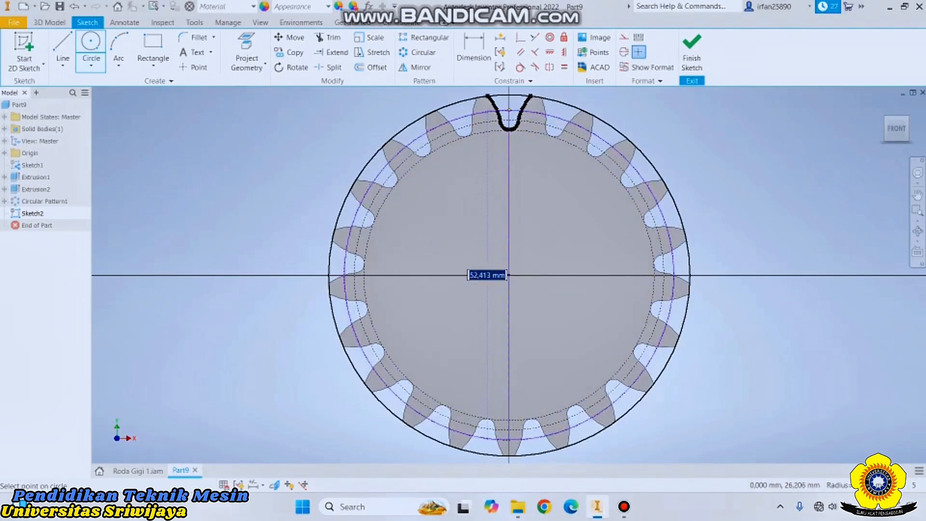
pyautogui.scroll(3, 509, 101)
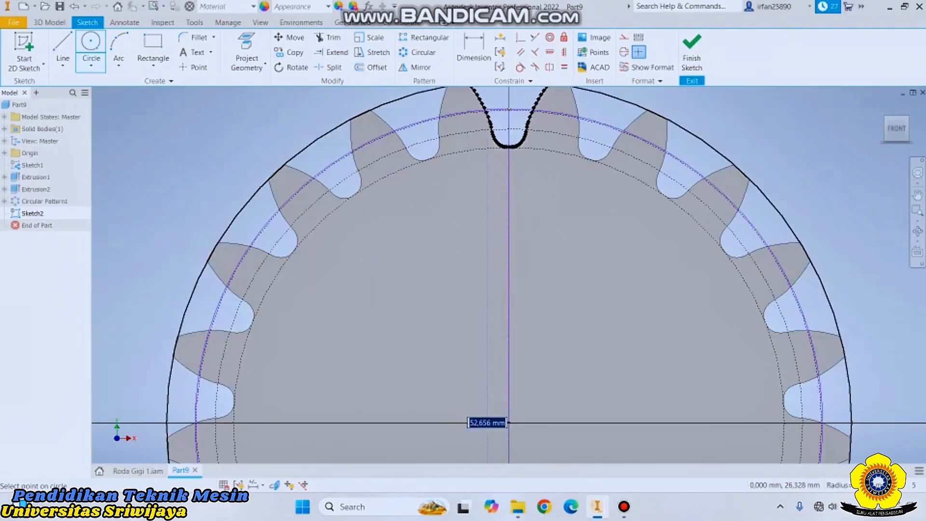
pyautogui.write('5')
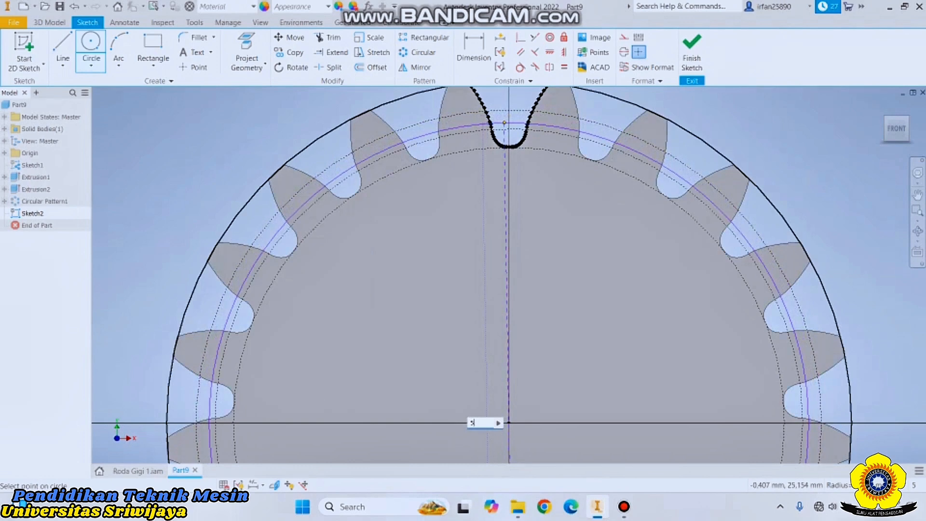
pyautogui.scroll(-3, 509, 147)
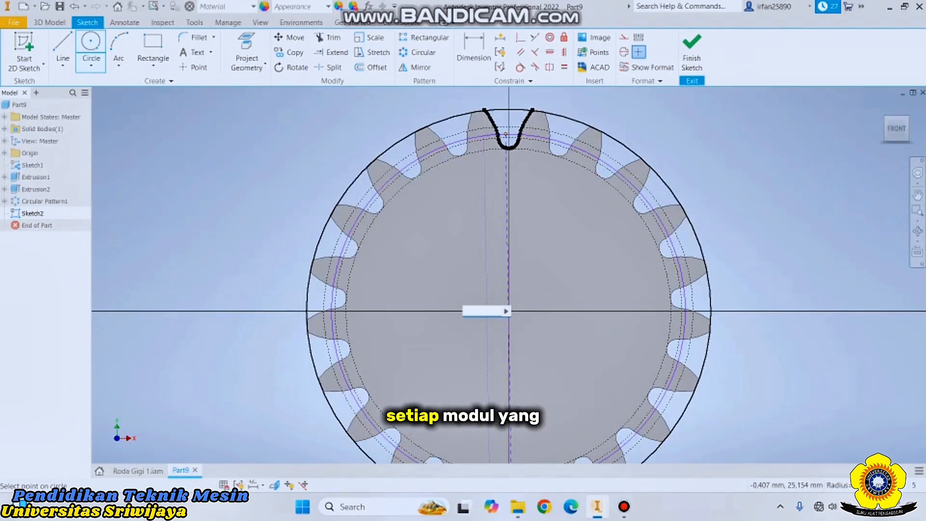
pyautogui.write('52')
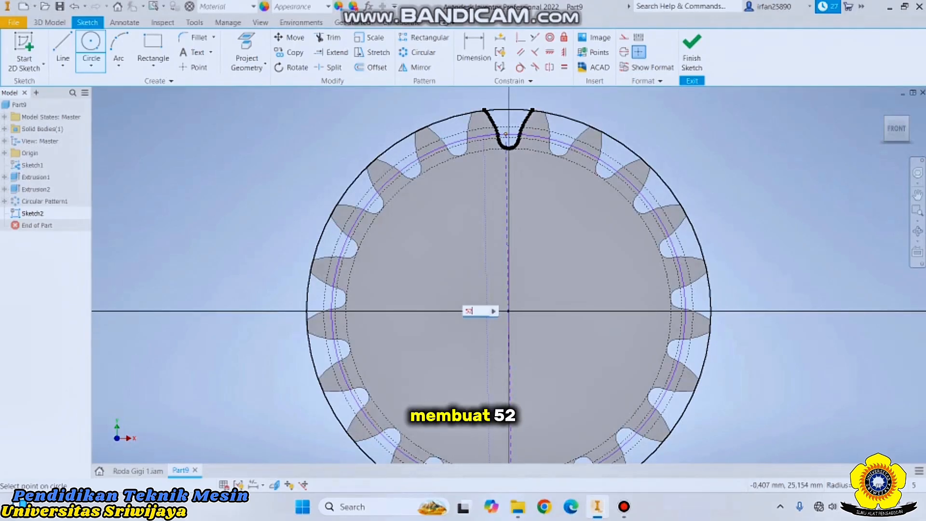
pyautogui.press('Return')
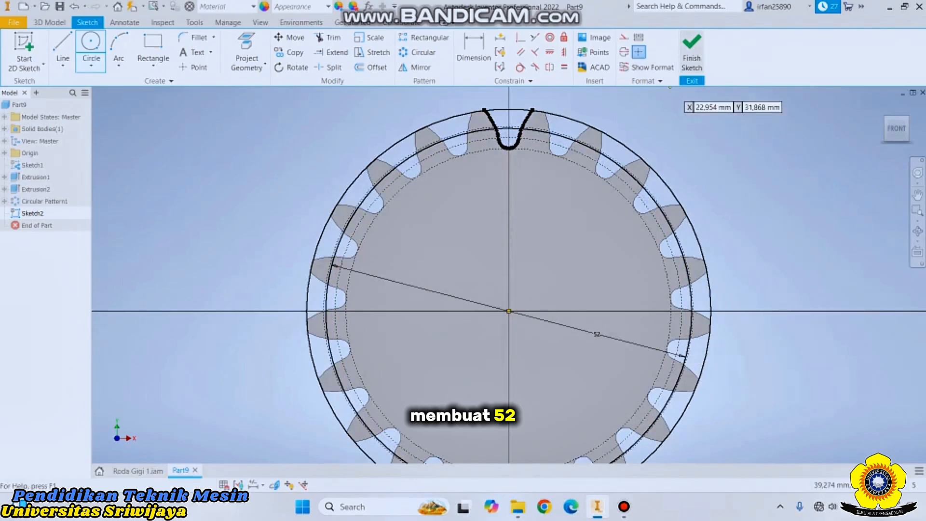
pyautogui.click(692, 51)
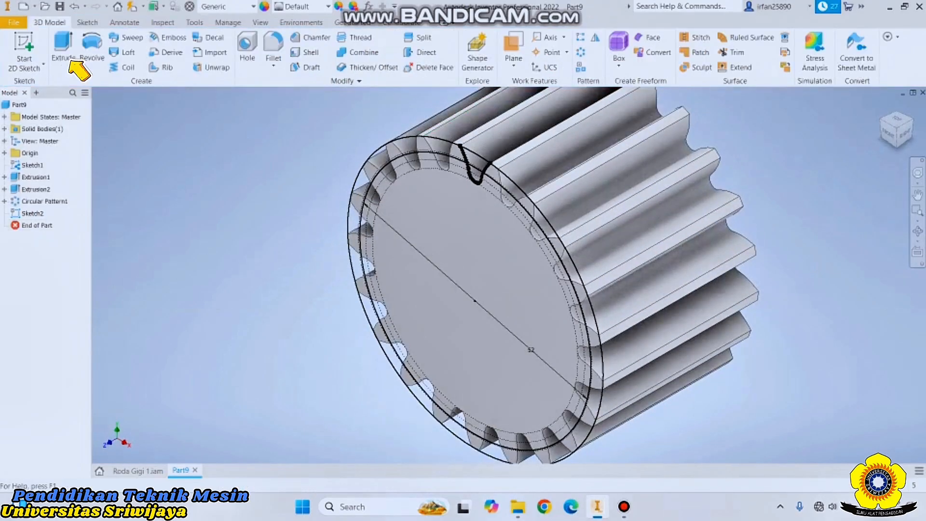
# Extrude the 52 mm circle on the gear's front face as a surface, 35 mm in the flipped direction through the gear
pyautogui.click(64, 51)
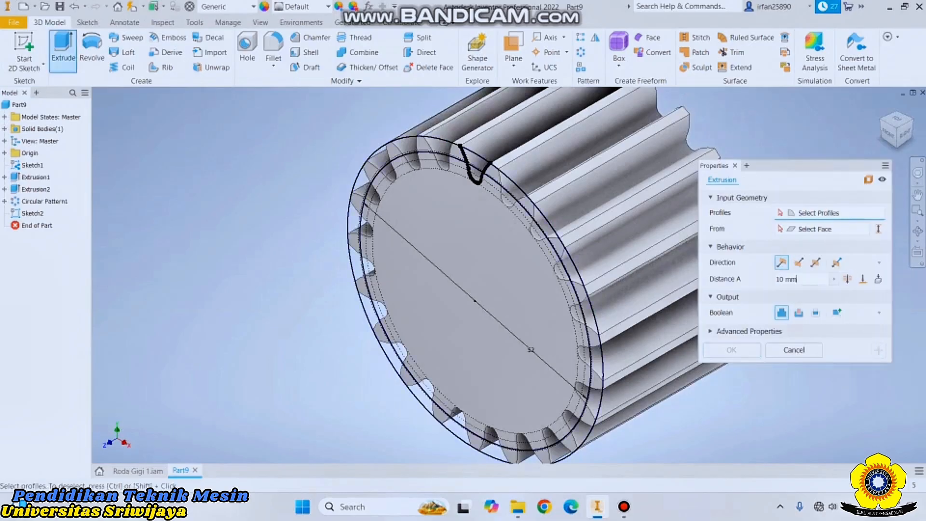
pyautogui.moveTo(810, 165); pyautogui.dragTo(196, 136)
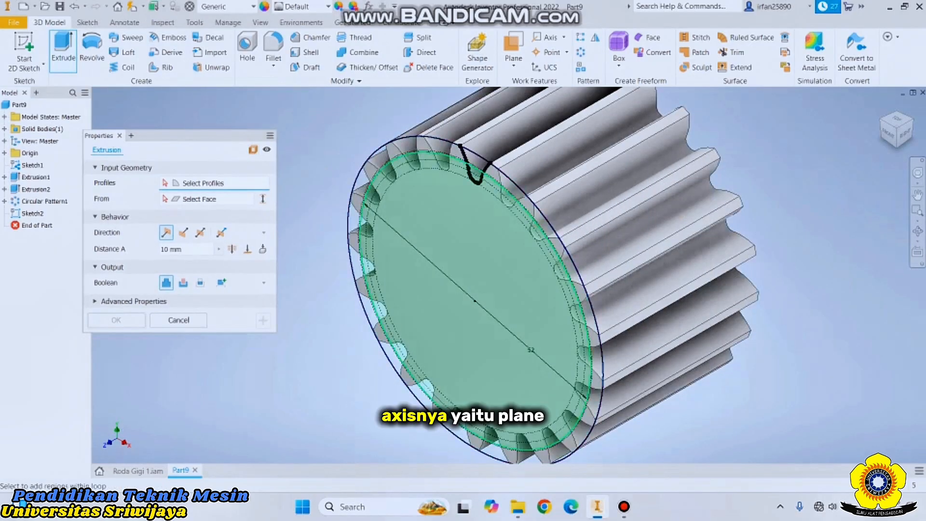
pyautogui.click(255, 153)
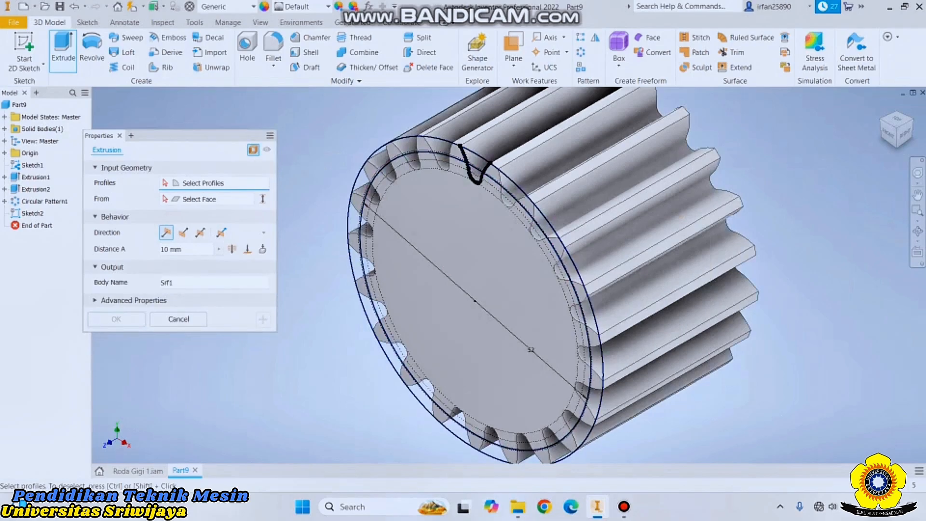
pyautogui.click(473, 151)
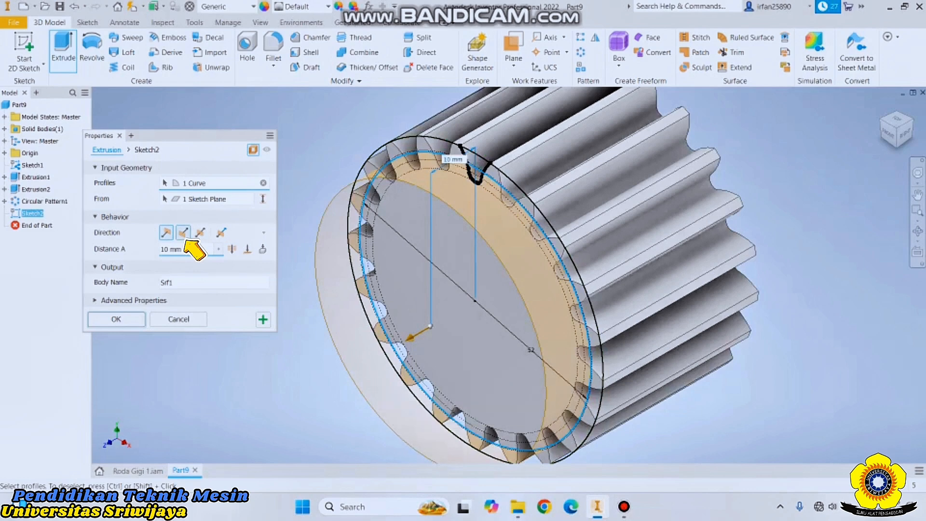
pyautogui.click(183, 233)
pyautogui.click(232, 249)
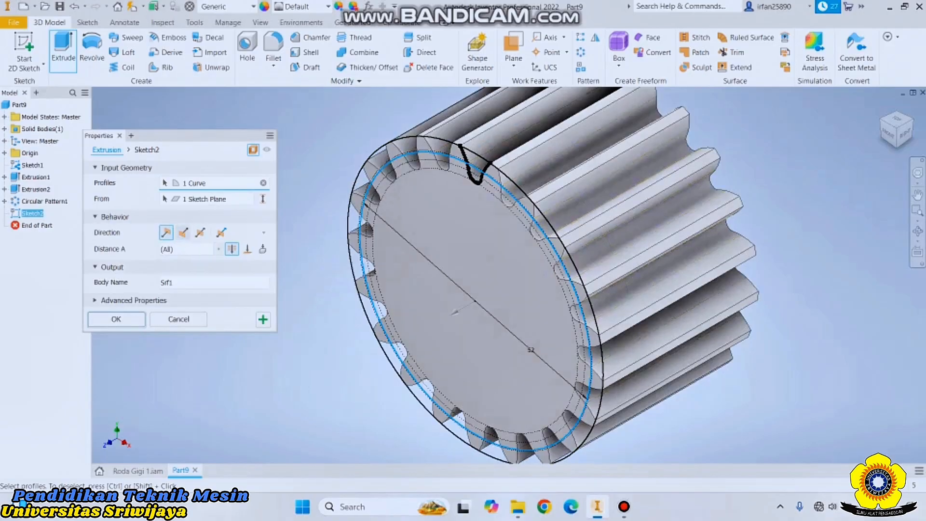
pyautogui.click(232, 249)
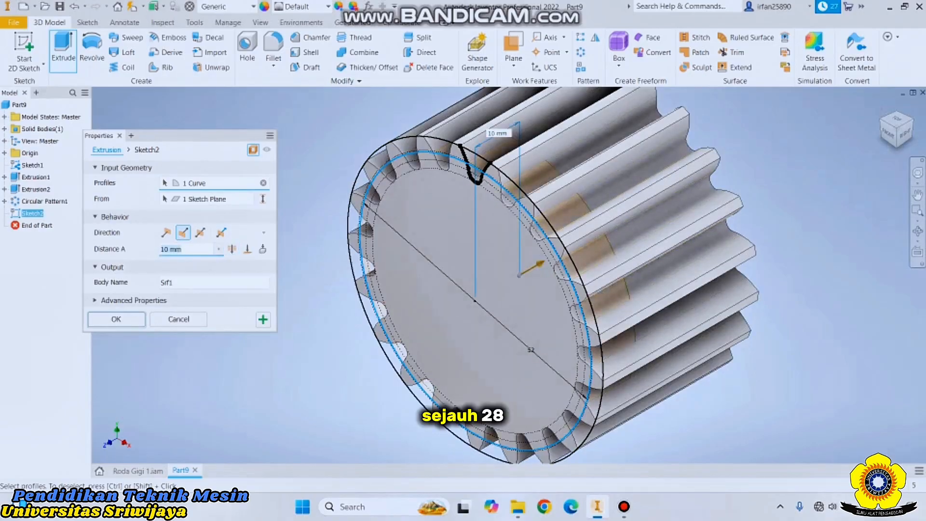
pyautogui.write('28')
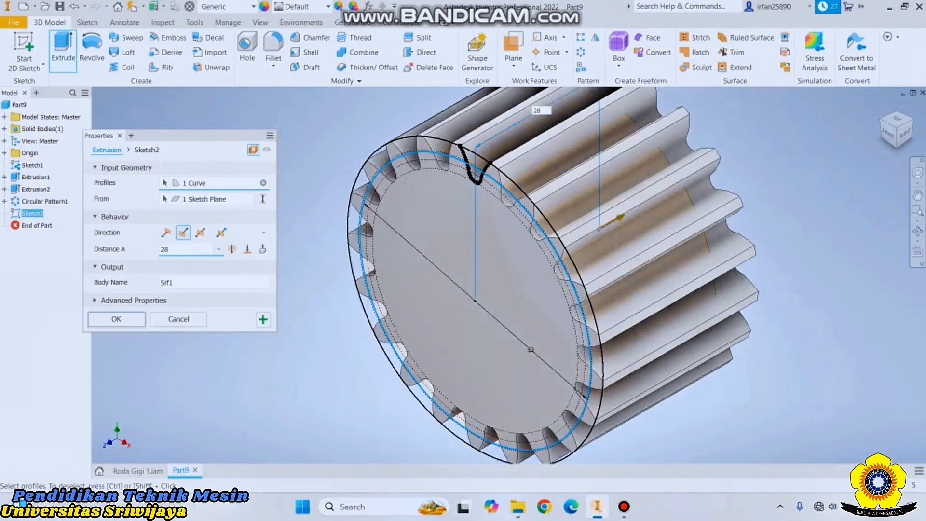
pyautogui.press('BackSpace')
pyautogui.press('BackSpace')
pyautogui.write('35')
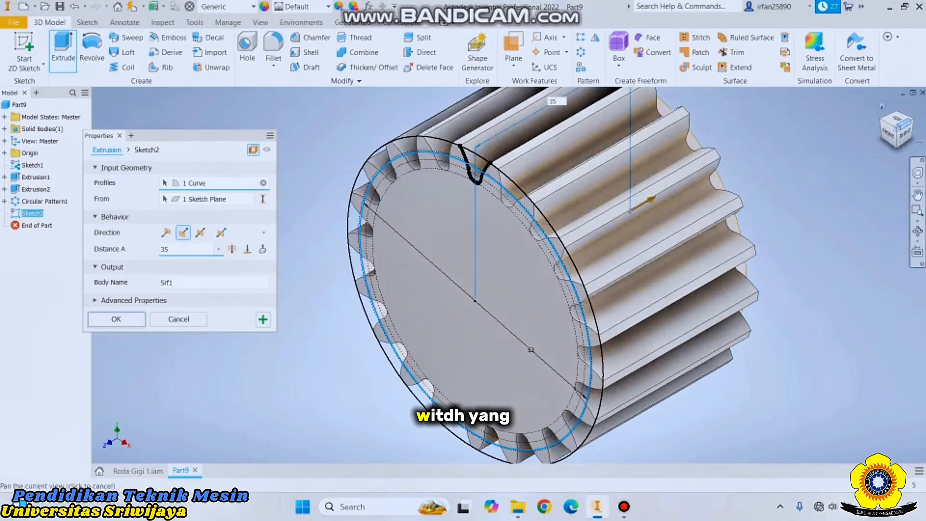
pyautogui.click(905, 125)
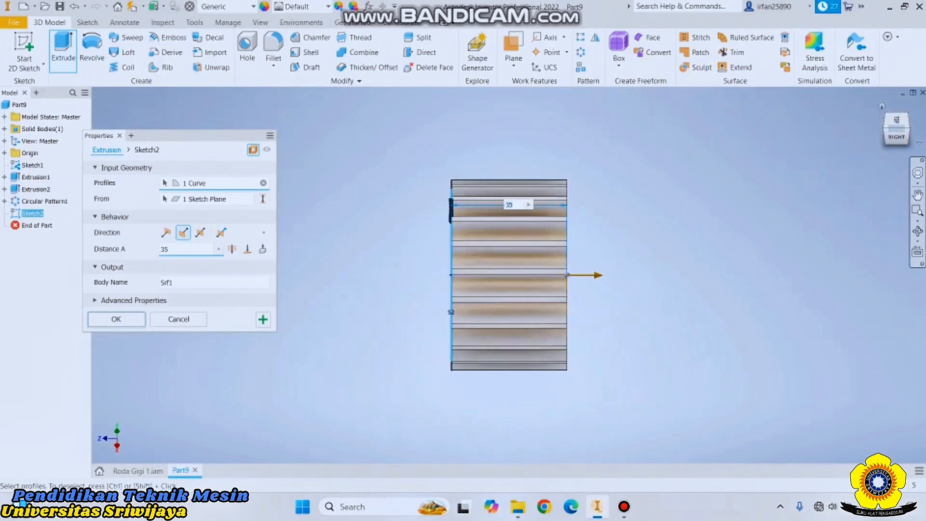
pyautogui.click(882, 106)
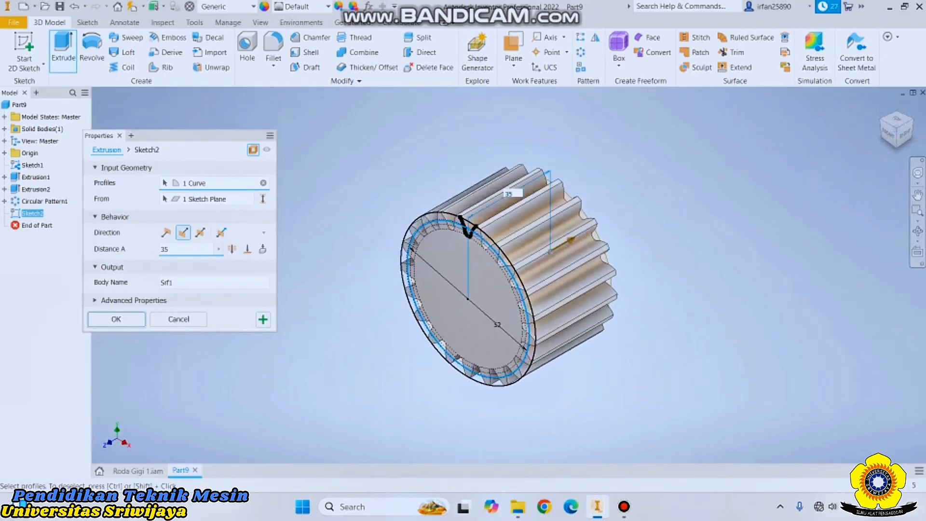
pyautogui.press('Return')
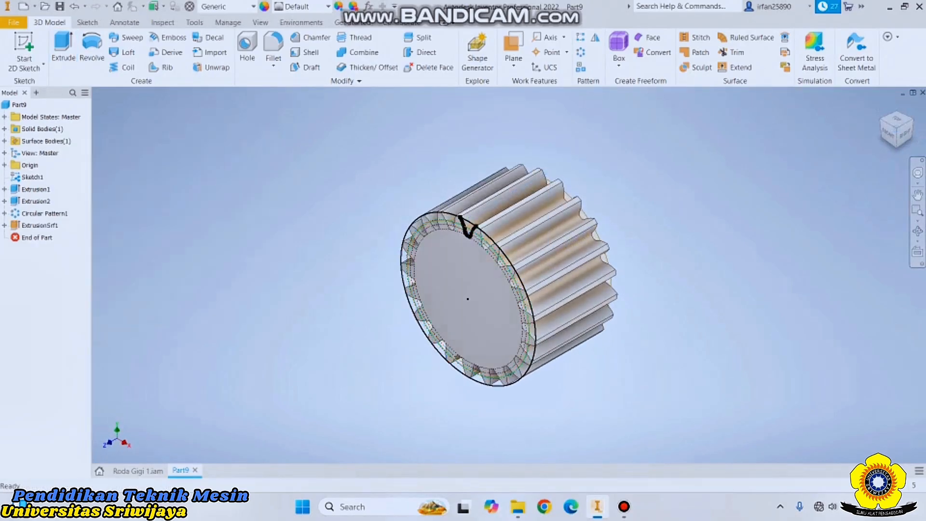
pyautogui.scroll(3, 476, 234)
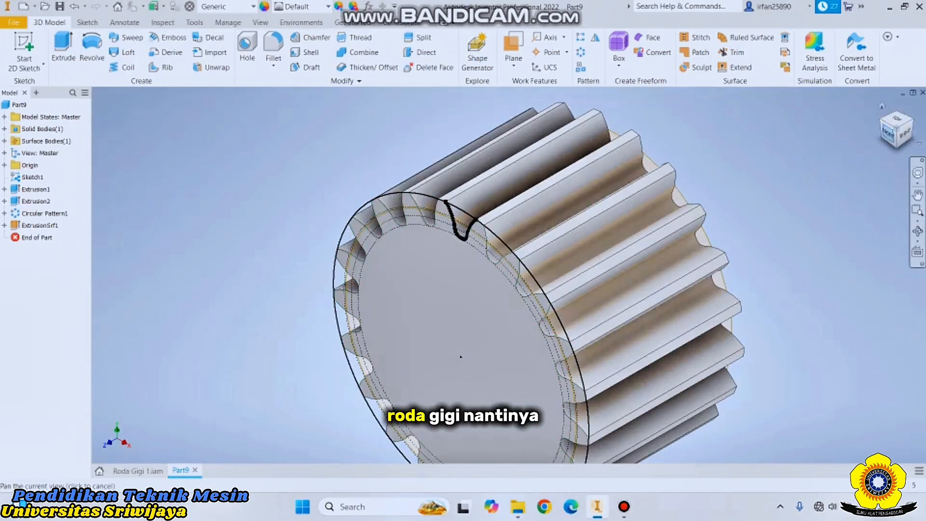
pyautogui.click(889, 131)
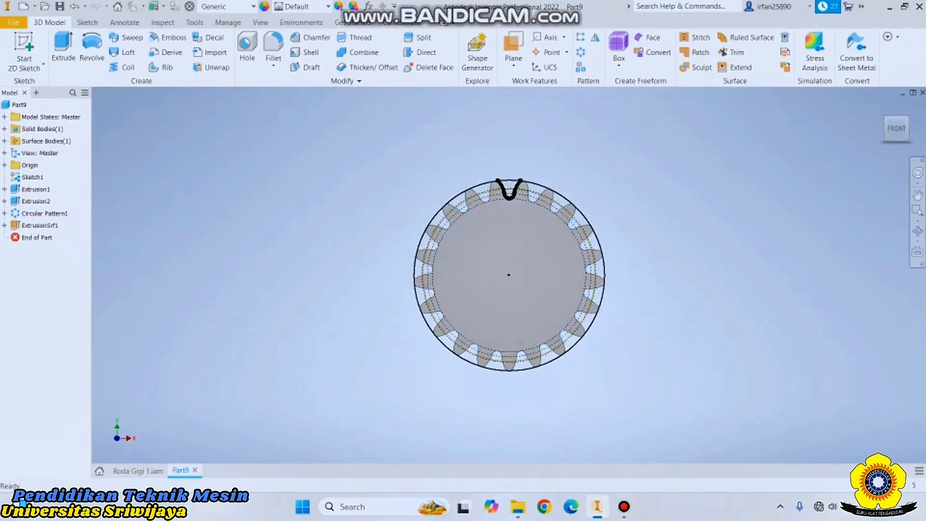
pyautogui.moveTo(509, 275); pyautogui.dragTo(444, 302, button='middle')
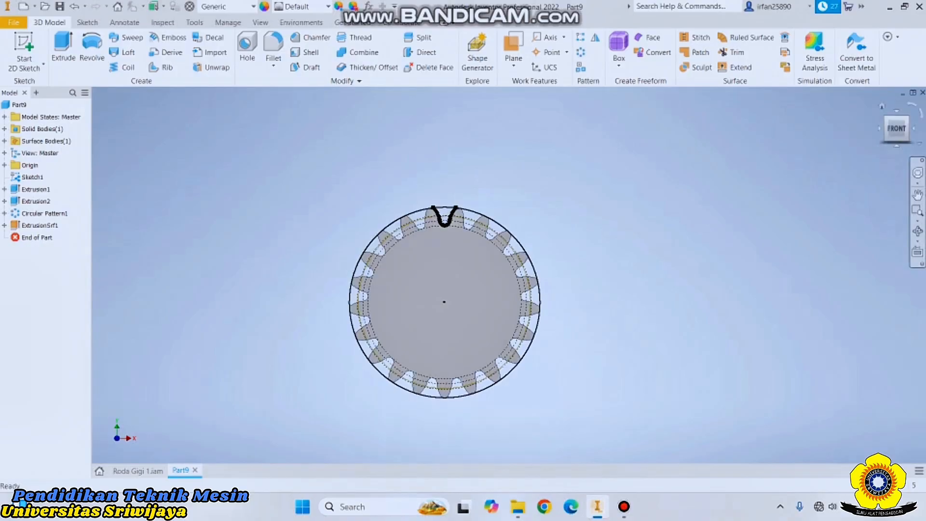
pyautogui.press('F6')
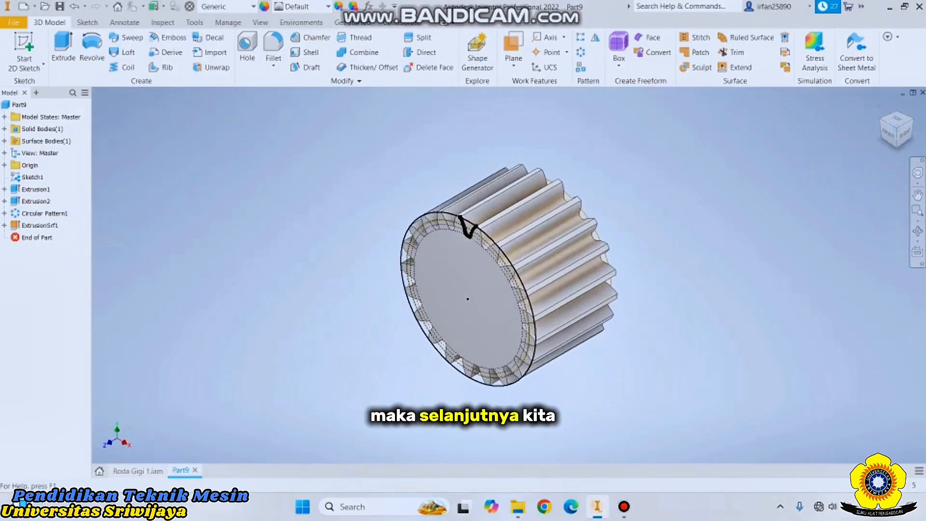
pyautogui.click(138, 471)
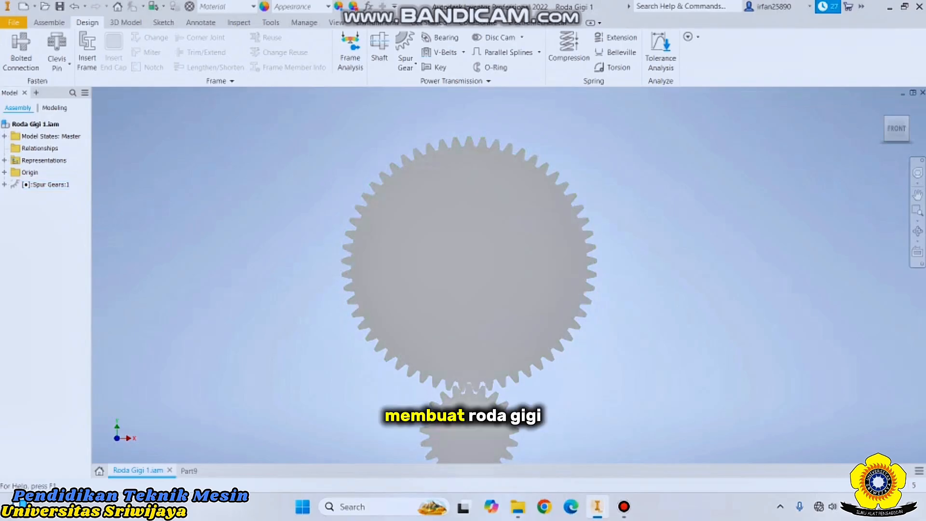
pyautogui.click(188, 470)
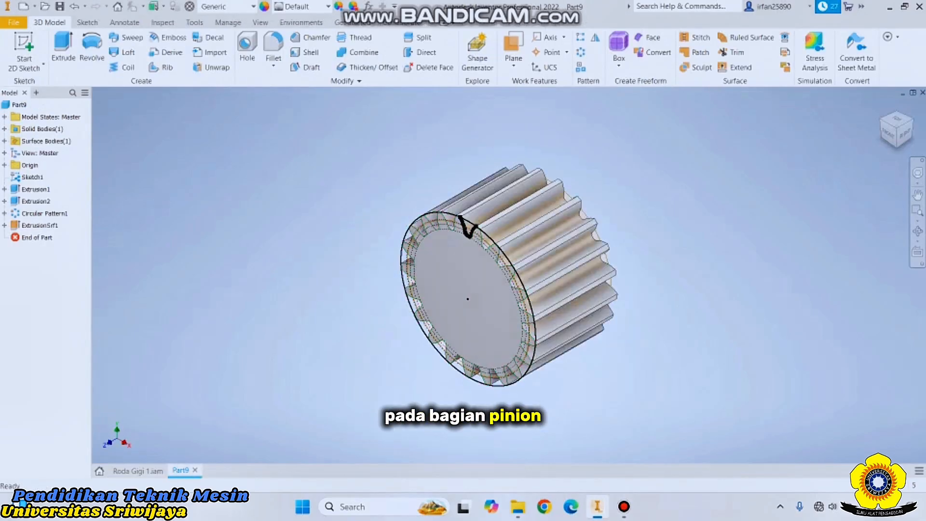